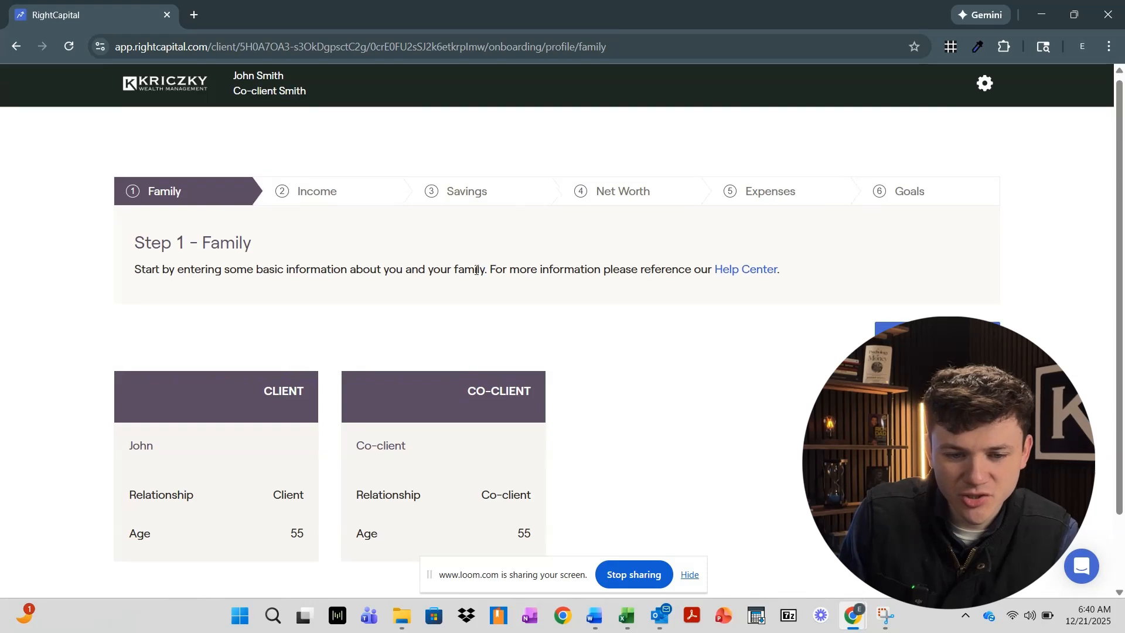
Start removing the co-client, then back out so the co-client stays in the household
{"action": "scroll", "coordinate": [478, 270], "scroll_direction": "down", "scroll_amount": 1}
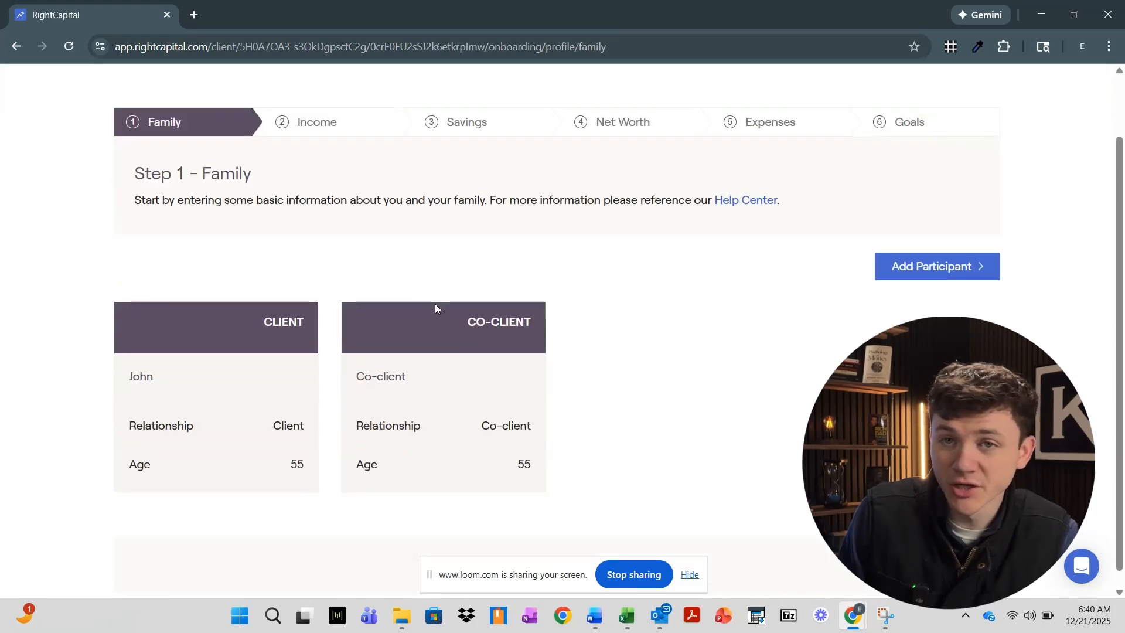
{"action": "mouse_move", "coordinate": [543, 304]}
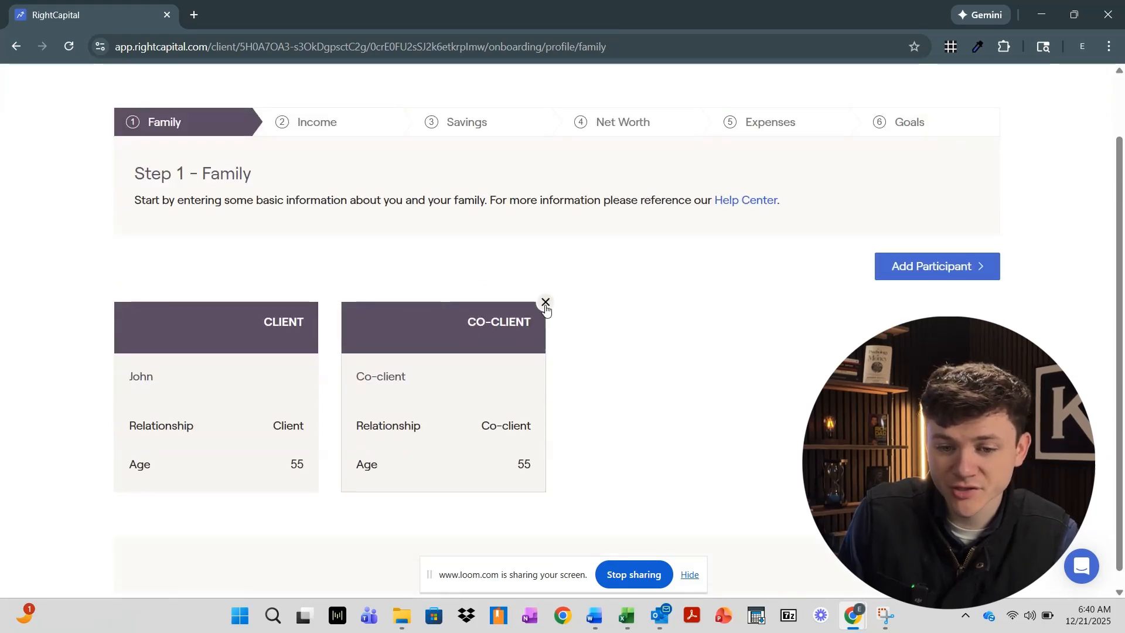
{"action": "left_click", "coordinate": [545, 304]}
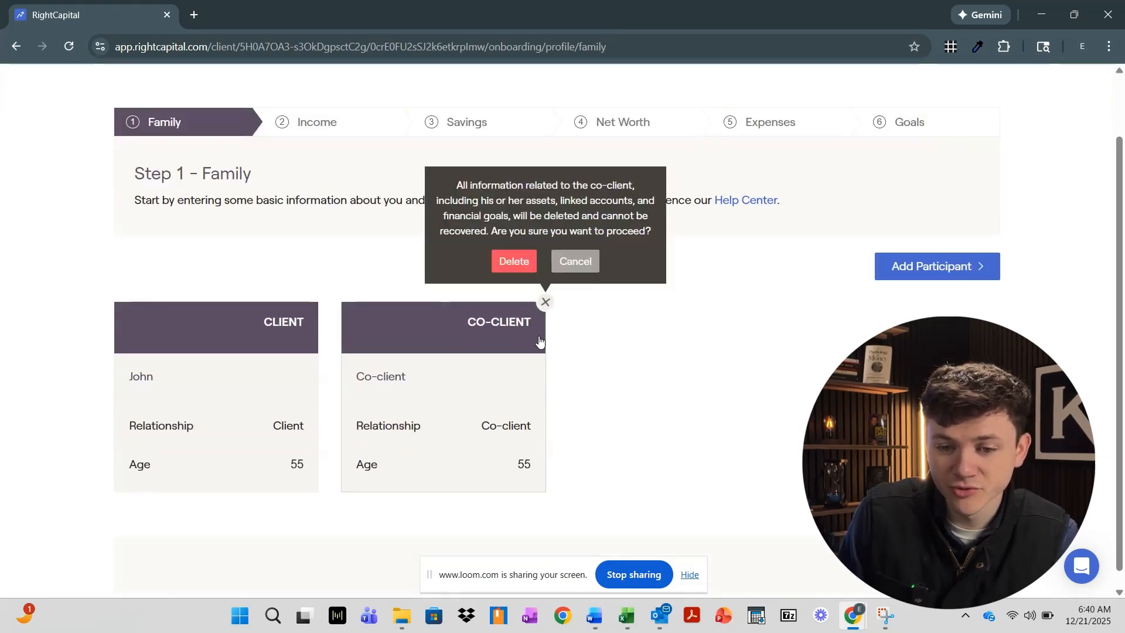
{"action": "left_click", "coordinate": [588, 296]}
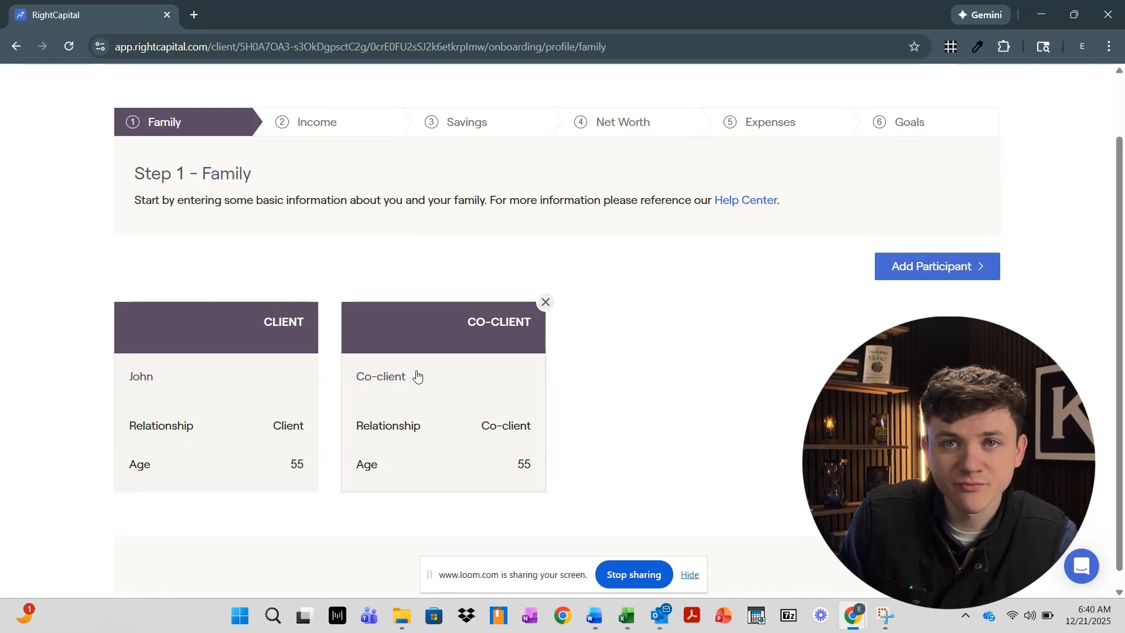
Review and save the client's and co-client's details, keeping Pennsylvania as residence state
{"action": "left_click", "coordinate": [217, 400]}
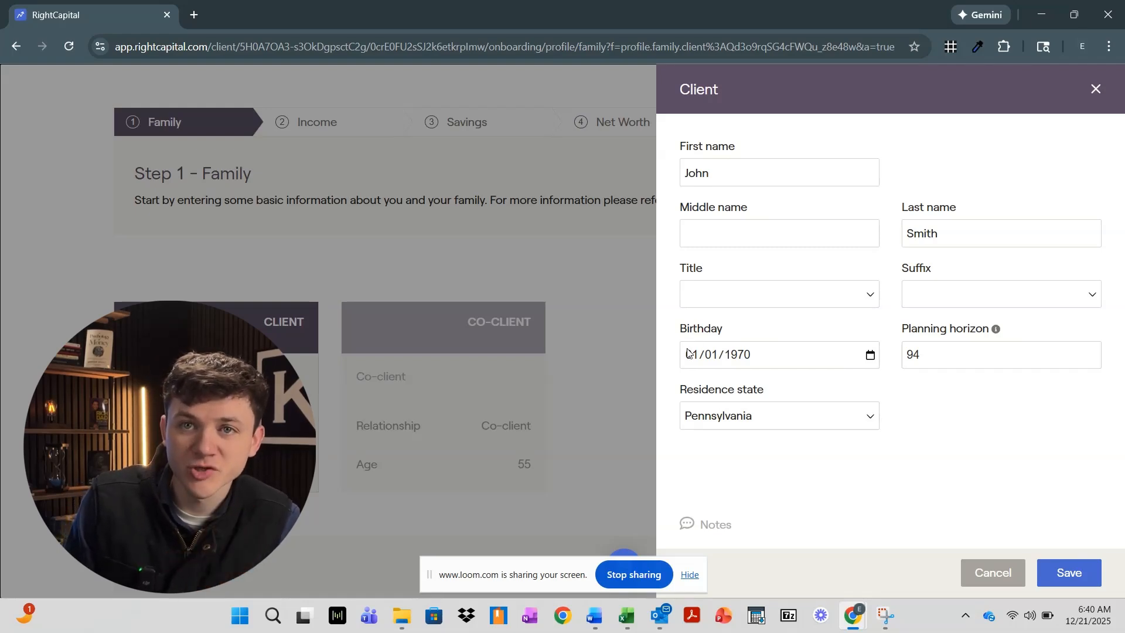
{"action": "left_click", "coordinate": [780, 422]}
{"action": "left_click", "coordinate": [783, 422]}
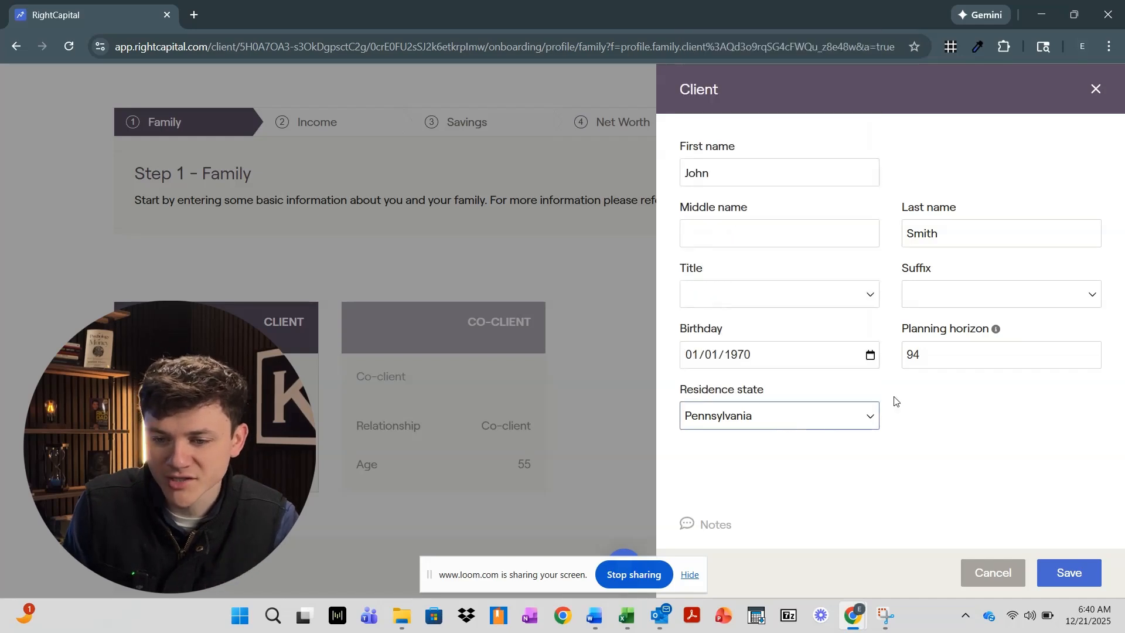
{"action": "mouse_move", "coordinate": [997, 331]}
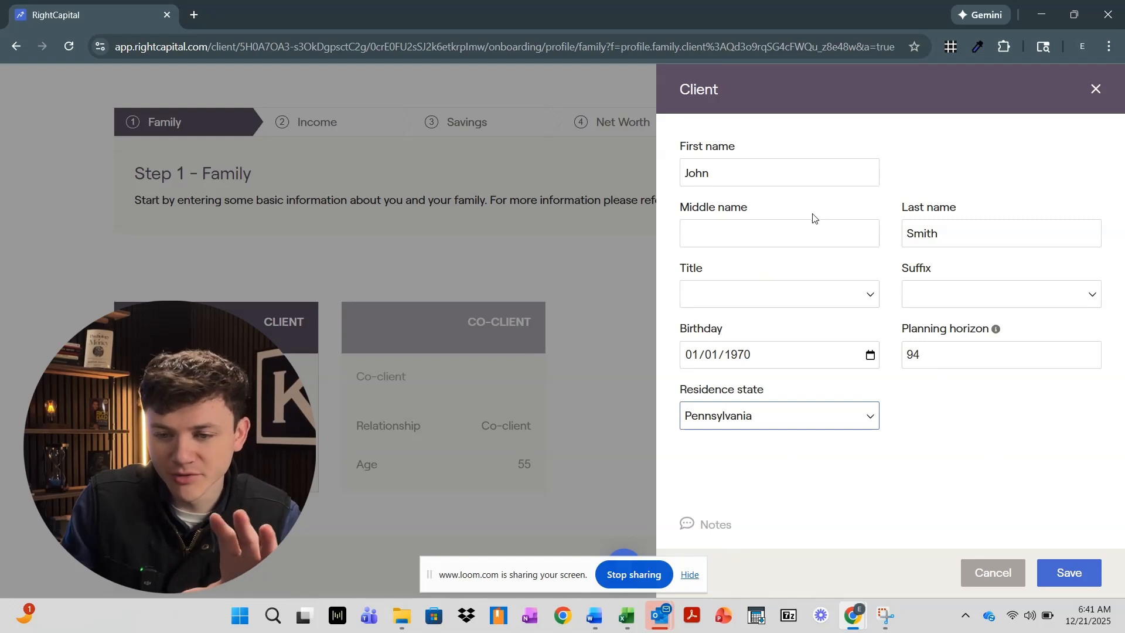
{"action": "left_click", "coordinate": [1059, 577]}
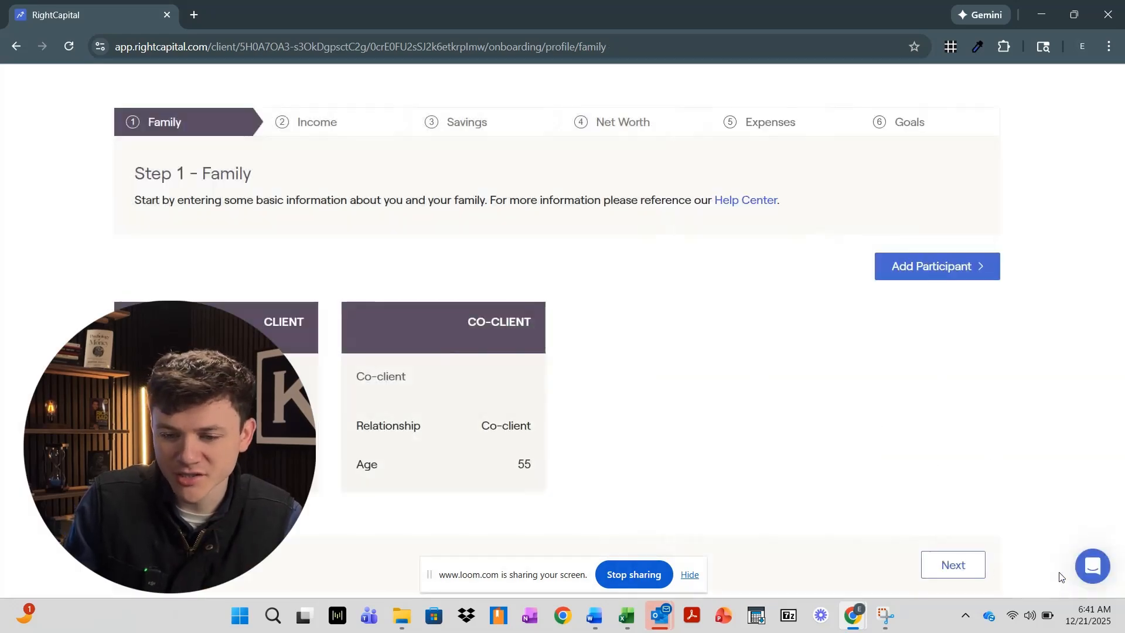
{"action": "left_click", "coordinate": [442, 419]}
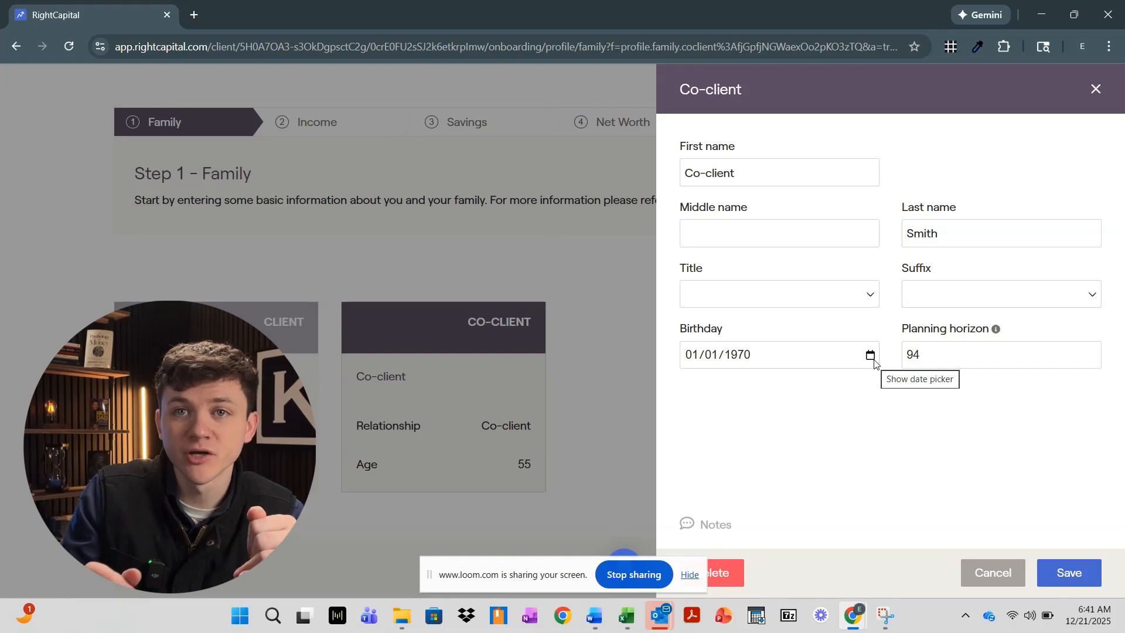
{"action": "left_click", "coordinate": [1073, 580]}
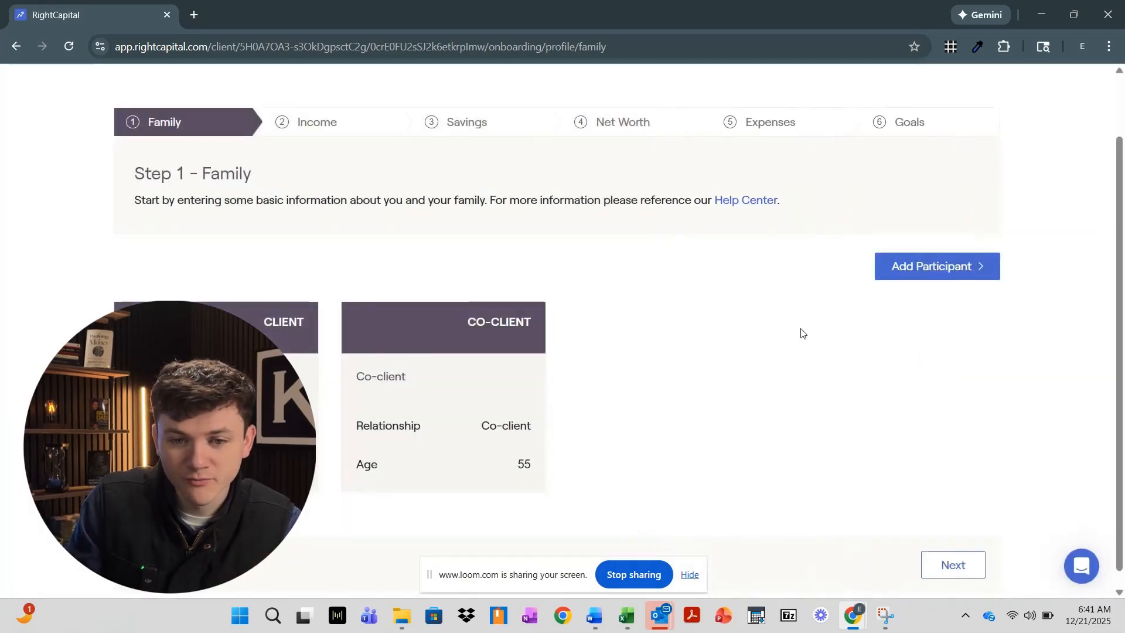
Add a trial child, check its dependent status options, then delete the child
{"action": "mouse_move", "coordinate": [482, 396]}
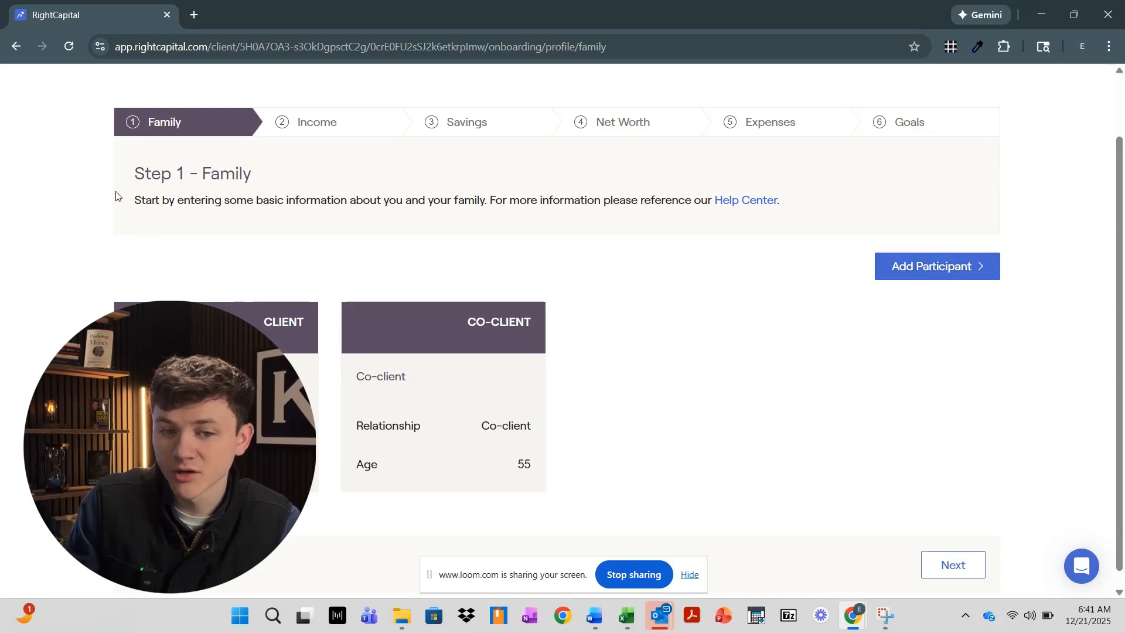
{"action": "left_click", "coordinate": [900, 269]}
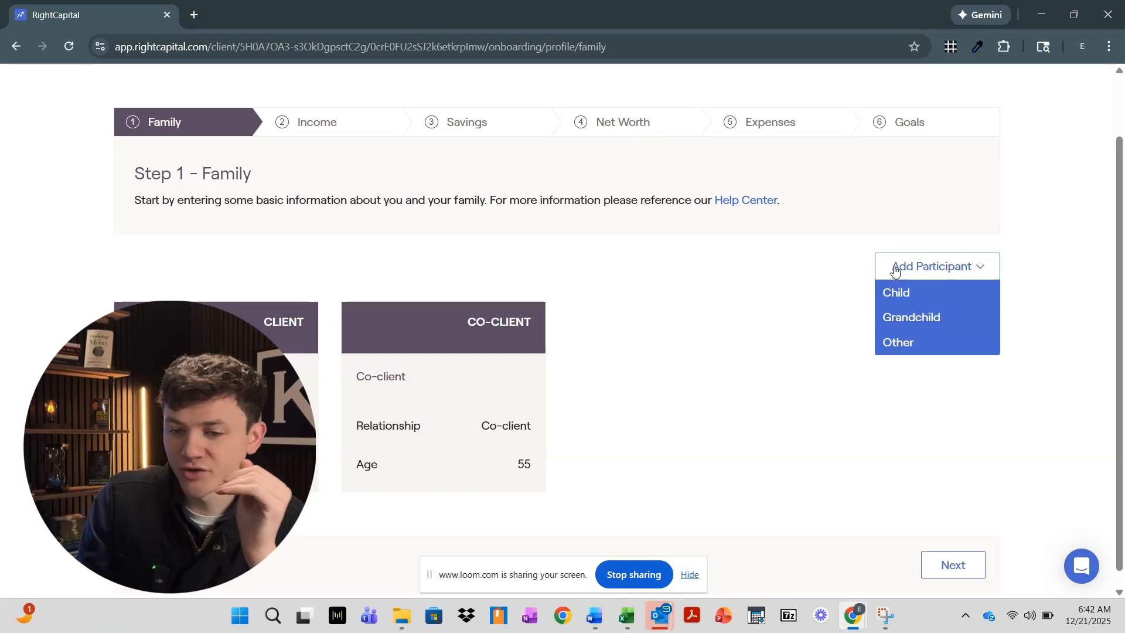
{"action": "left_click", "coordinate": [902, 300]}
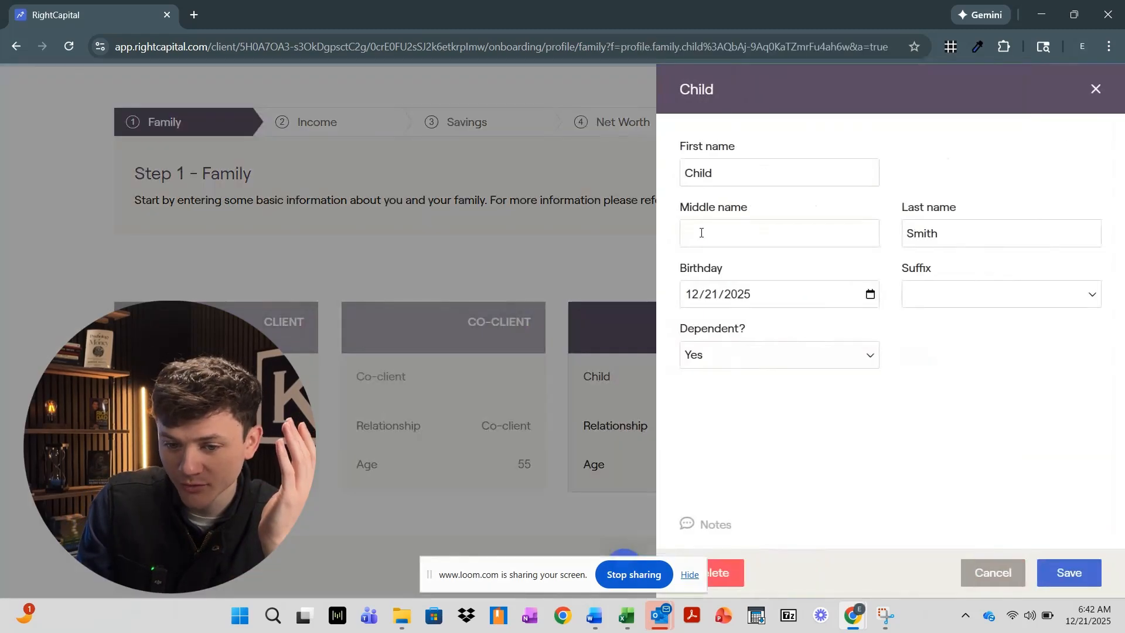
{"action": "left_click", "coordinate": [747, 356]}
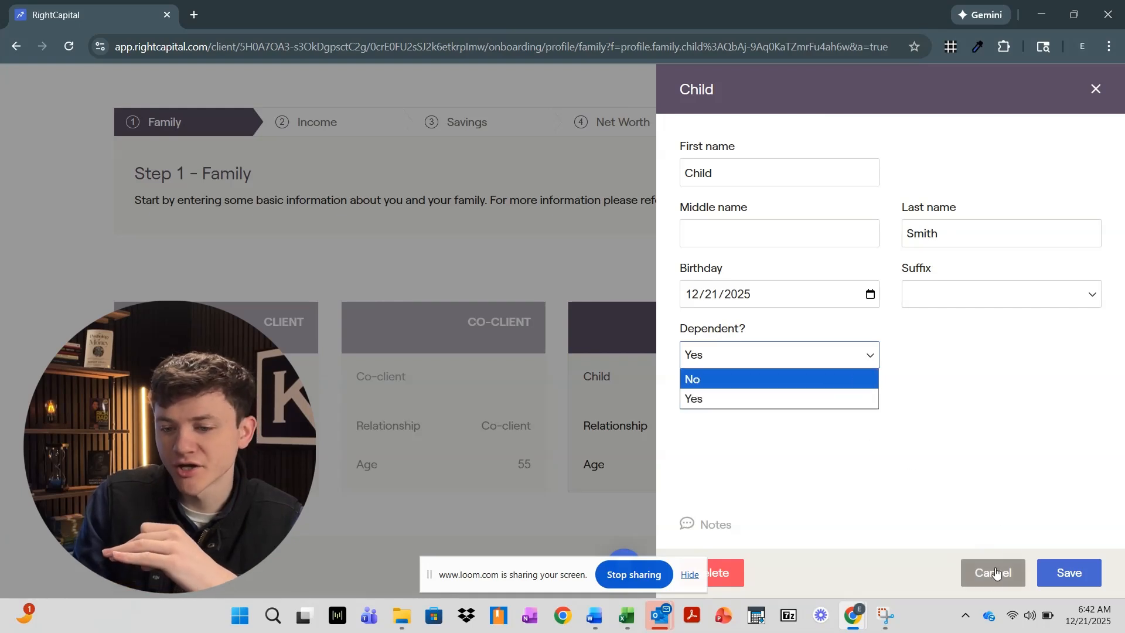
{"action": "left_click", "coordinate": [722, 573]}
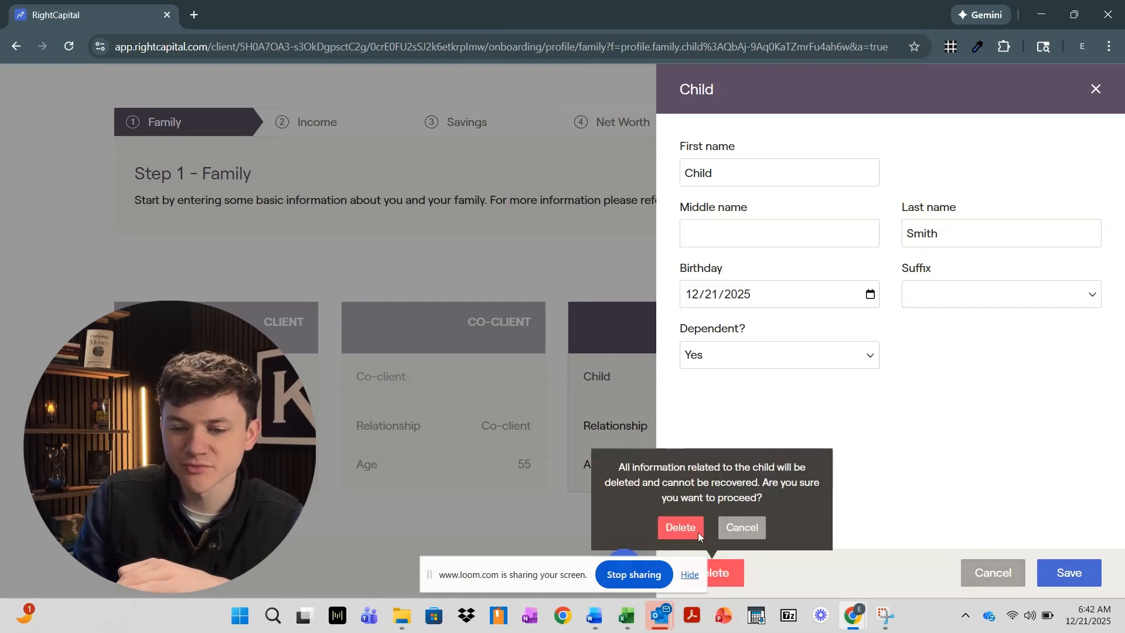
{"action": "left_click", "coordinate": [681, 528]}
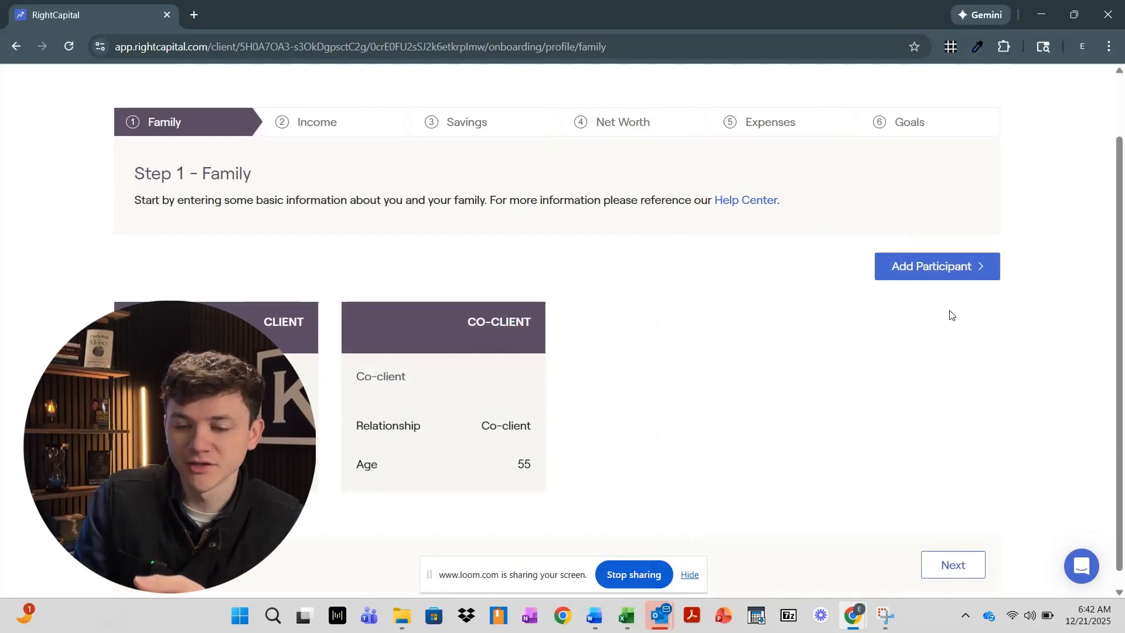
Add a grandchild, delete it again, and advance to the Income step
{"action": "left_click", "coordinate": [942, 269]}
{"action": "left_click", "coordinate": [928, 323]}
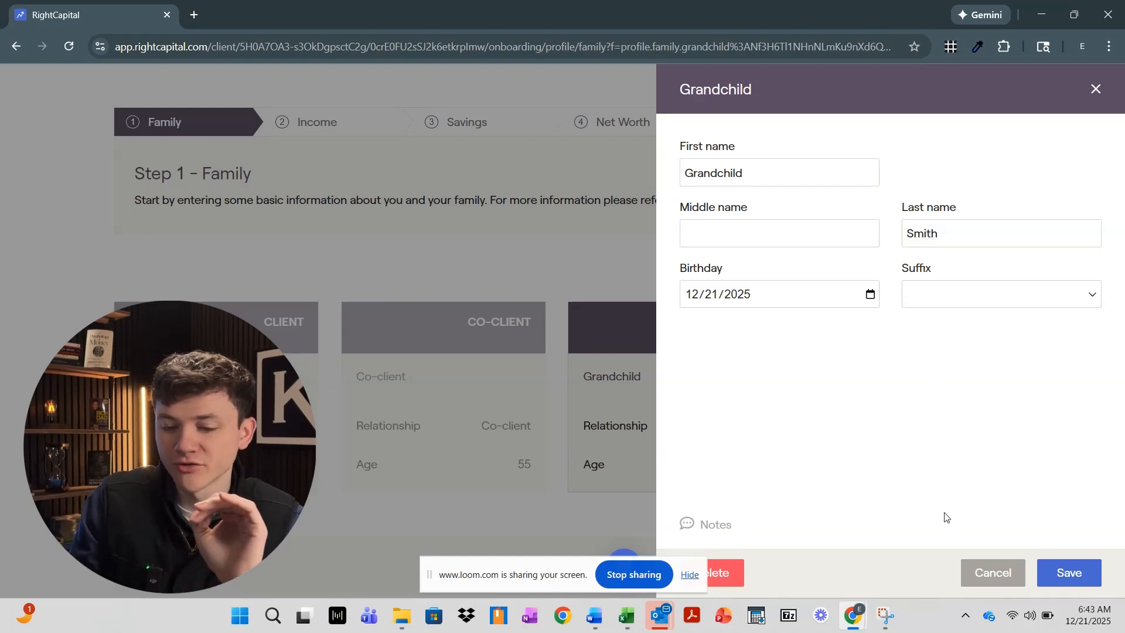
{"action": "left_click", "coordinate": [724, 574]}
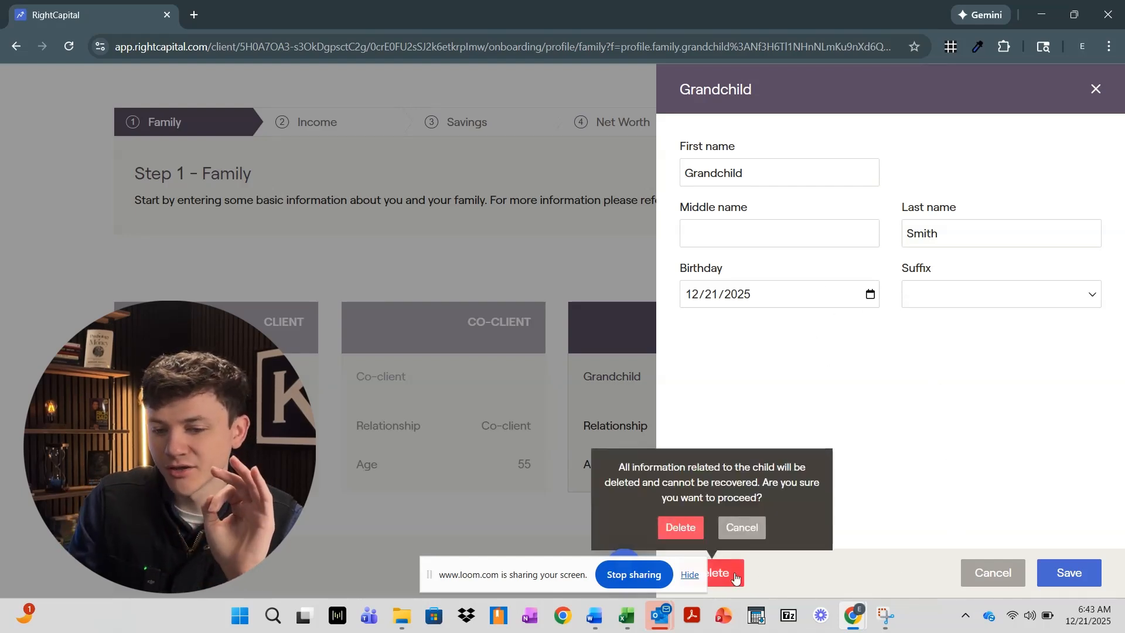
{"action": "left_click", "coordinate": [681, 530]}
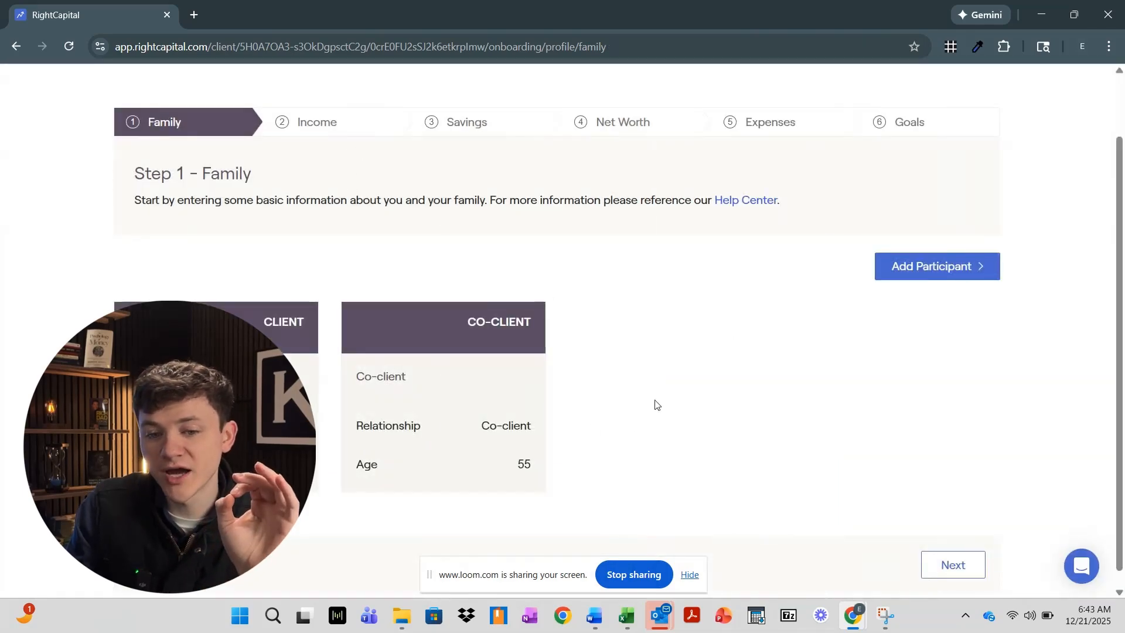
{"action": "left_click", "coordinate": [945, 562]}
Open the client's salary and review its name, annual increase, and start and end options
{"action": "scroll", "coordinate": [449, 357], "scroll_direction": "down", "scroll_amount": 2}
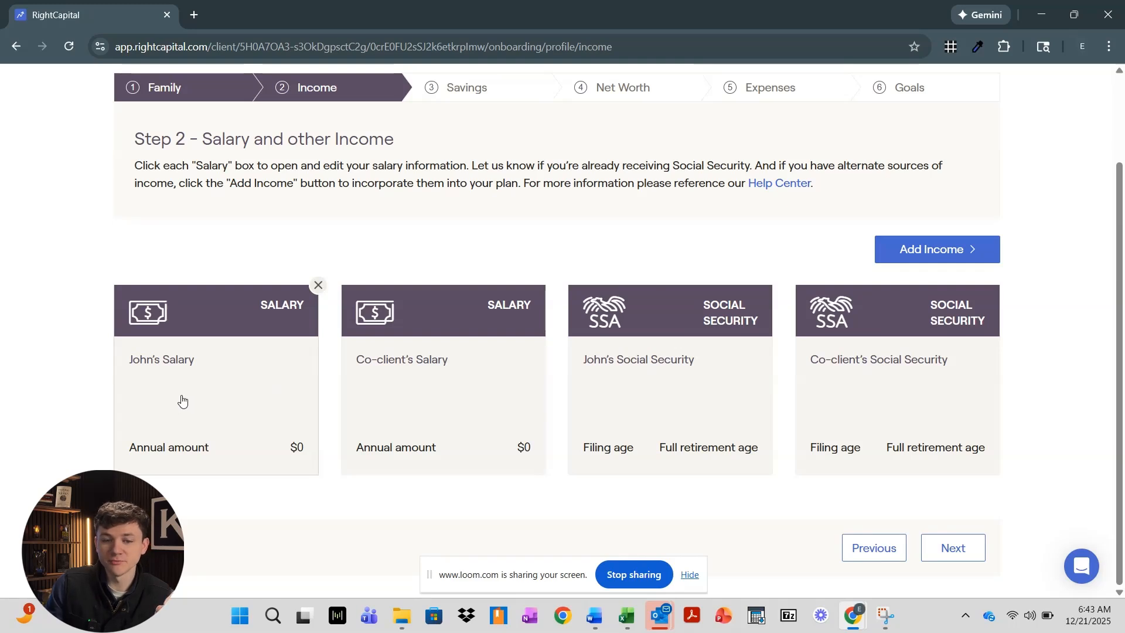
{"action": "left_click", "coordinate": [195, 384]}
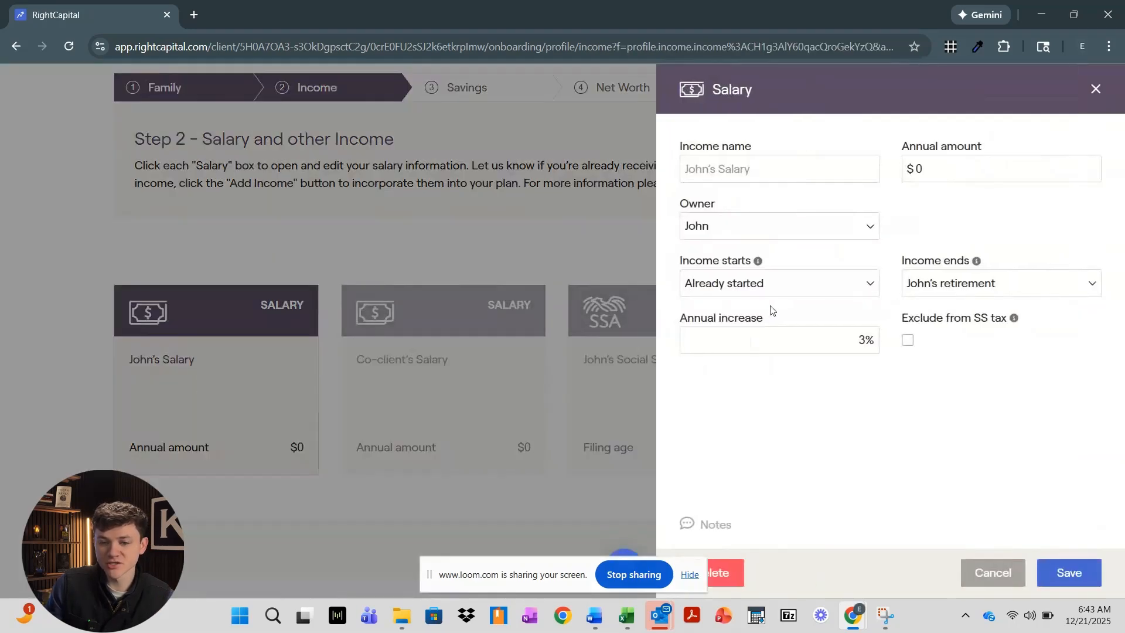
{"action": "left_click", "coordinate": [760, 169]}
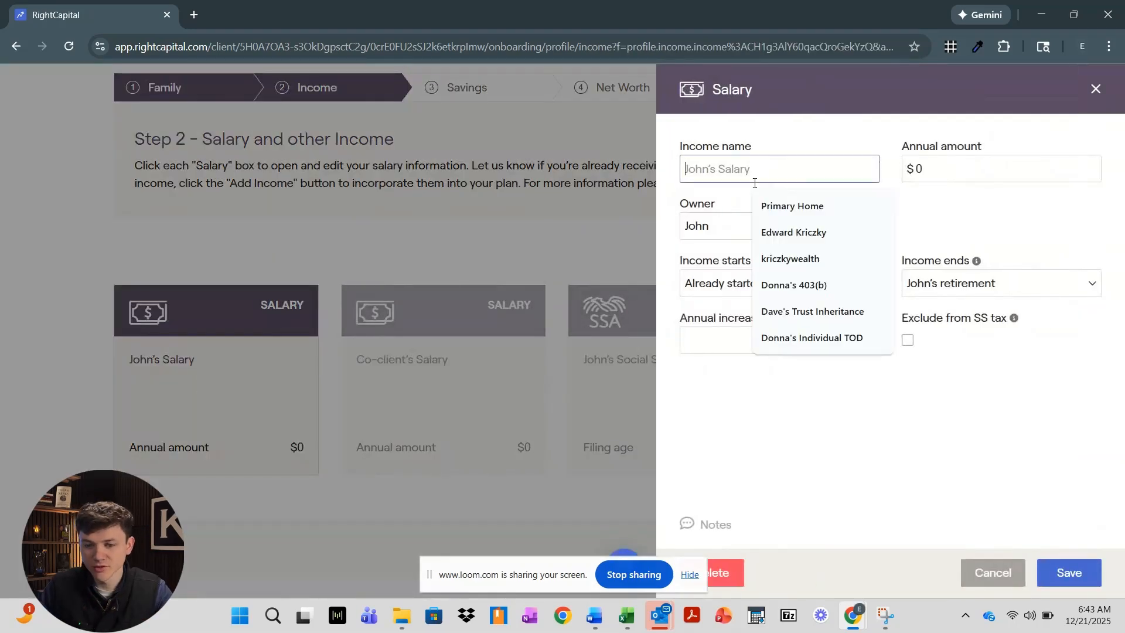
{"action": "left_click", "coordinate": [854, 351]}
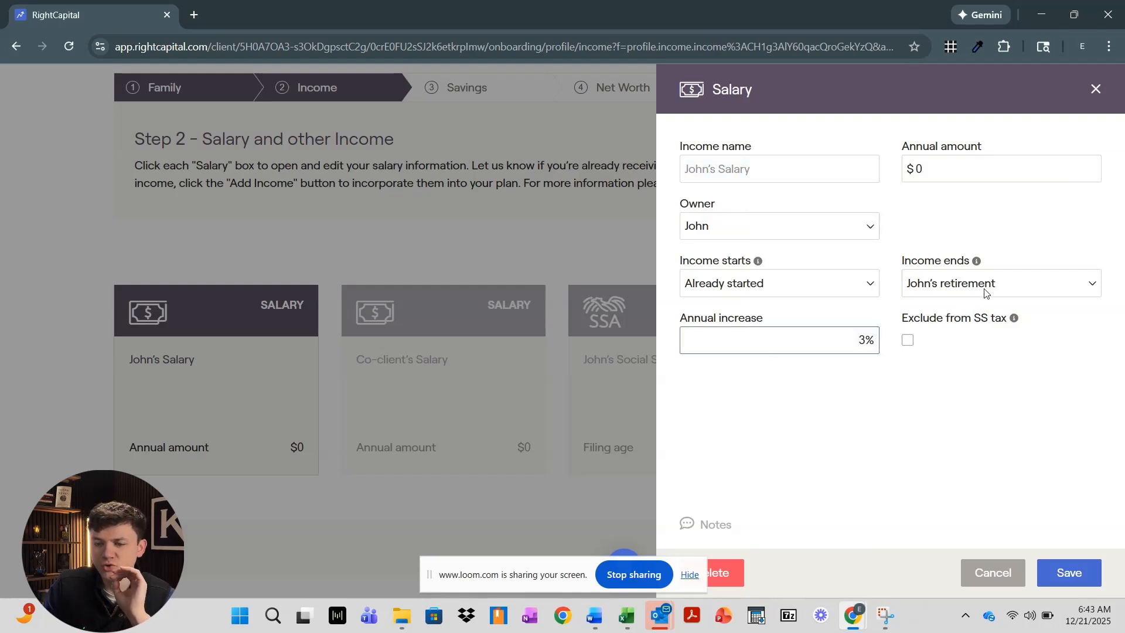
{"action": "left_click", "coordinate": [767, 280]}
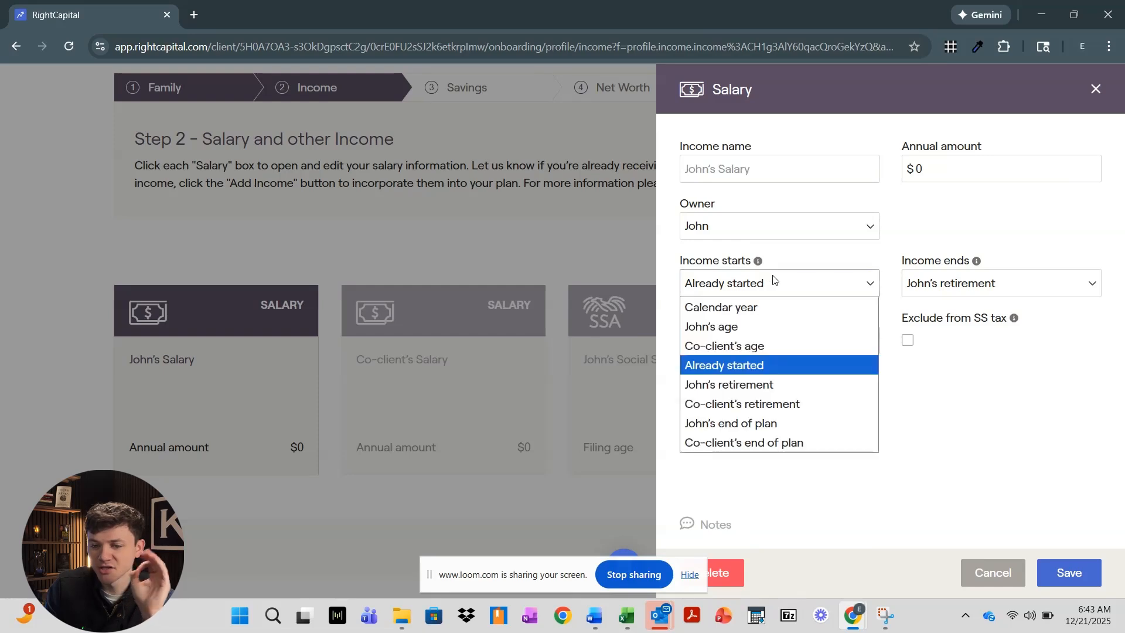
{"action": "left_click", "coordinate": [961, 285]}
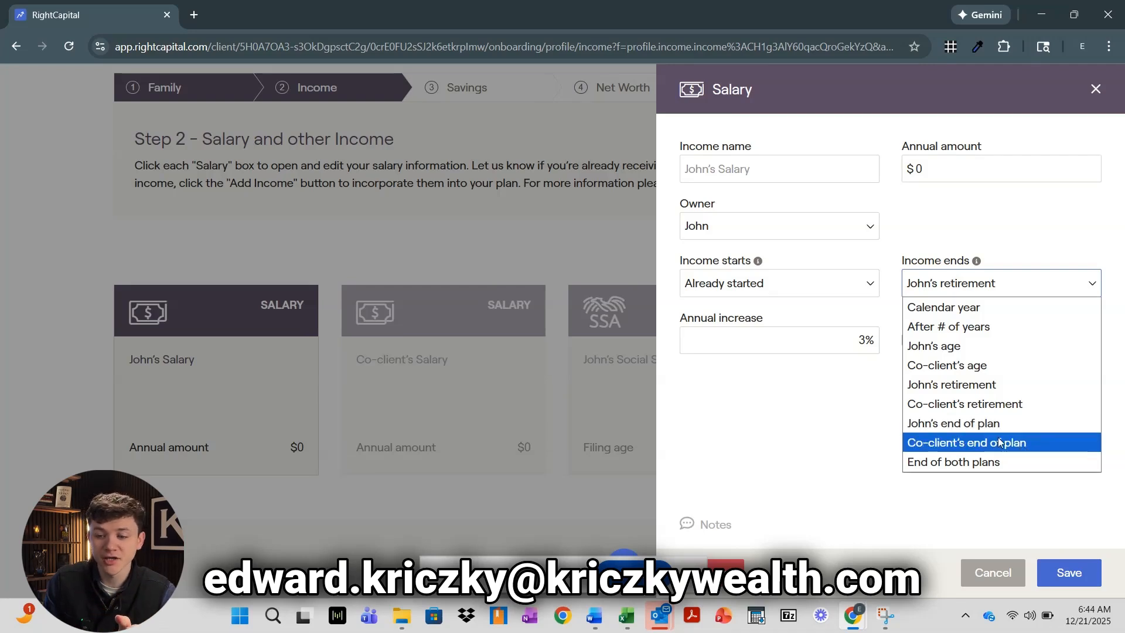
Keep the salary ending at retirement and review the 3% increase and annual amount
{"action": "left_click", "coordinate": [942, 528]}
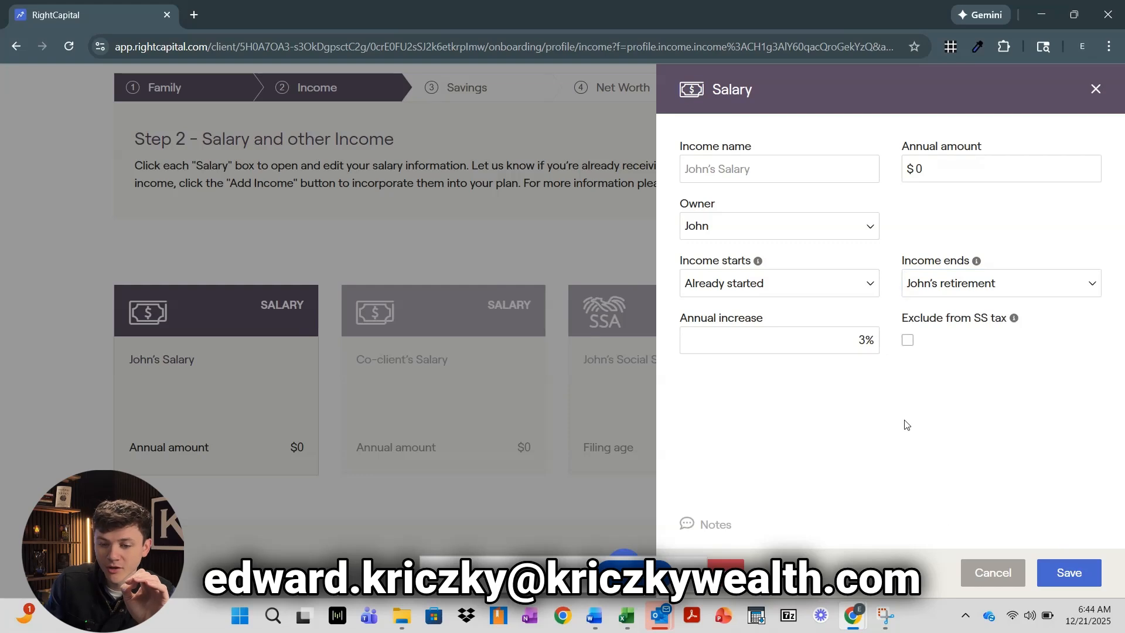
{"action": "left_click", "coordinate": [769, 334]}
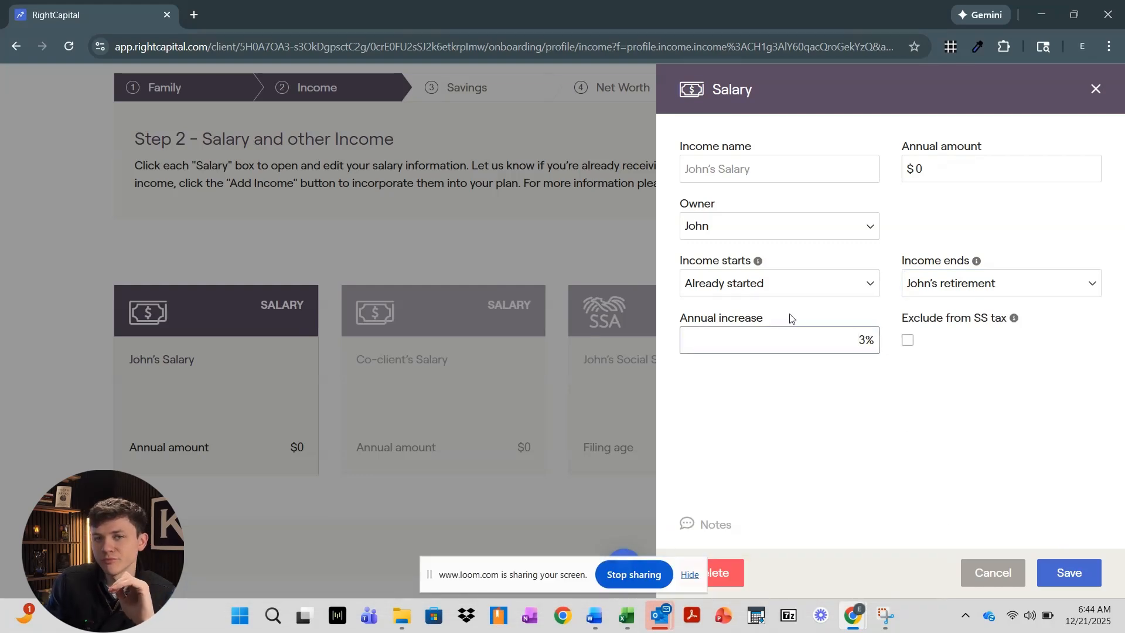
{"action": "left_click_drag", "start_coordinate": [832, 337], "coordinate": [875, 345]}
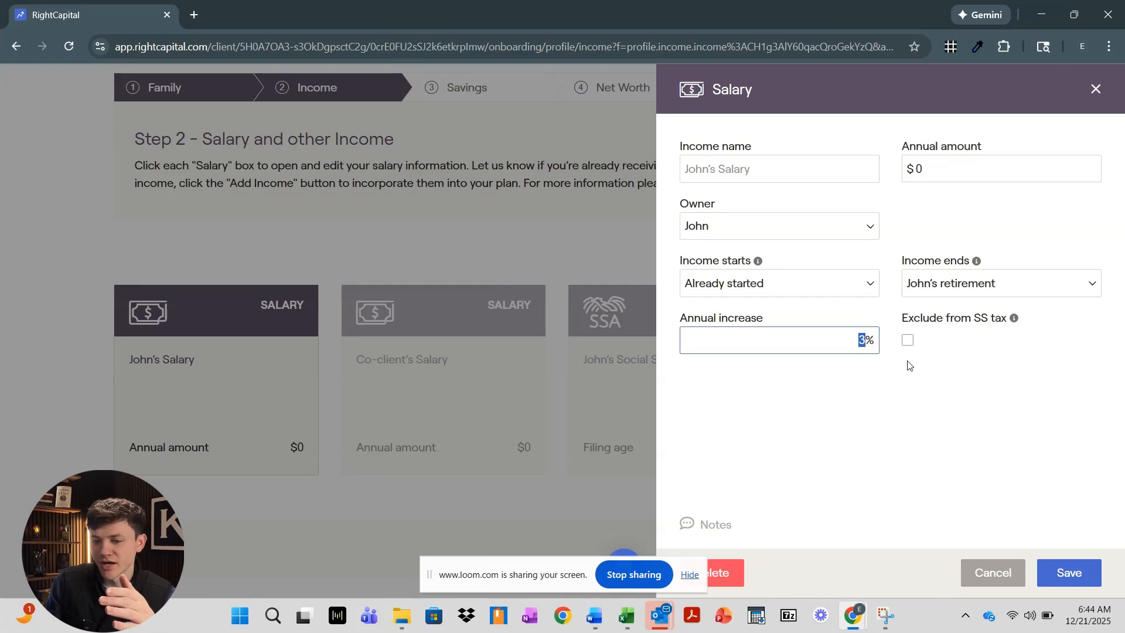
{"action": "left_click", "coordinate": [929, 170]}
{"action": "double_click", "coordinate": [920, 169]}
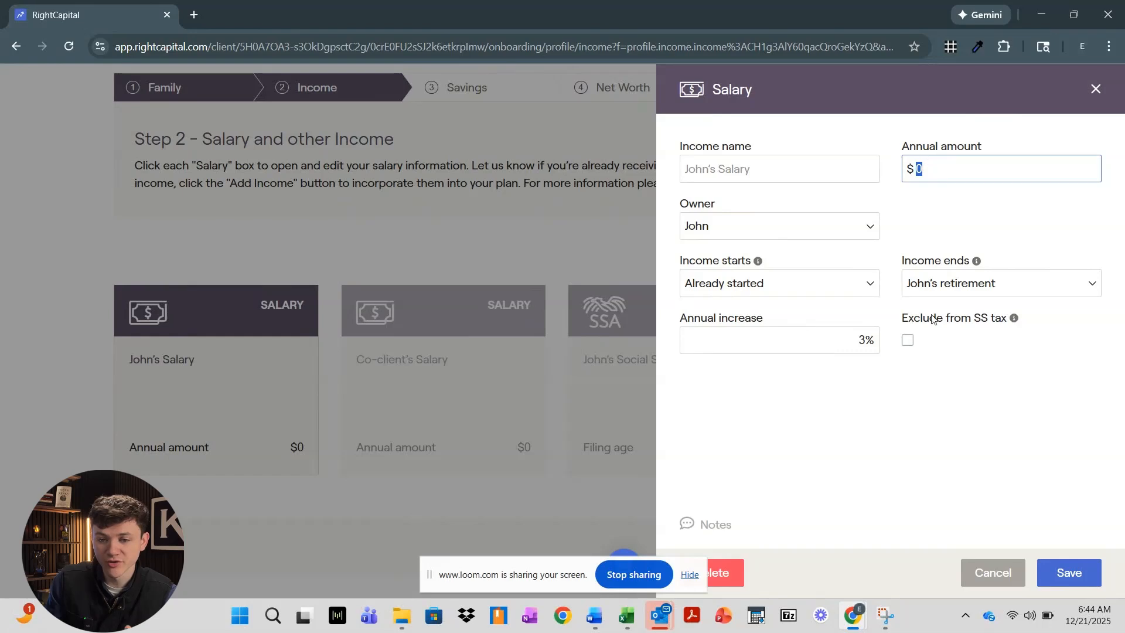
Leave Exclude from SS tax unchecked and save John's salary
{"action": "left_click", "coordinate": [994, 344]}
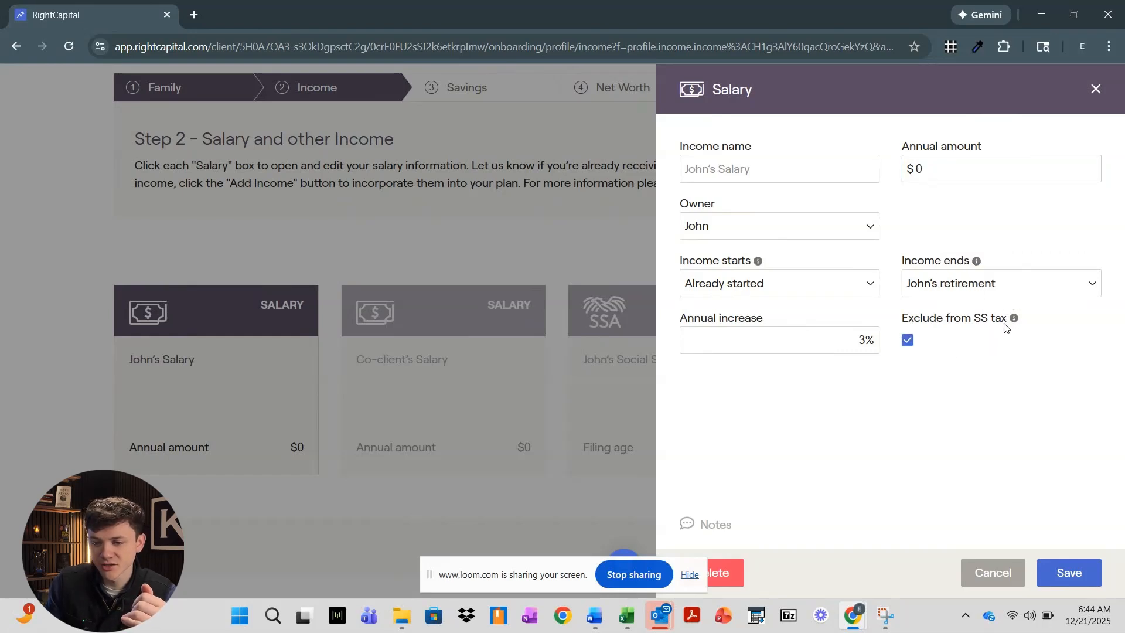
{"action": "mouse_move", "coordinate": [1015, 322]}
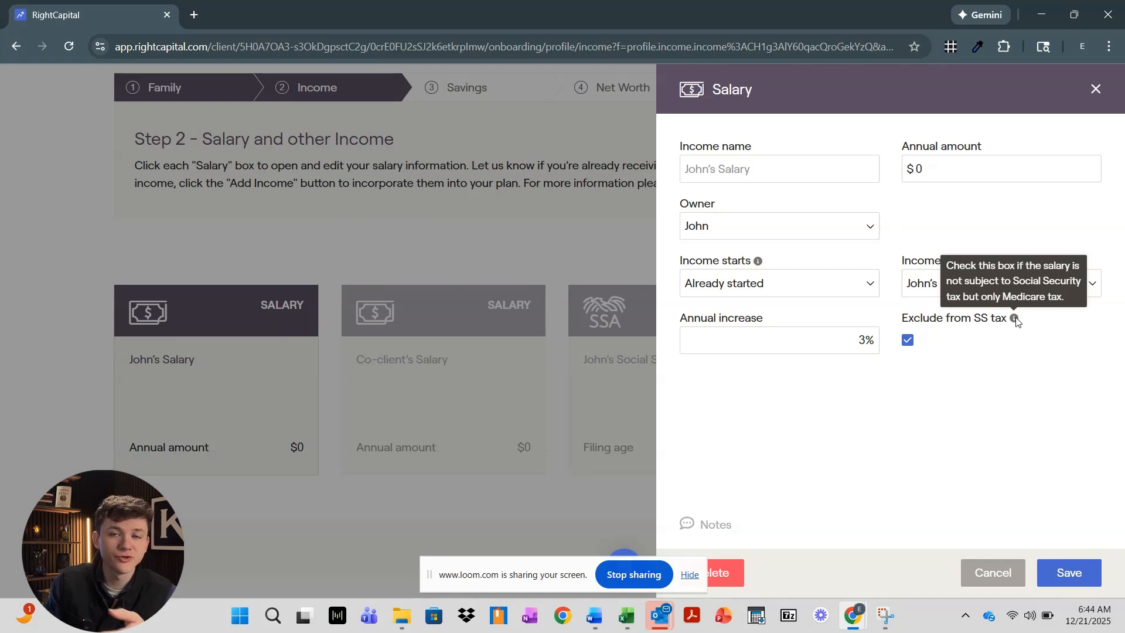
{"action": "left_click", "coordinate": [907, 344]}
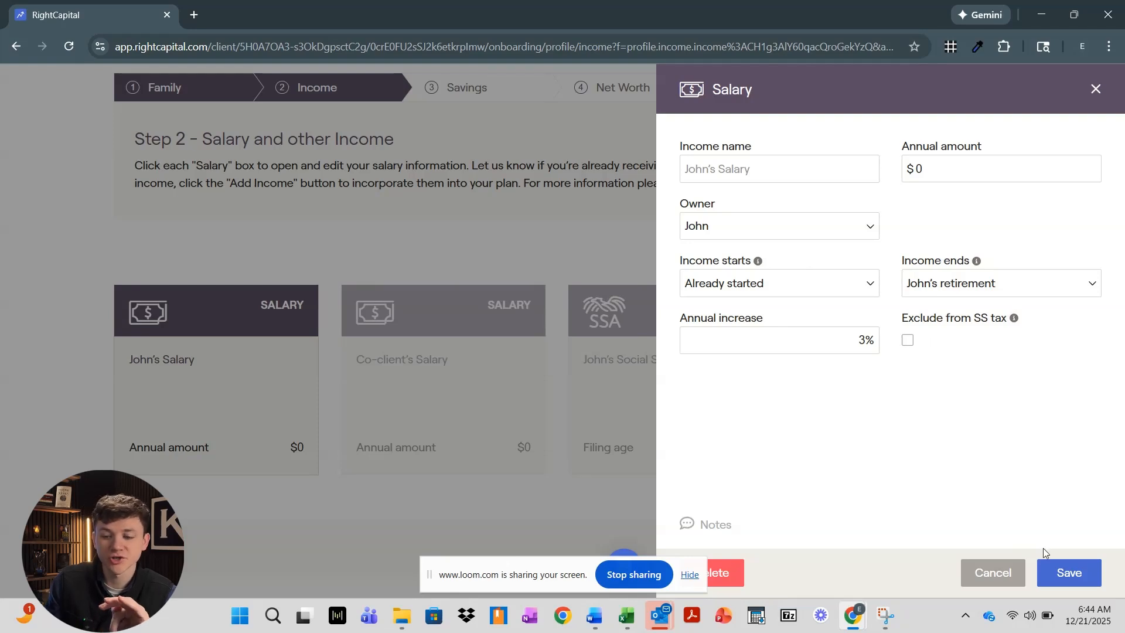
{"action": "left_click", "coordinate": [1070, 572]}
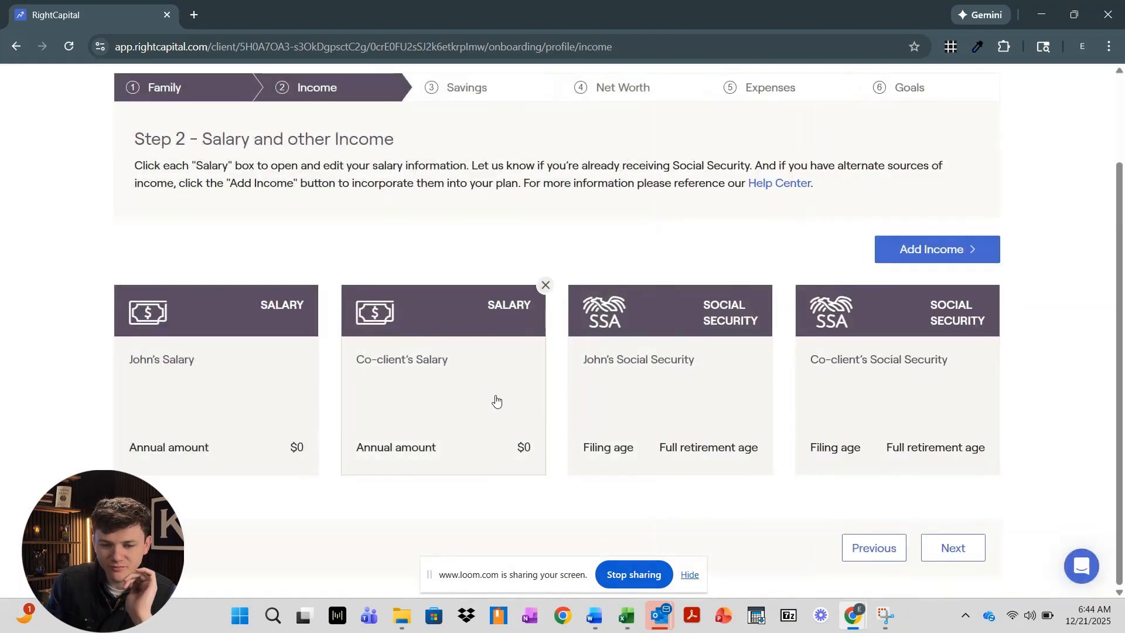
{"action": "left_click", "coordinate": [467, 397]}
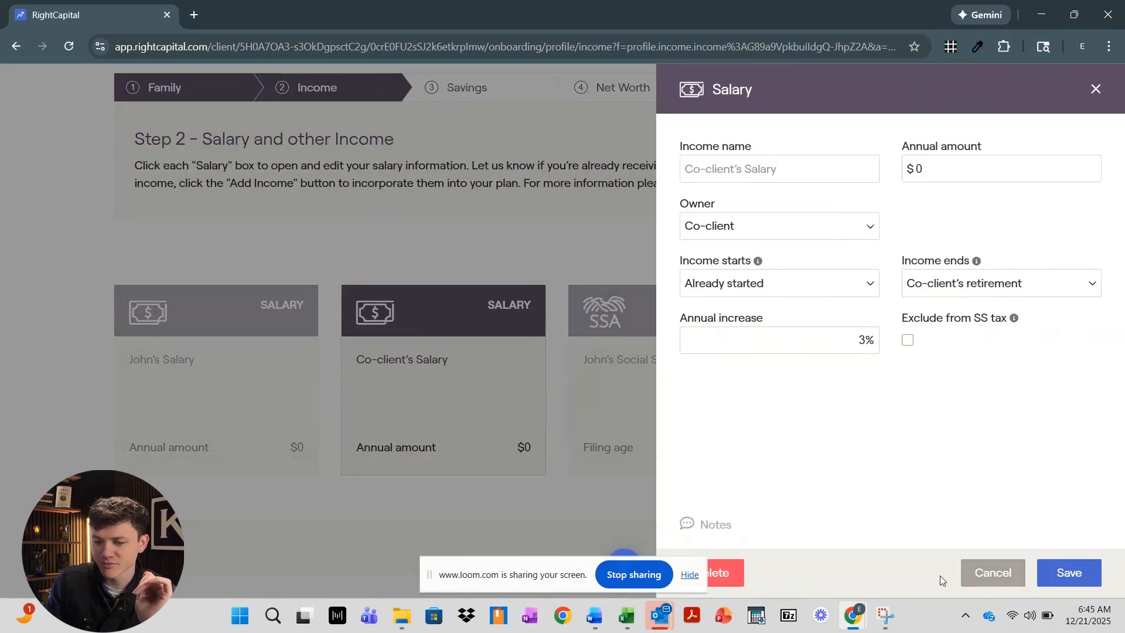
{"action": "left_click", "coordinate": [991, 574]}
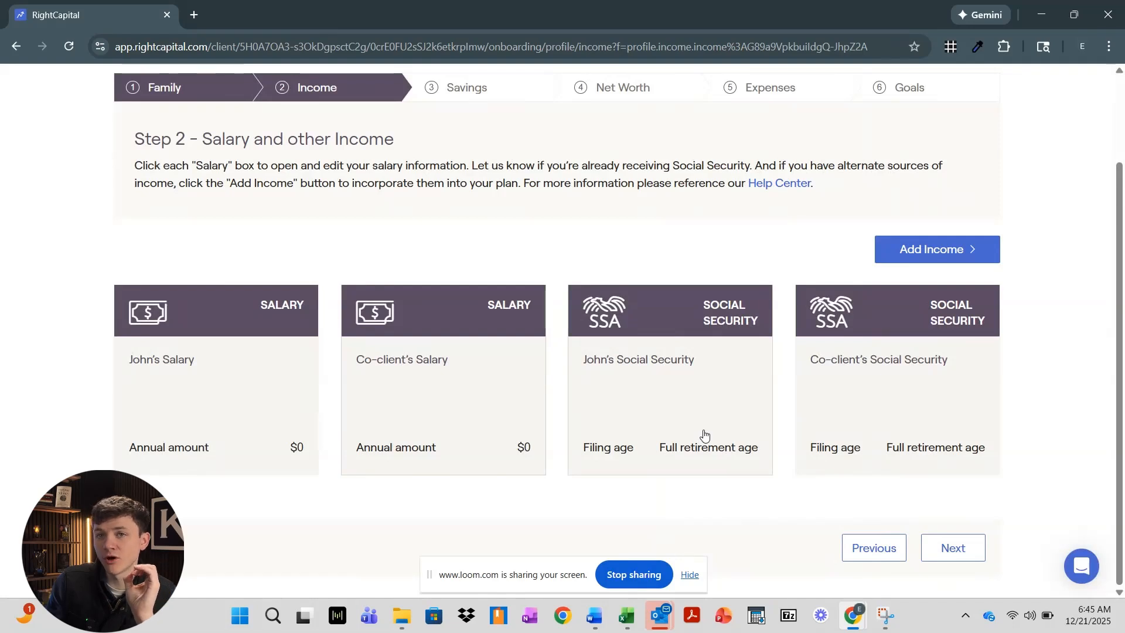
{"action": "left_click", "coordinate": [715, 382]}
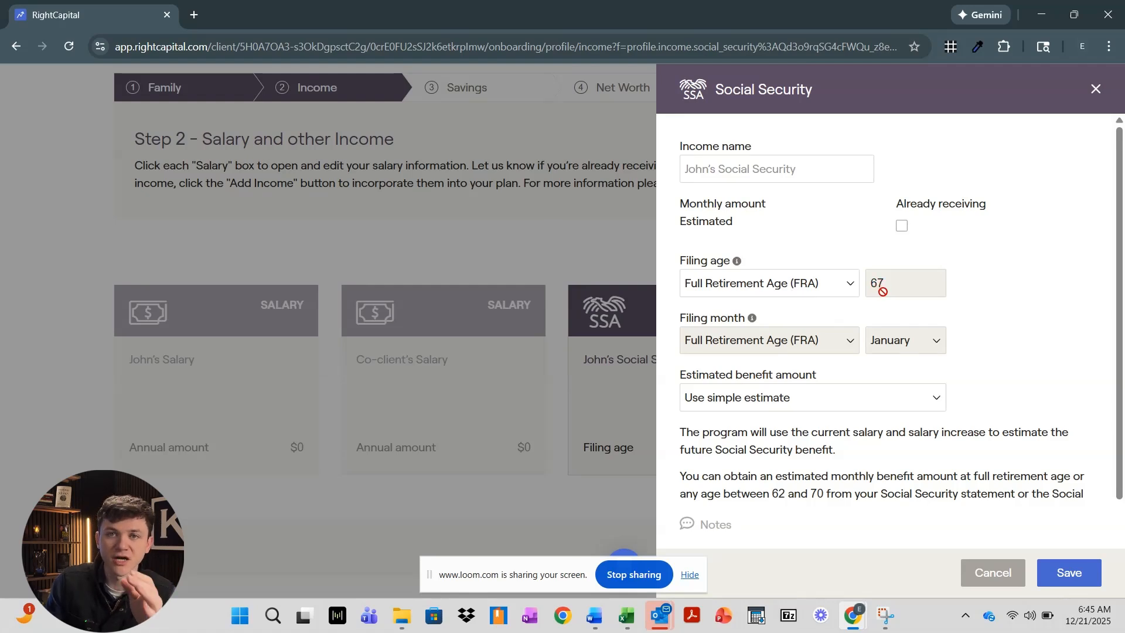
{"action": "left_click", "coordinate": [844, 397]}
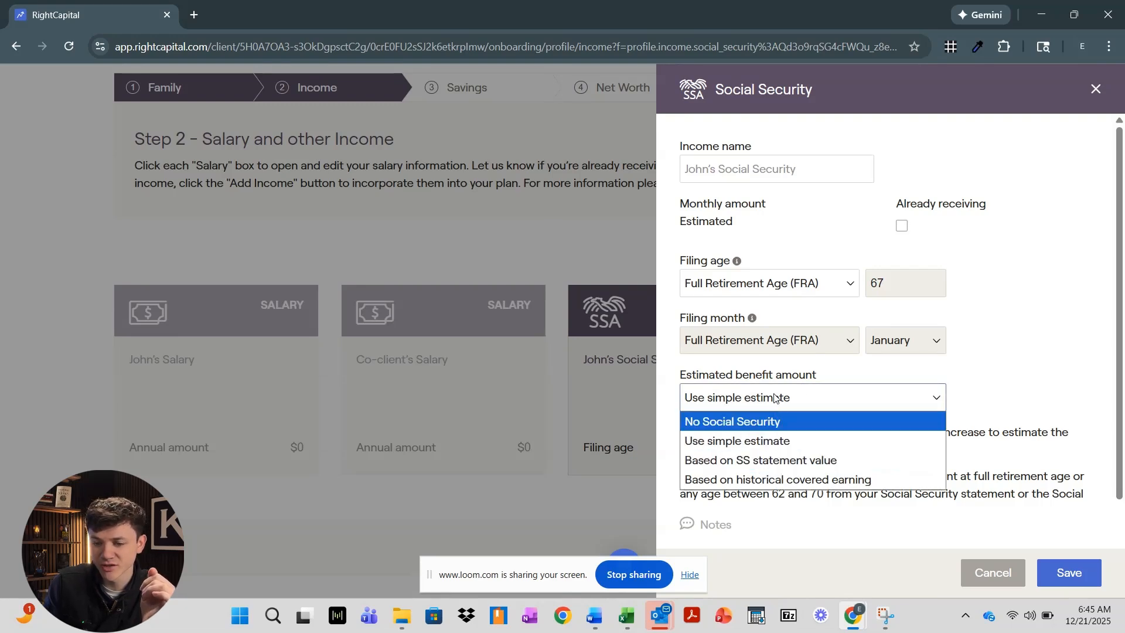
{"action": "left_click", "coordinate": [776, 461]}
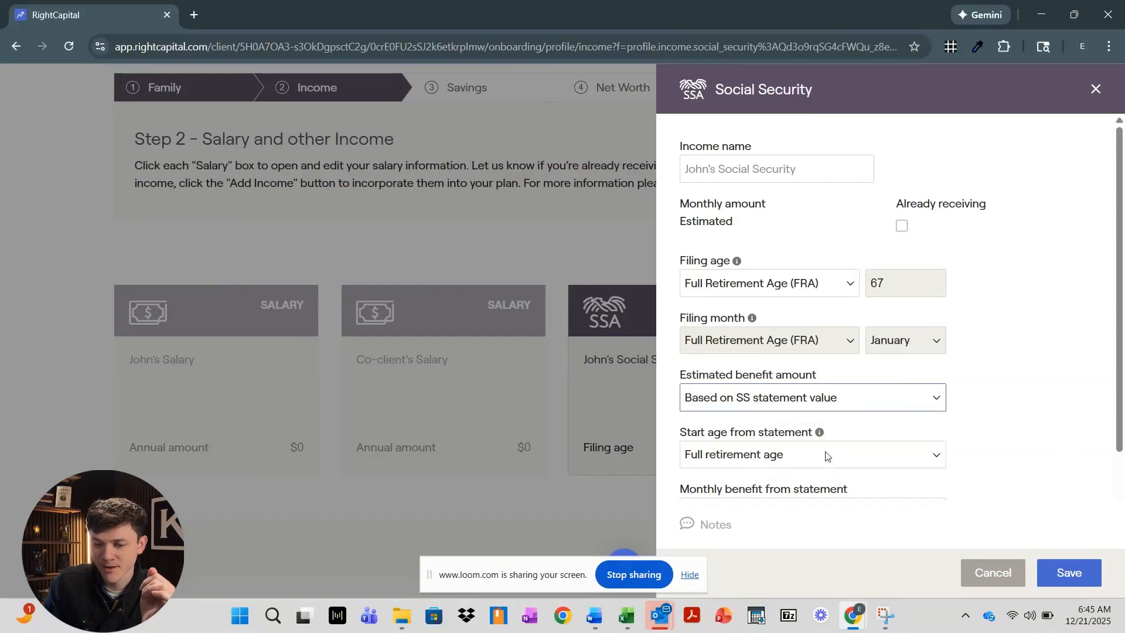
{"action": "scroll", "coordinate": [826, 456], "scroll_direction": "down", "scroll_amount": 2}
{"action": "left_click", "coordinate": [698, 440]}
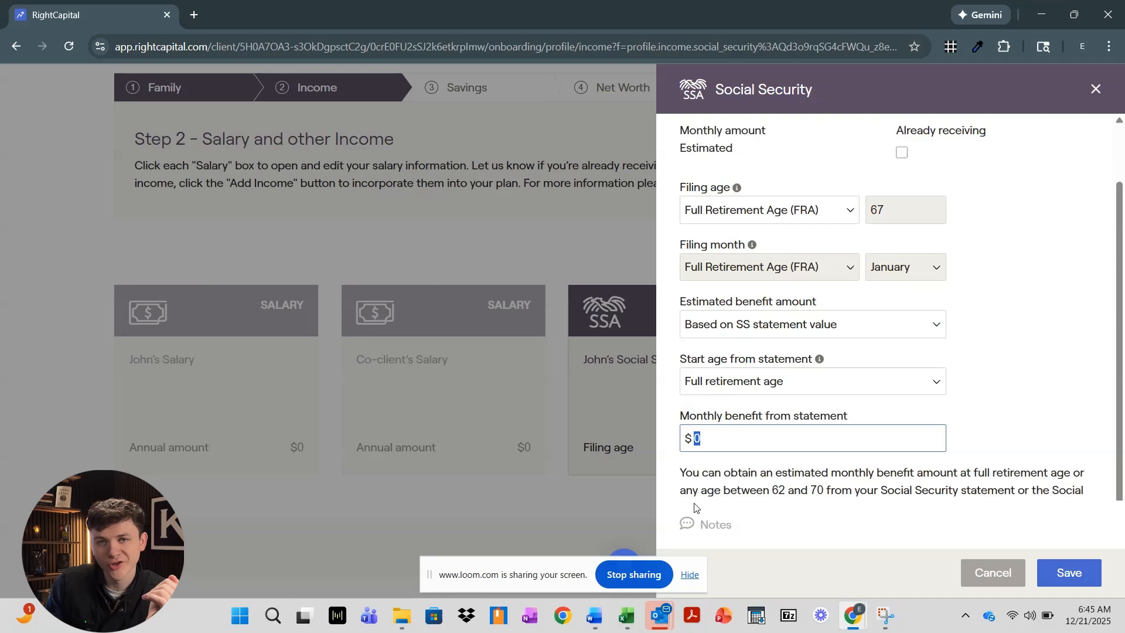
{"action": "type", "text": "5"}
{"action": "scroll", "coordinate": [879, 375], "scroll_direction": "down", "scroll_amount": 1}
{"action": "scroll", "coordinate": [912, 370], "scroll_direction": "up", "scroll_amount": 3}
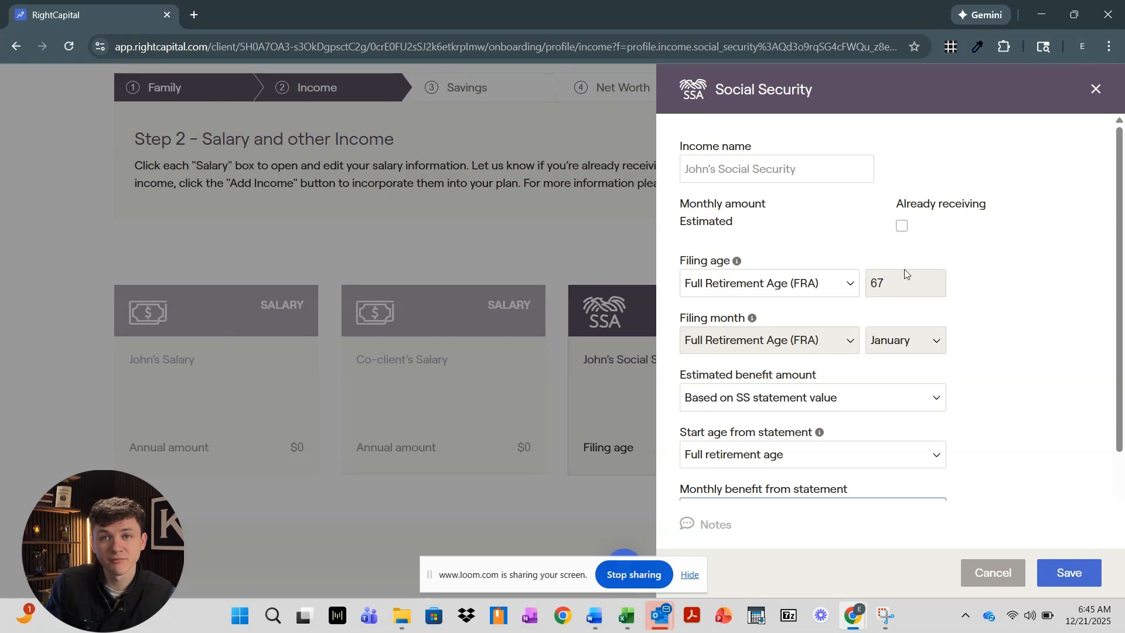
{"action": "left_click", "coordinate": [1003, 581]}
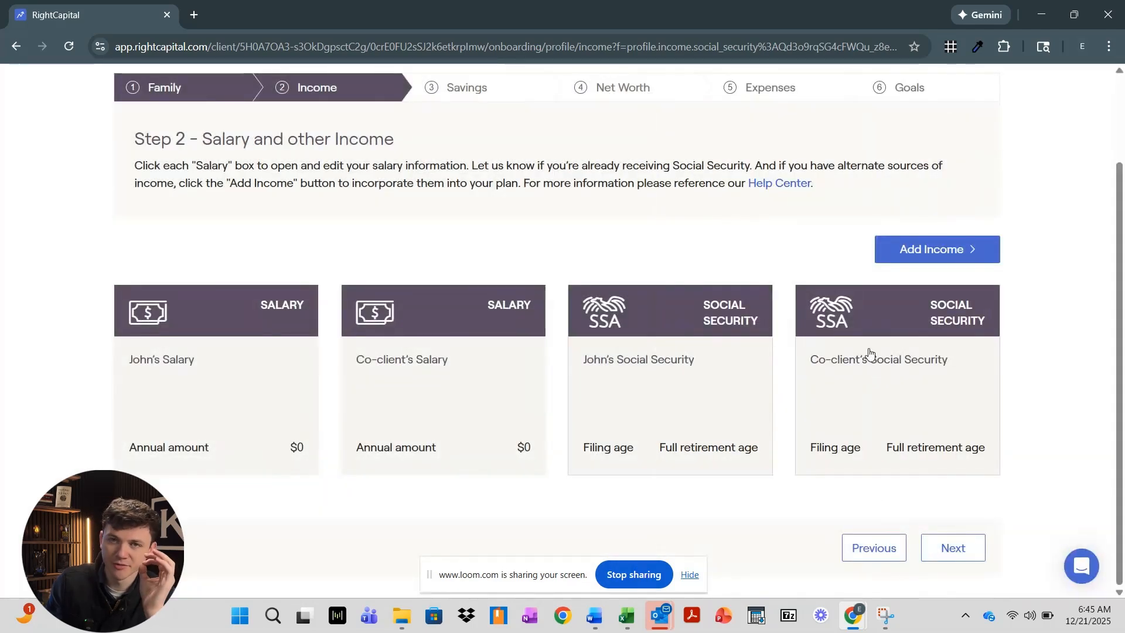
Show the addable income types: Salary, Self-employment, Pension, Annuity, Distribution and Other
{"action": "left_click", "coordinate": [913, 254]}
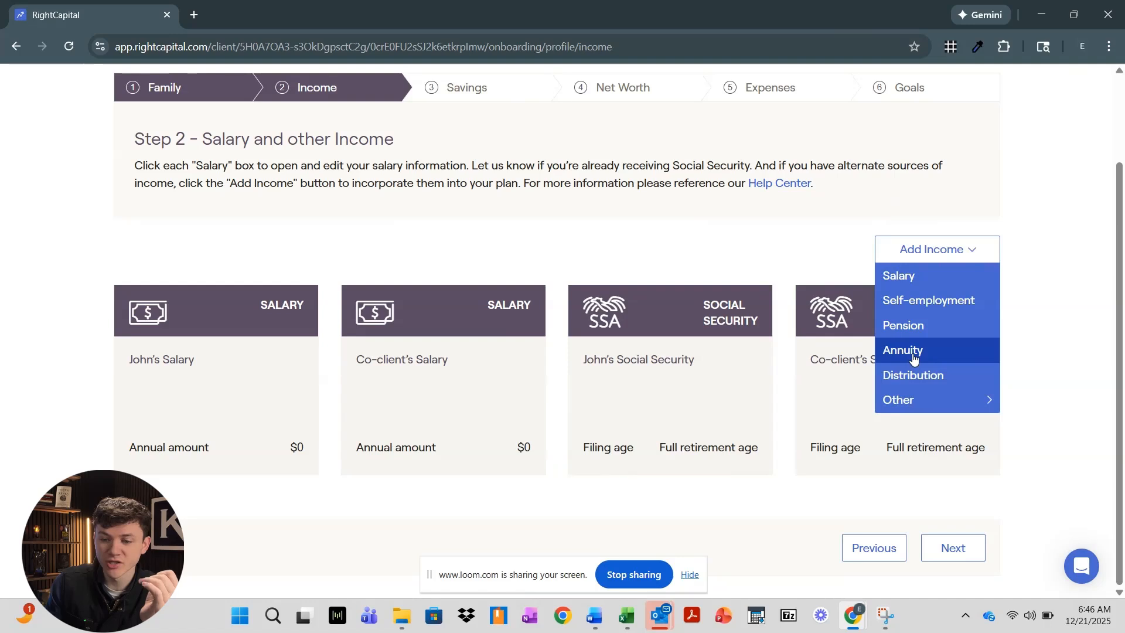
{"action": "mouse_move", "coordinate": [916, 400]}
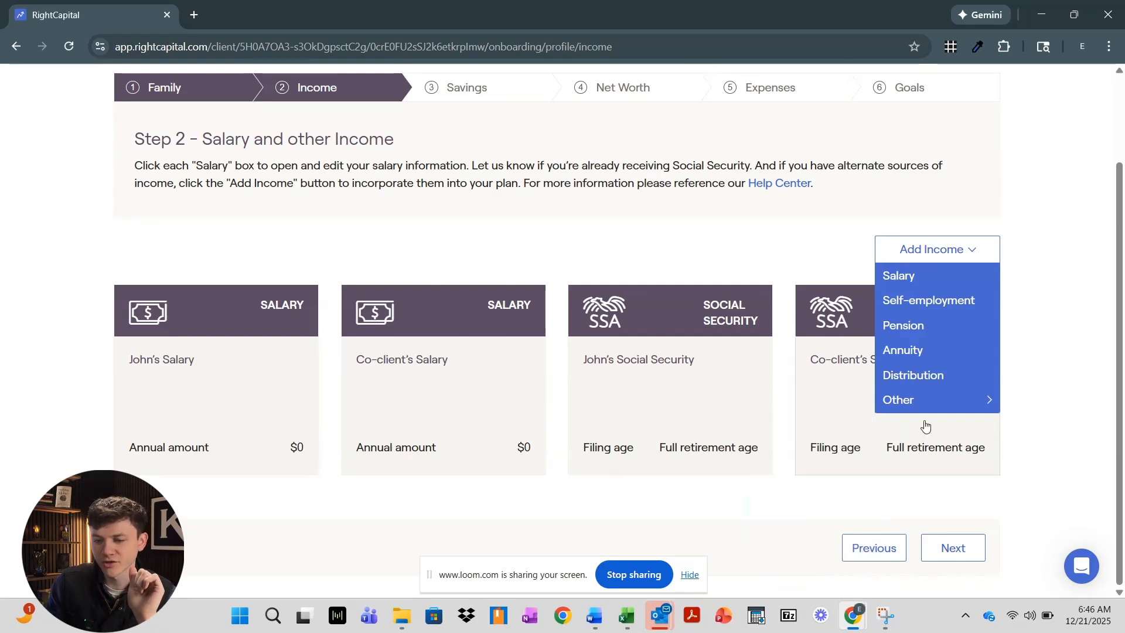
Add a John's 401(k) Distribution income for 2035–2040, then start deleting it
{"action": "left_click", "coordinate": [924, 378]}
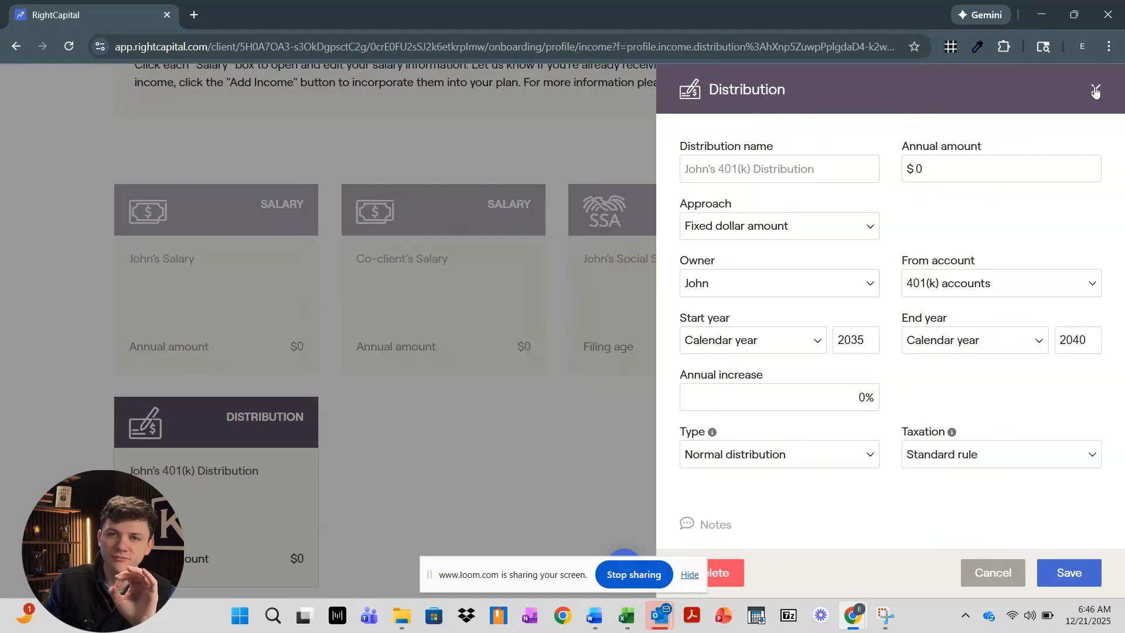
{"action": "left_click", "coordinate": [727, 572]}
Confirm removing the 401(k) distribution and continue to the Savings step
{"action": "left_click", "coordinate": [681, 528]}
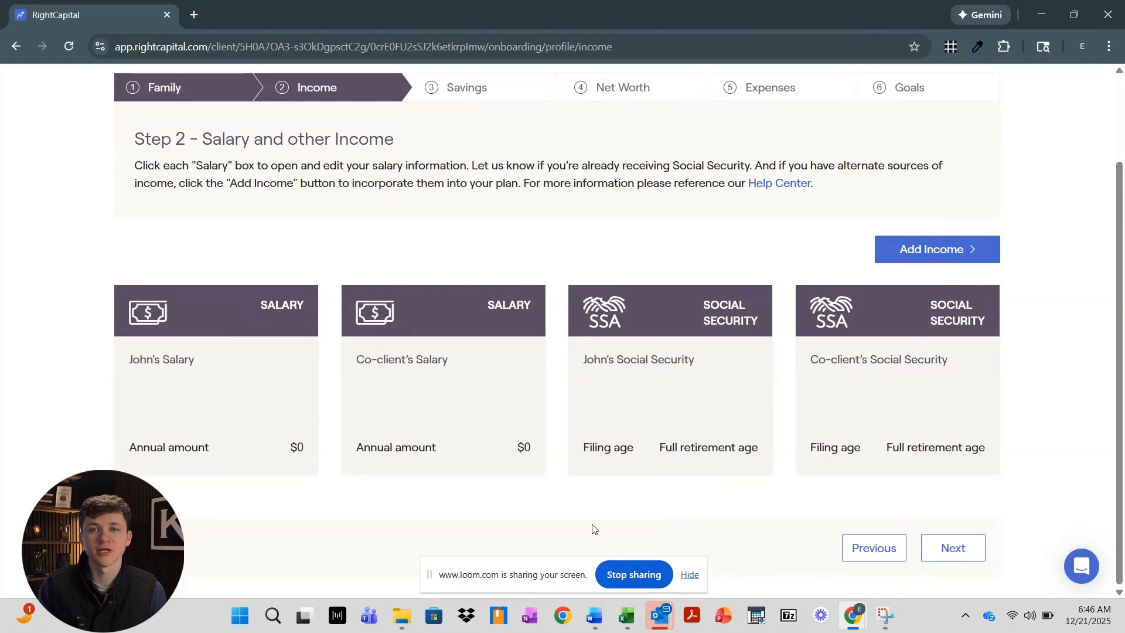
{"action": "left_click", "coordinate": [961, 551]}
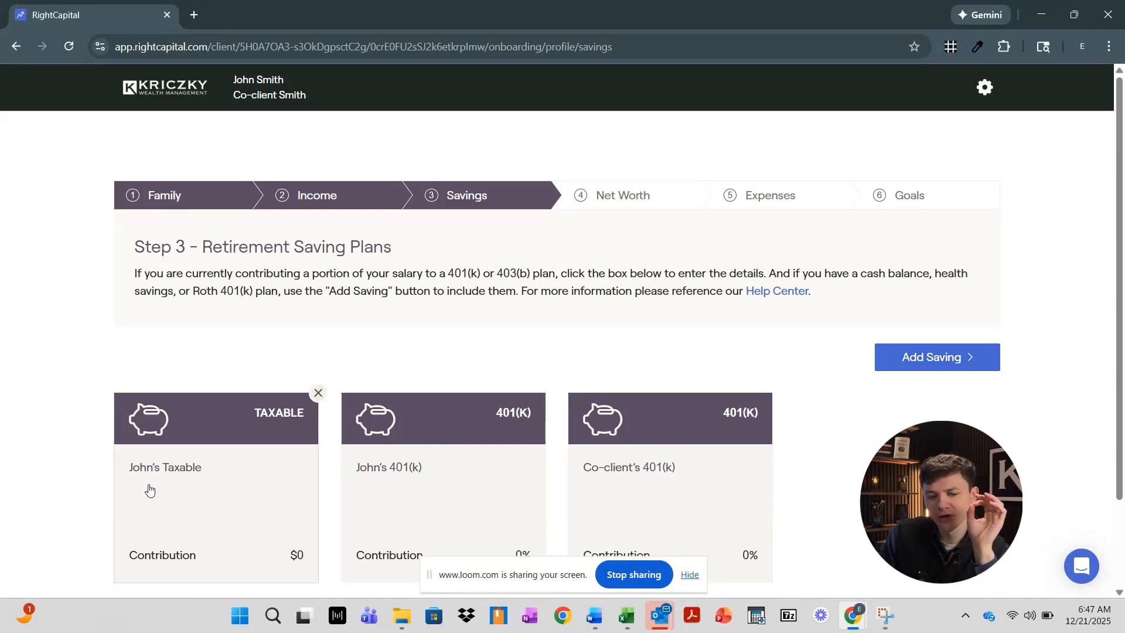
{"action": "scroll", "coordinate": [456, 492], "scroll_direction": "down", "scroll_amount": 2}
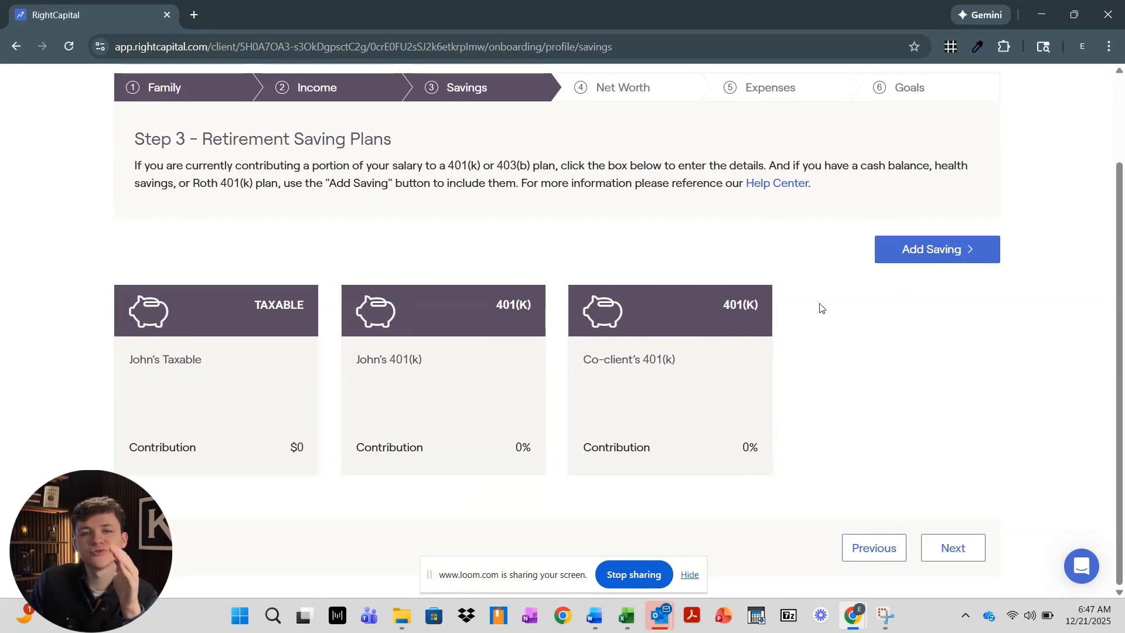
Open John's 401(k) and set its contribution target to Maximum contribution
{"action": "left_click", "coordinate": [424, 368]}
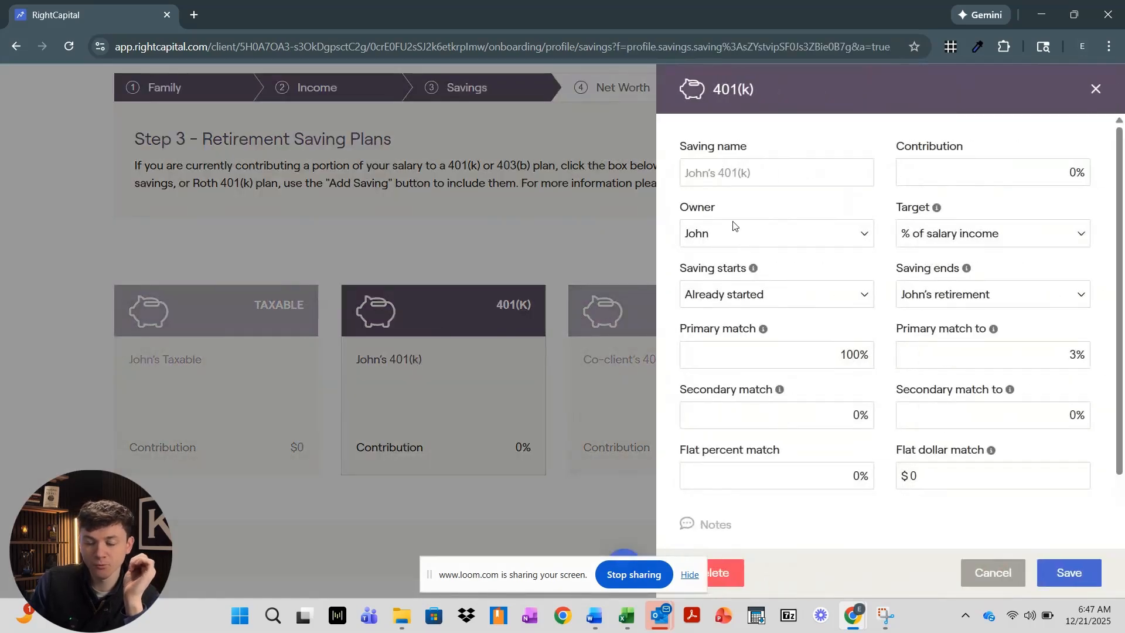
{"action": "left_click", "coordinate": [741, 173]}
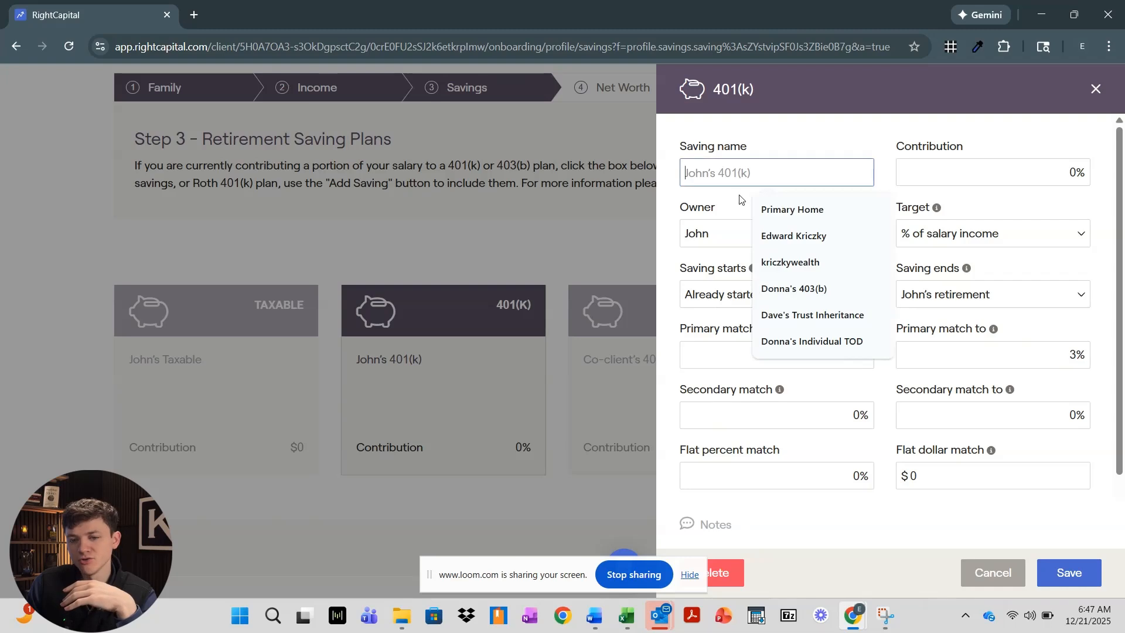
{"action": "left_click", "coordinate": [762, 135]}
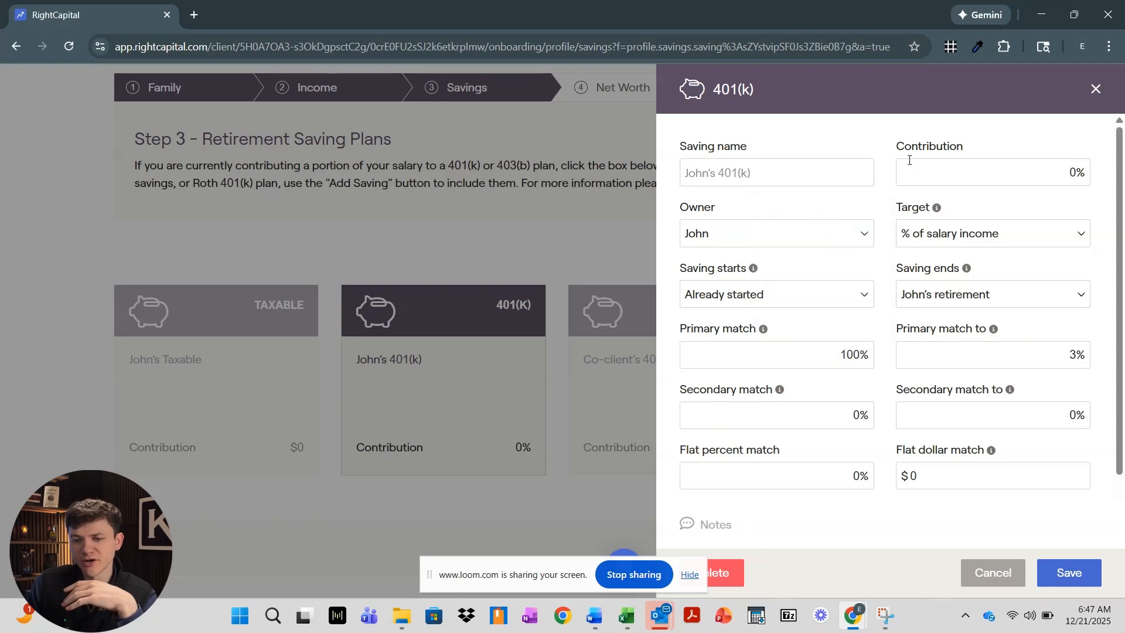
{"action": "left_click", "coordinate": [1072, 173]}
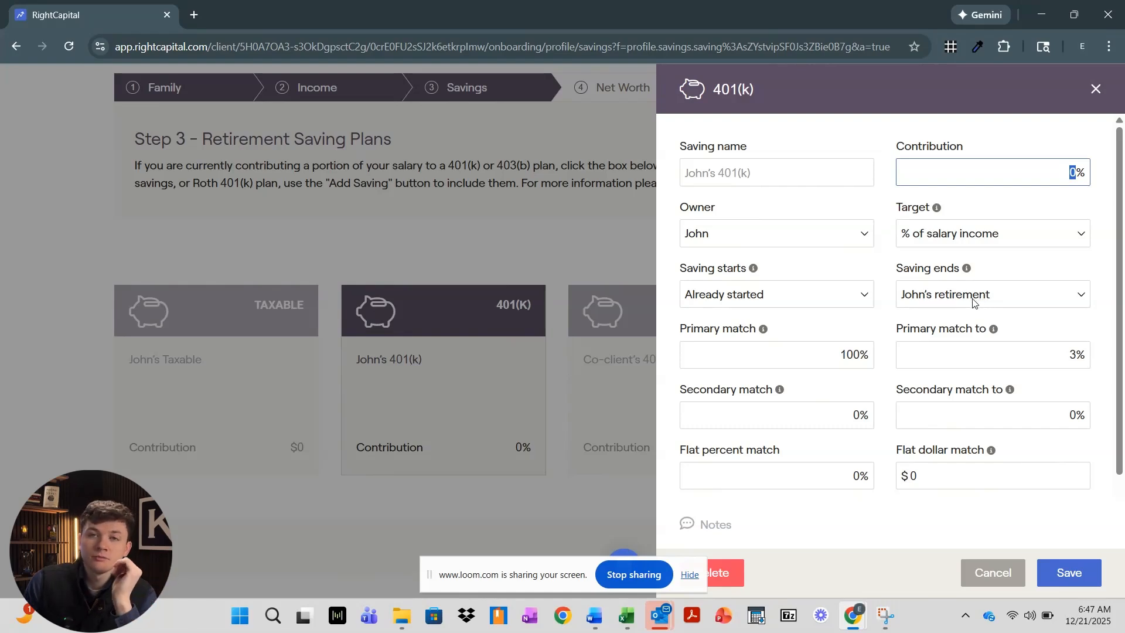
{"action": "left_click", "coordinate": [922, 241]}
{"action": "left_click", "coordinate": [931, 295]}
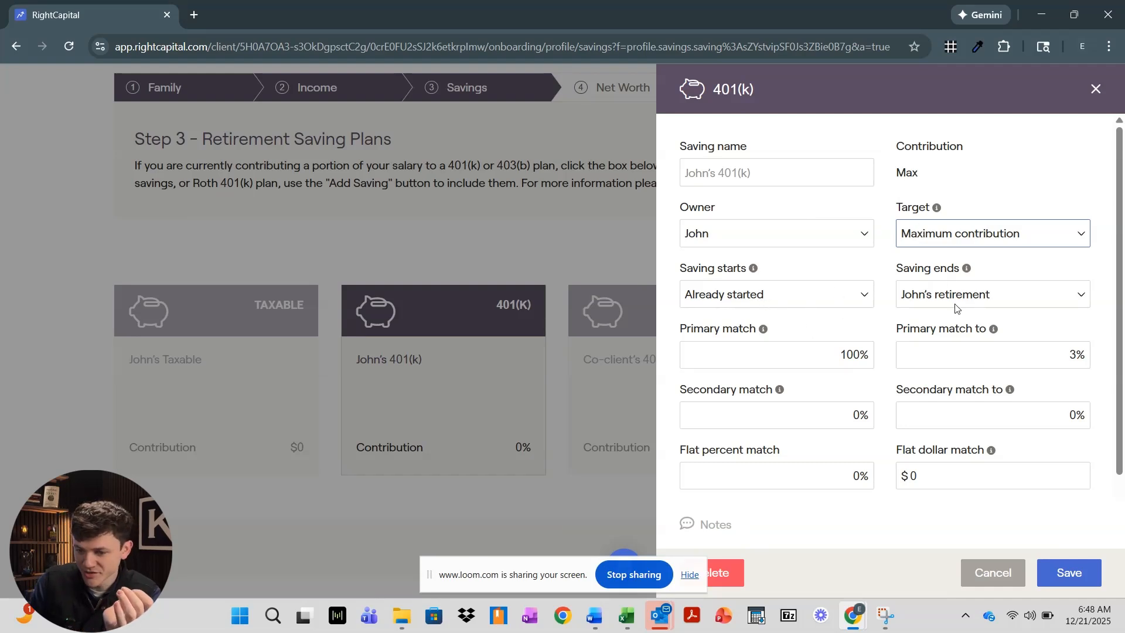
{"action": "mouse_move", "coordinate": [763, 329]}
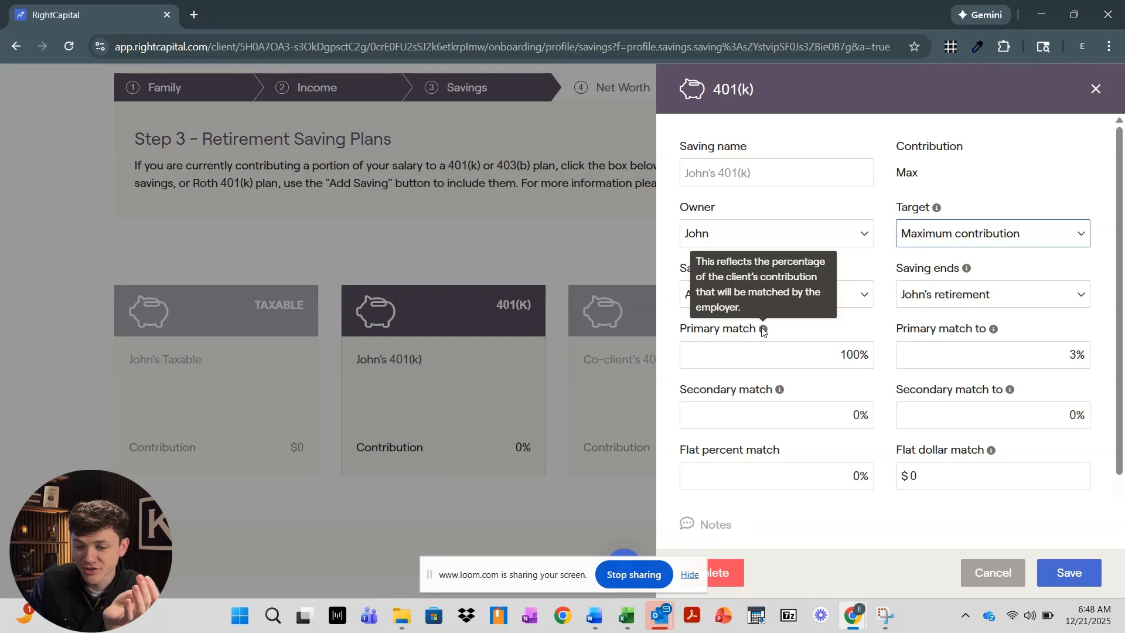
{"action": "left_click", "coordinate": [791, 347]}
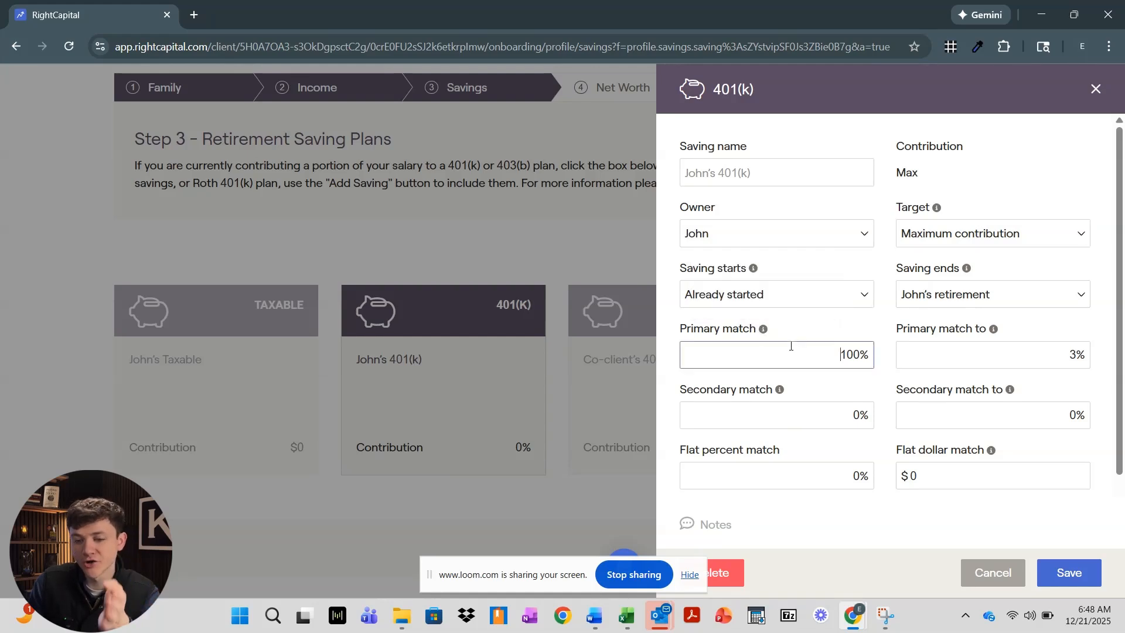
{"action": "double_click", "coordinate": [1083, 355]}
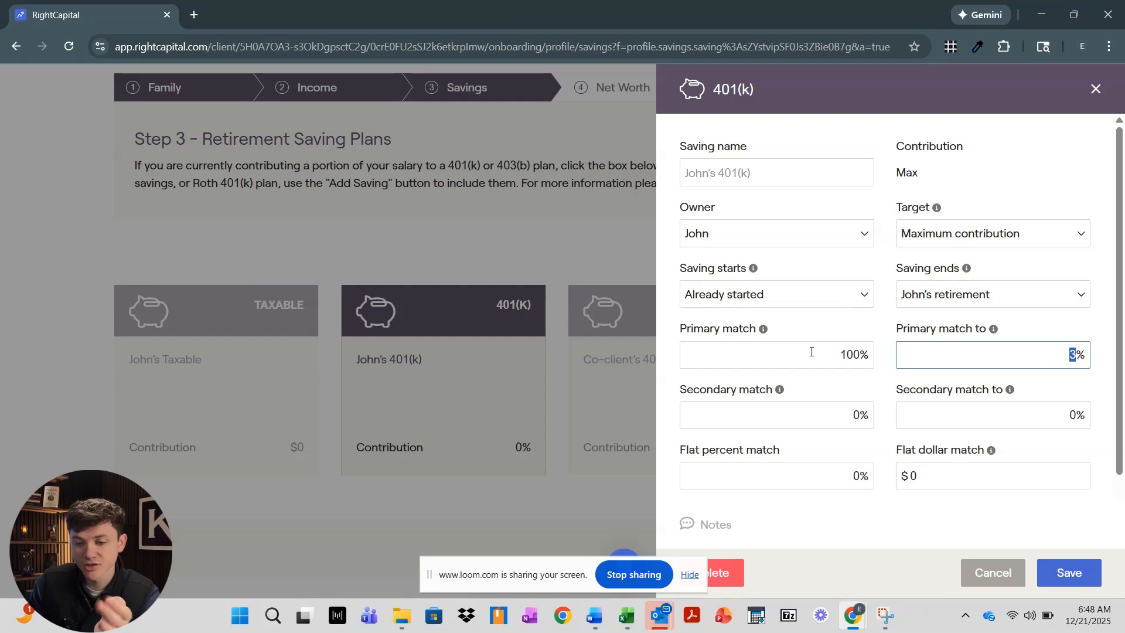
{"action": "double_click", "coordinate": [866, 345]}
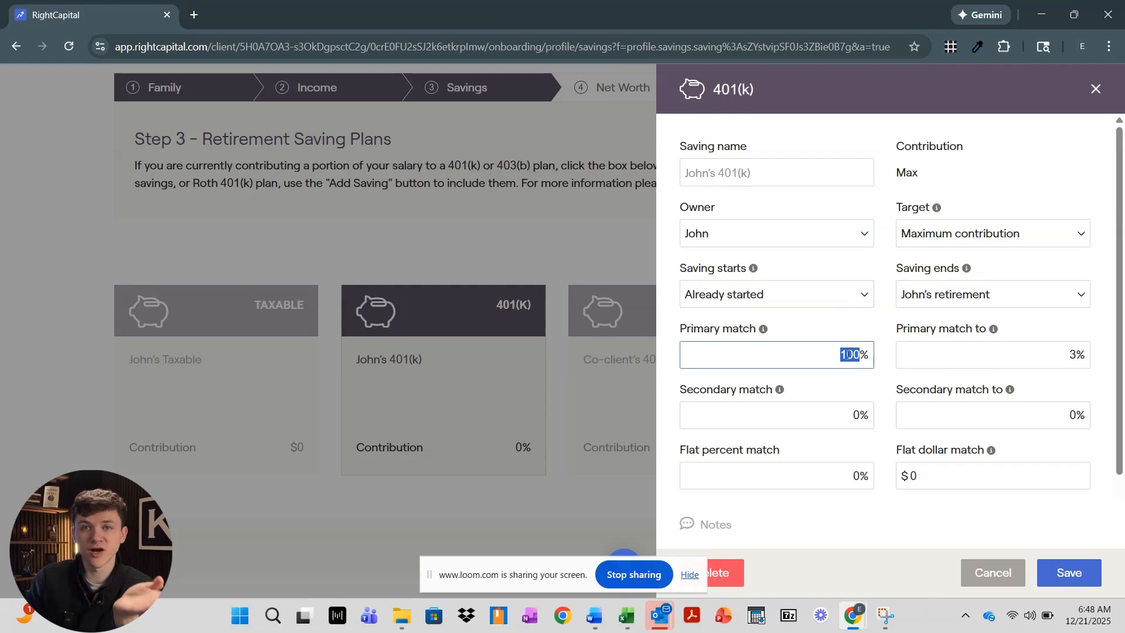
{"action": "left_click", "coordinate": [842, 355]}
{"action": "left_click_drag", "start_coordinate": [842, 355], "coordinate": [868, 352]}
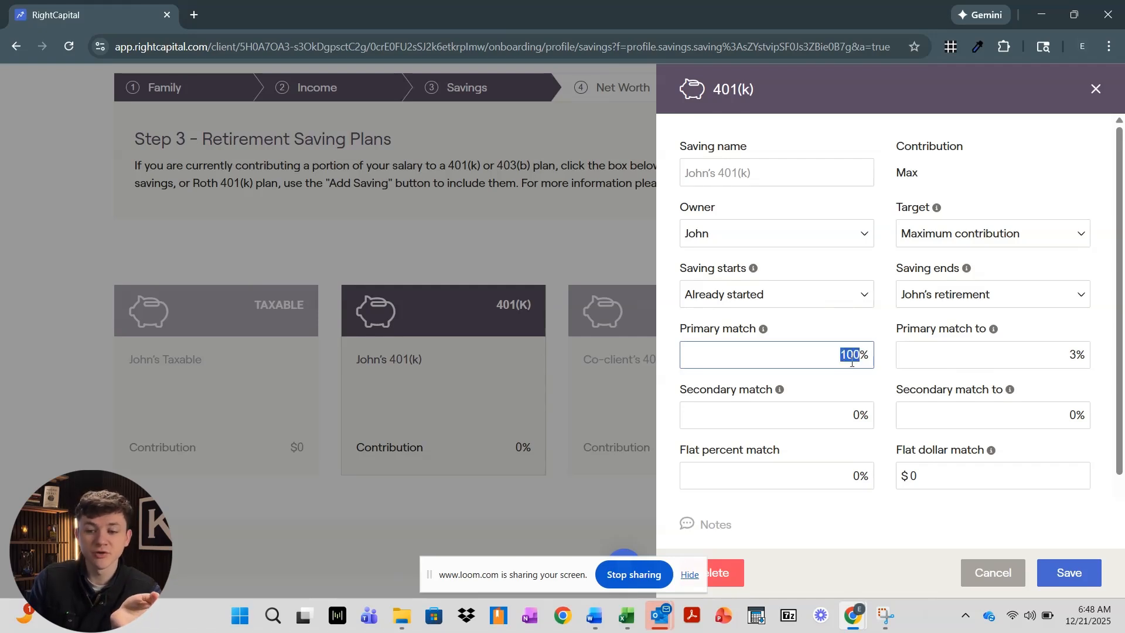
{"action": "left_click_drag", "start_coordinate": [1006, 351], "coordinate": [1118, 353]}
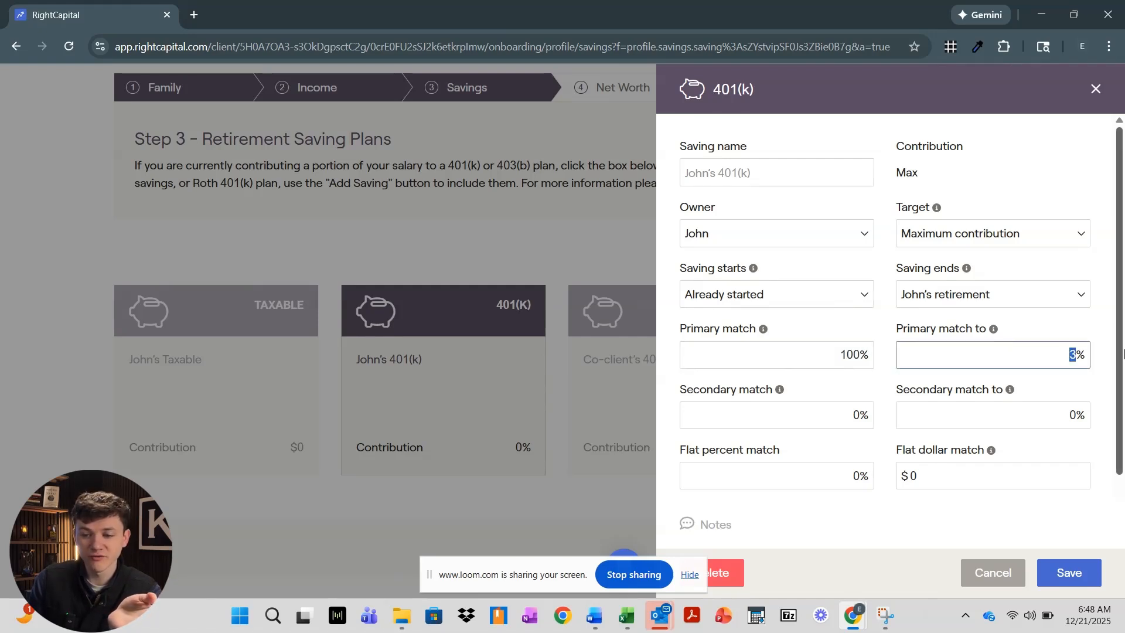
{"action": "mouse_move", "coordinate": [994, 330]}
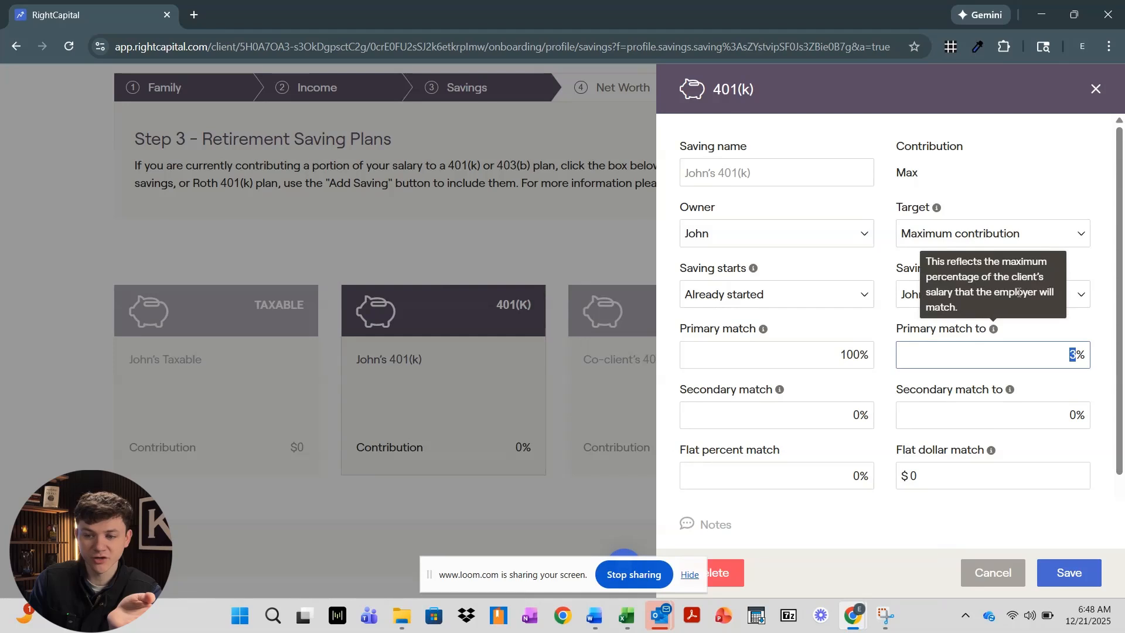
{"action": "left_click", "coordinate": [831, 355]}
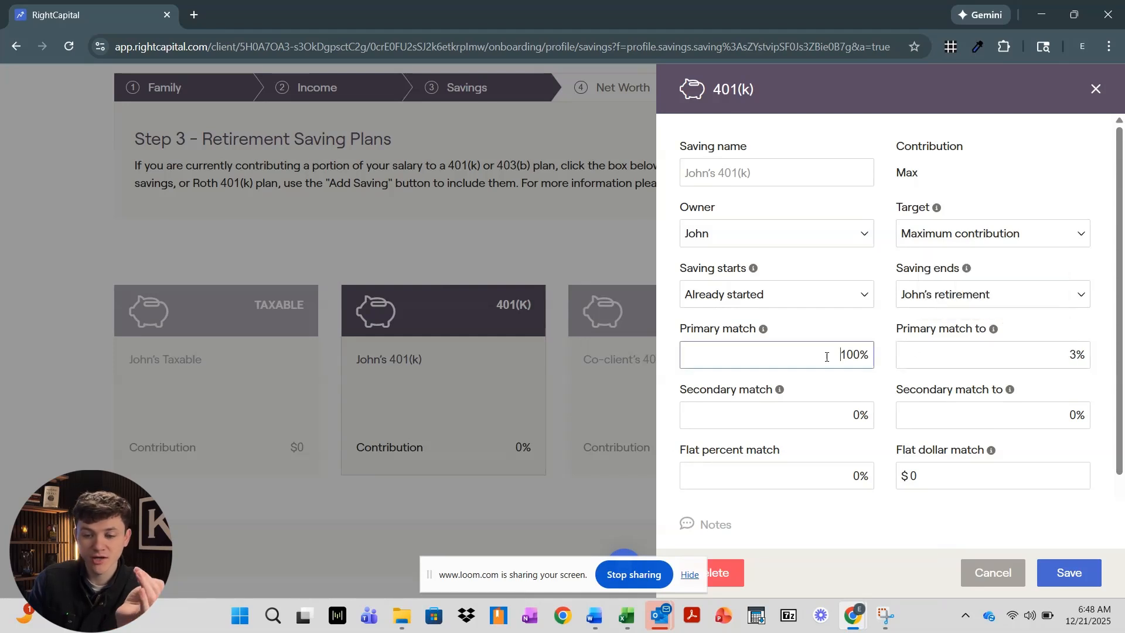
{"action": "left_click_drag", "start_coordinate": [834, 357], "coordinate": [861, 356]}
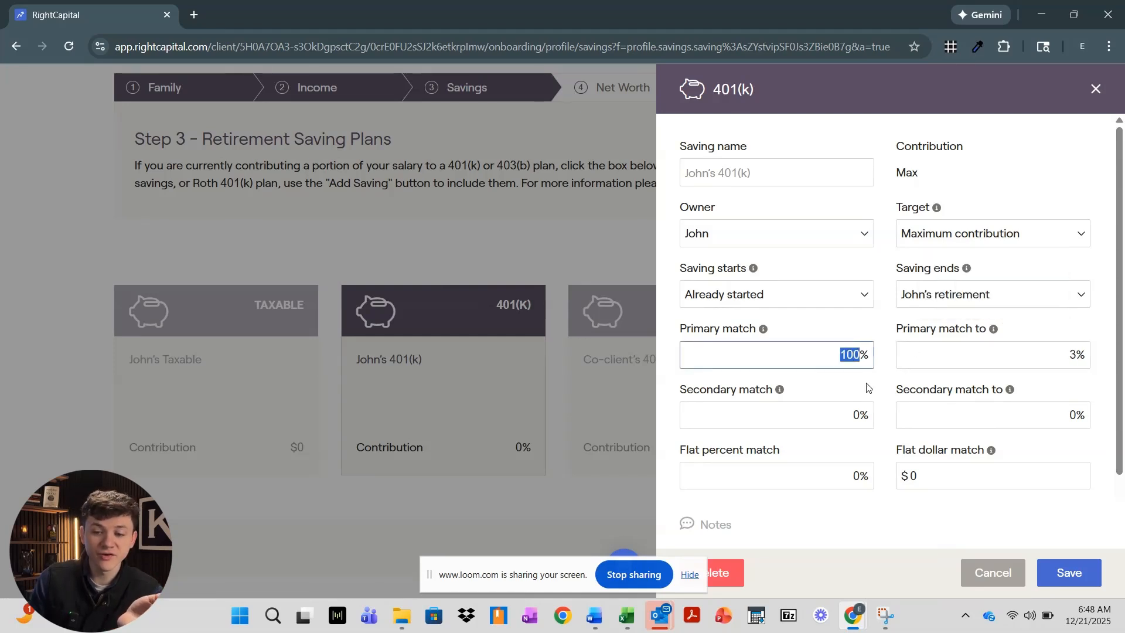
{"action": "left_click_drag", "start_coordinate": [1055, 355], "coordinate": [1084, 353]}
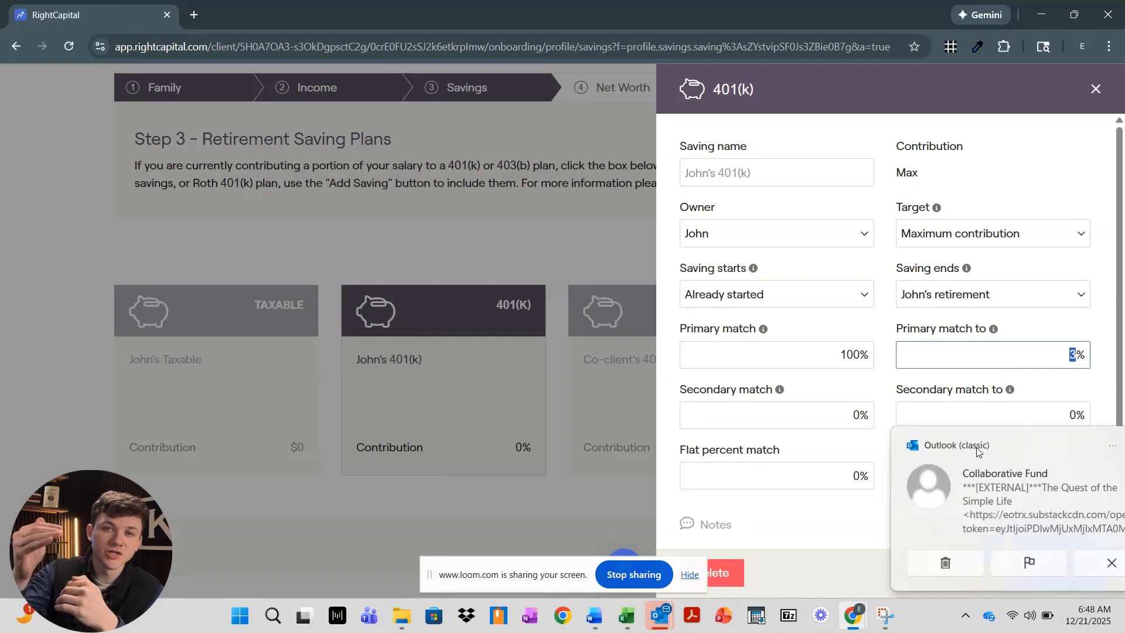
{"action": "left_click", "coordinate": [902, 567]}
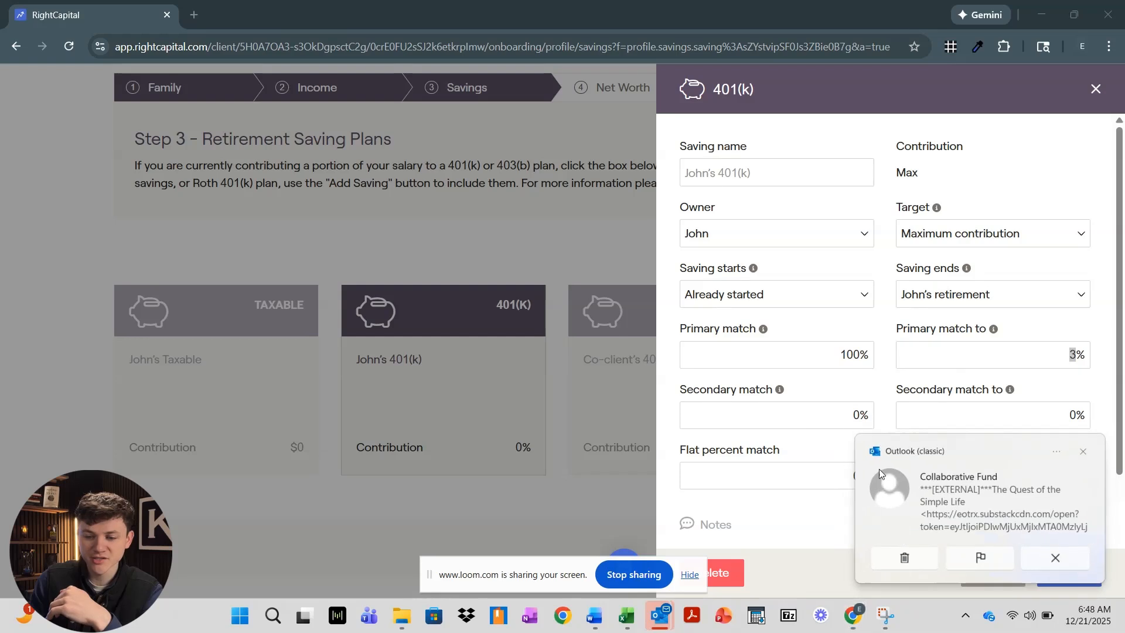
{"action": "left_click_drag", "start_coordinate": [835, 350], "coordinate": [863, 354]}
{"action": "left_click", "coordinate": [1060, 351]}
{"action": "left_click_drag", "start_coordinate": [1060, 350], "coordinate": [1099, 379]}
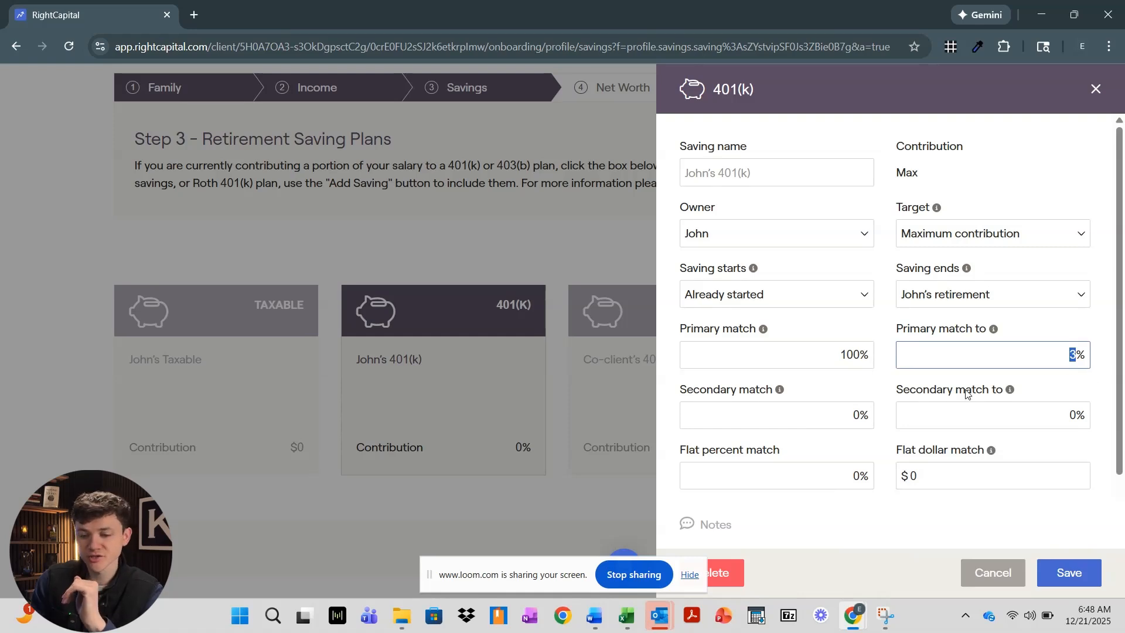
Review John's 401(k) match: 100% primary match up to 3% and flat percent match
{"action": "scroll", "coordinate": [943, 387], "scroll_direction": "down", "scroll_amount": 2}
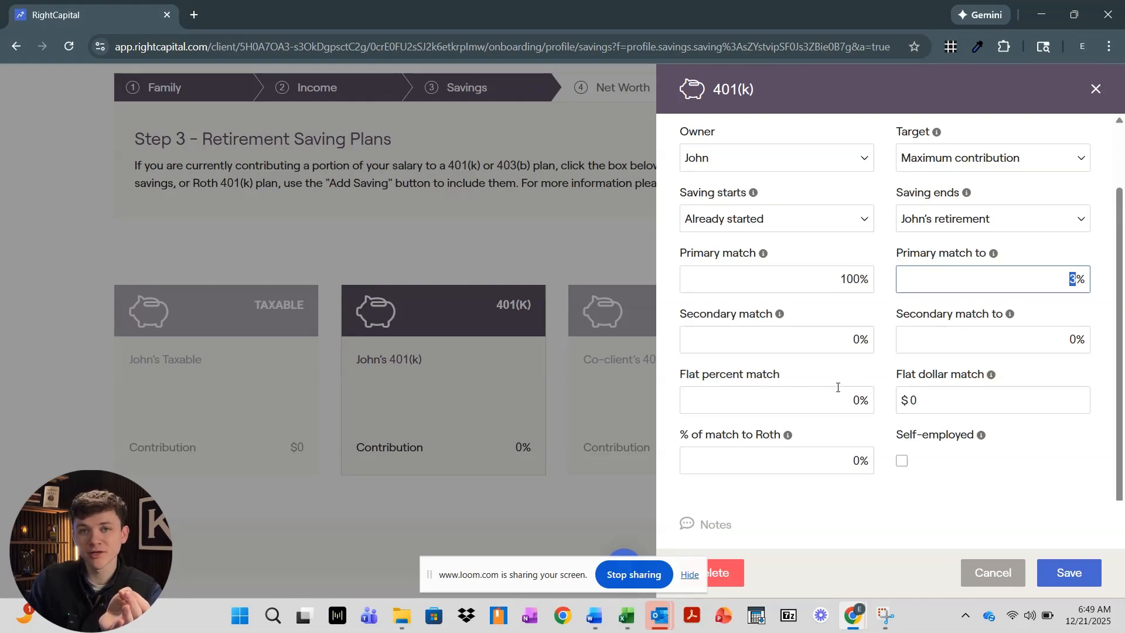
{"action": "left_click", "coordinate": [868, 289]}
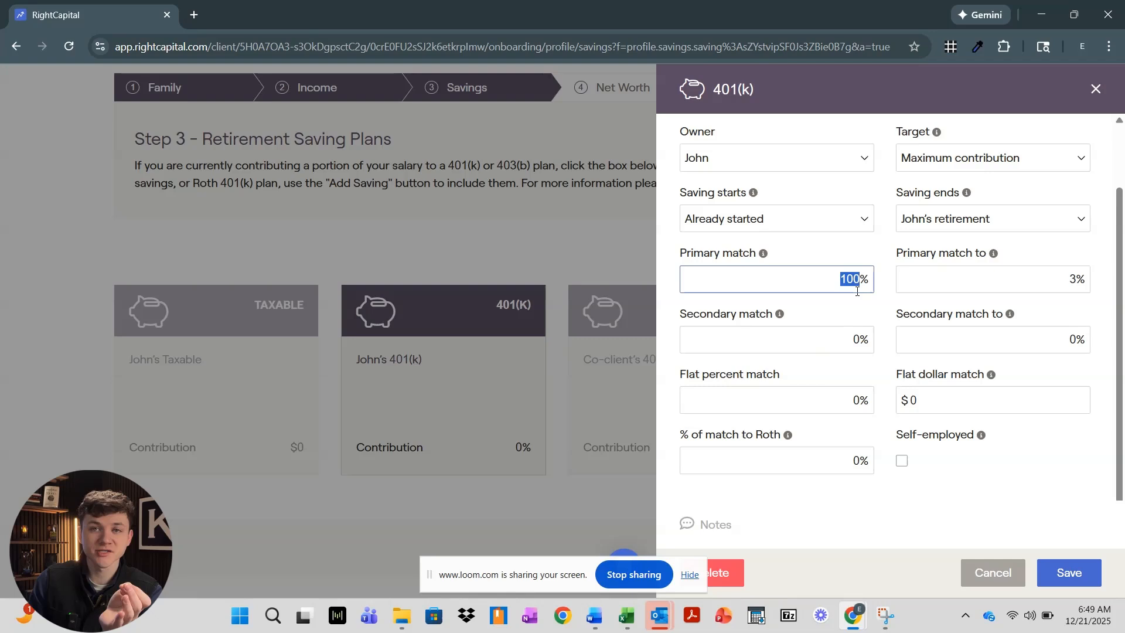
{"action": "left_click", "coordinate": [856, 398]}
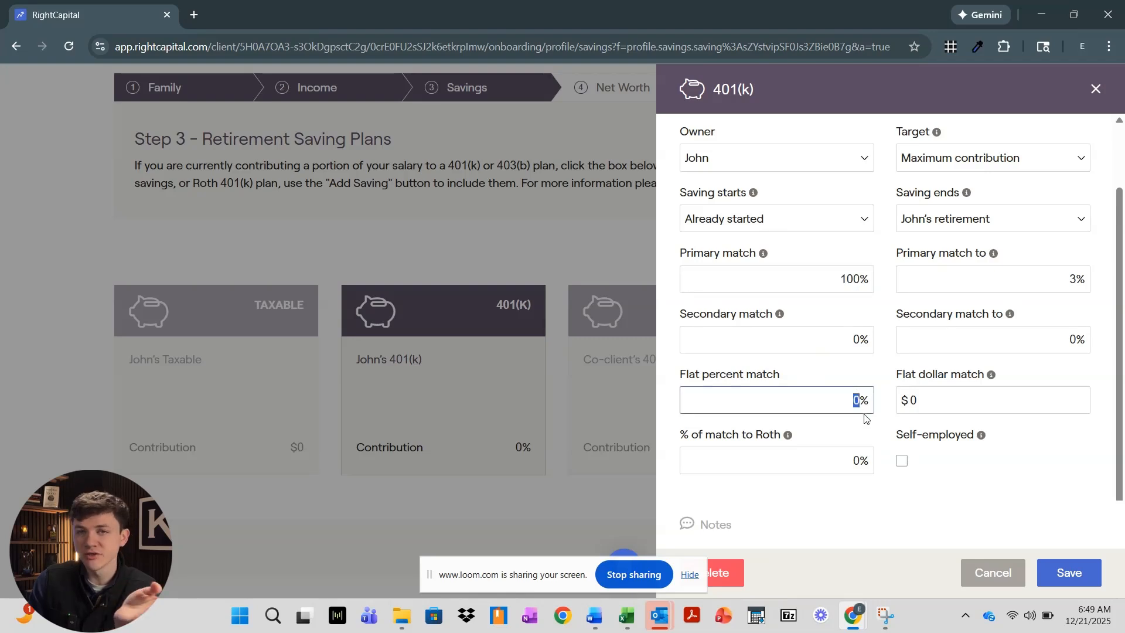
{"action": "left_click_drag", "start_coordinate": [835, 278], "coordinate": [867, 284]}
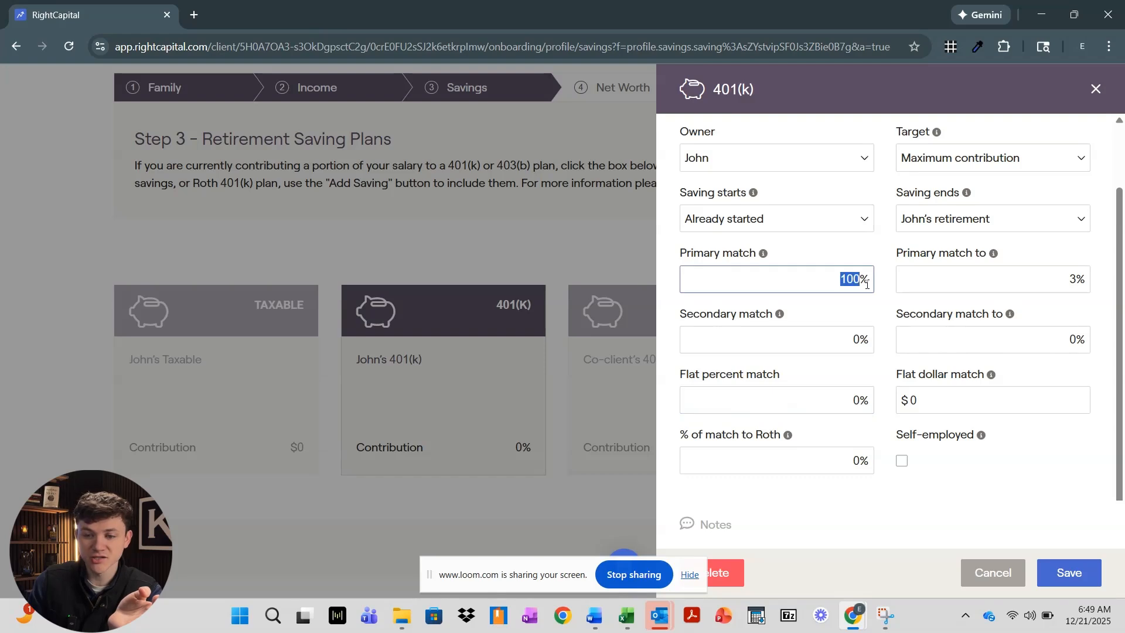
{"action": "left_click", "coordinate": [985, 281]}
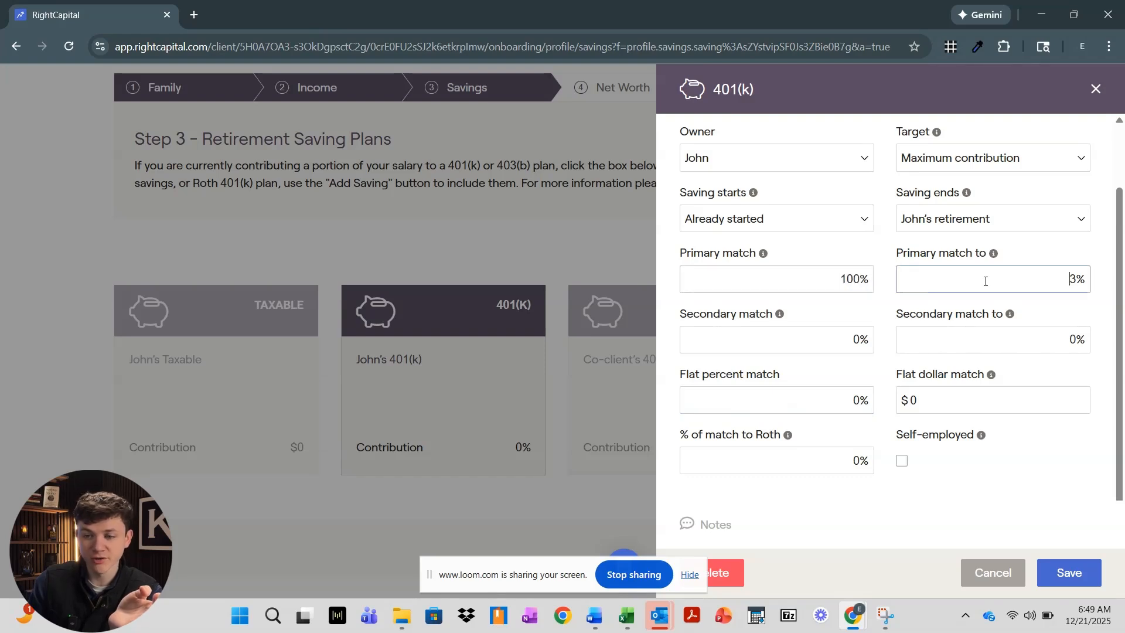
{"action": "double_click", "coordinate": [1073, 279]}
{"action": "left_click", "coordinate": [842, 402]}
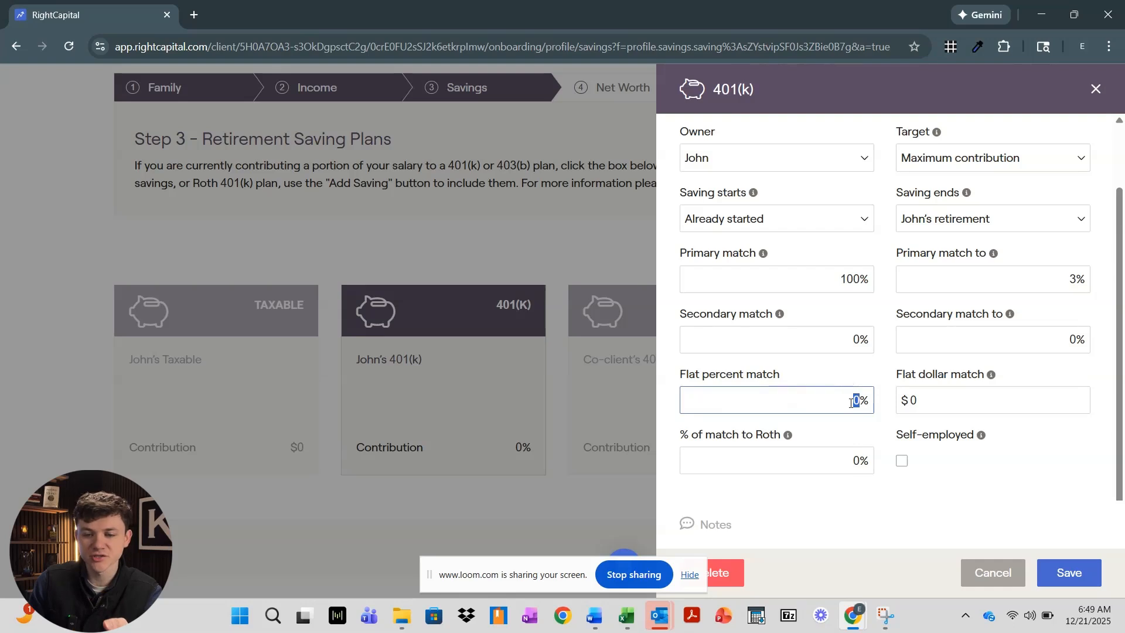
{"action": "left_click", "coordinate": [853, 436]}
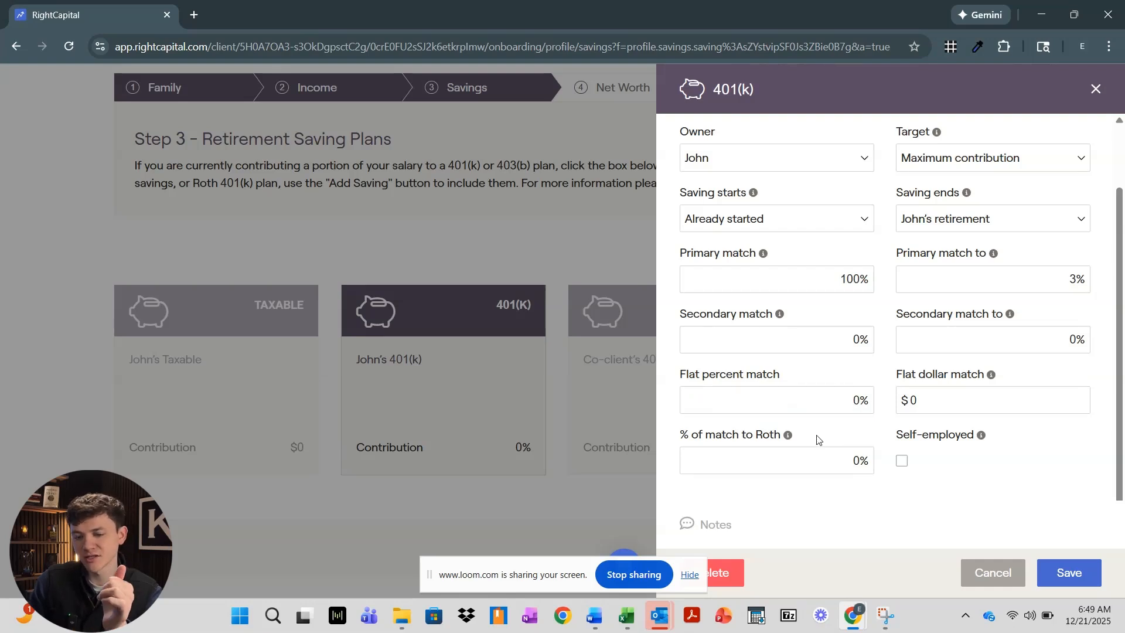
Leave % of match to Roth at 0 and save the 401(k) with Max contribution
{"action": "mouse_move", "coordinate": [794, 429]}
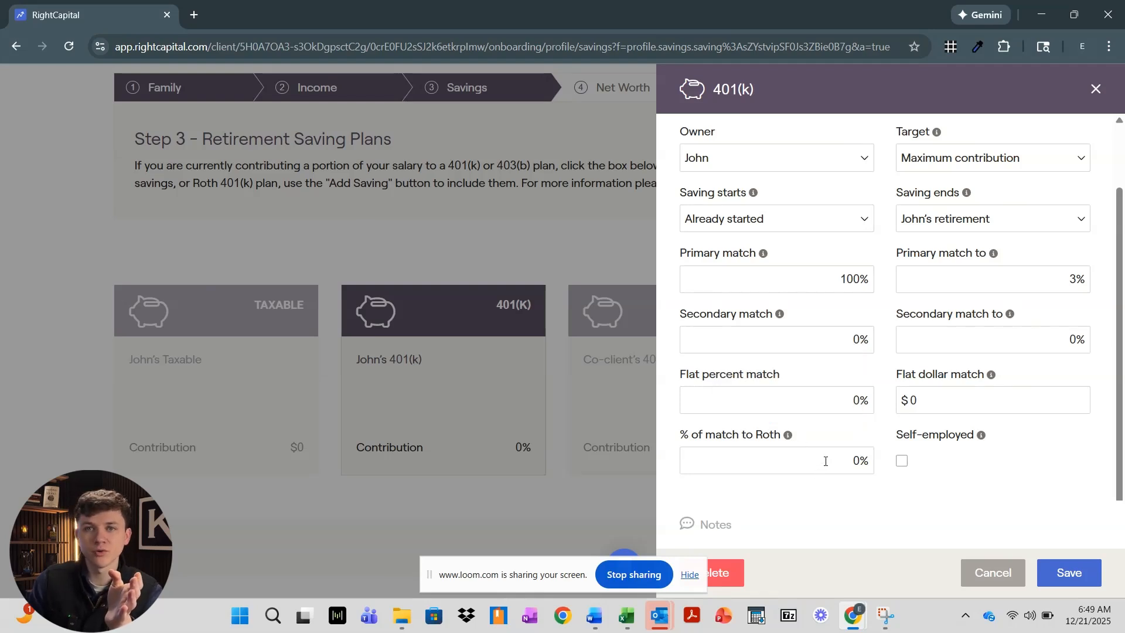
{"action": "left_click", "coordinate": [826, 461]}
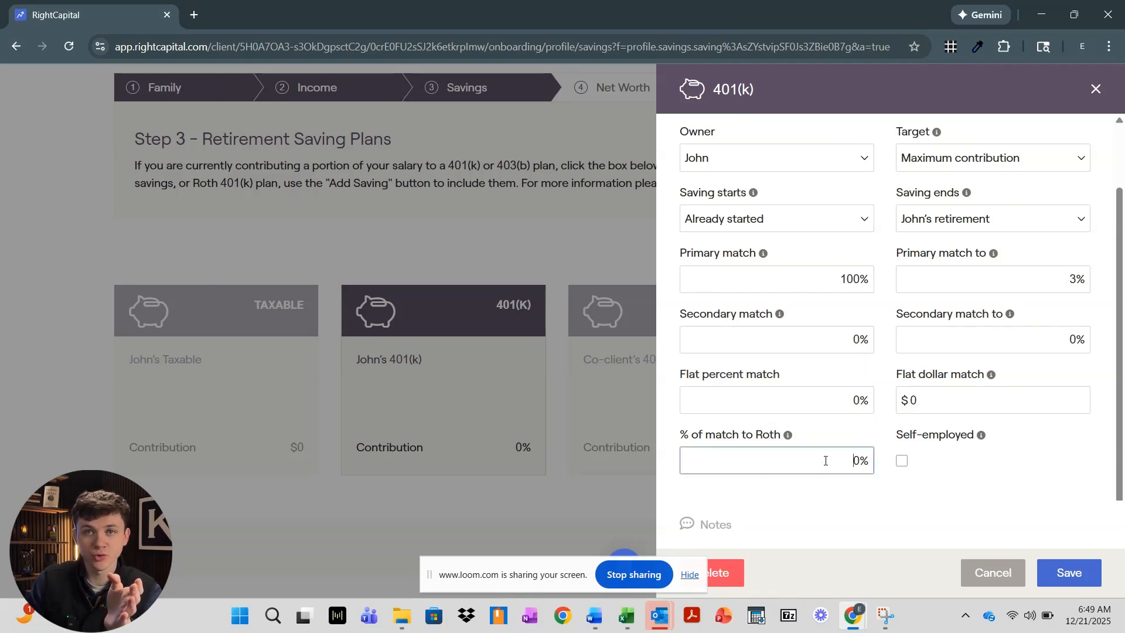
{"action": "left_click_drag", "start_coordinate": [826, 461], "coordinate": [878, 466]}
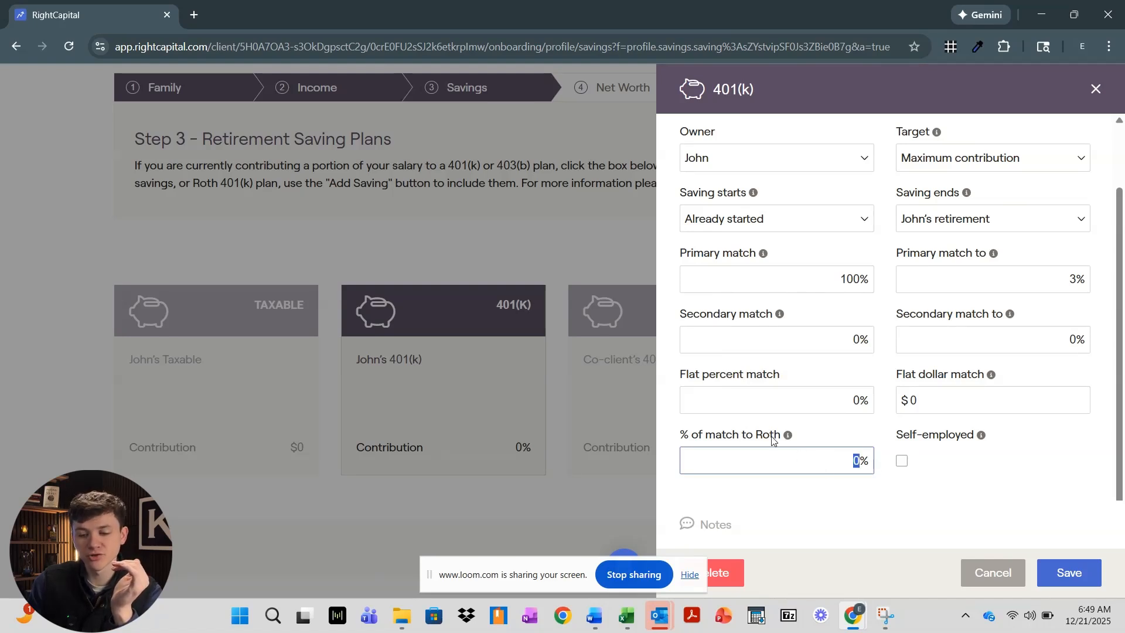
{"action": "left_click", "coordinate": [944, 480]}
{"action": "mouse_move", "coordinate": [983, 437]}
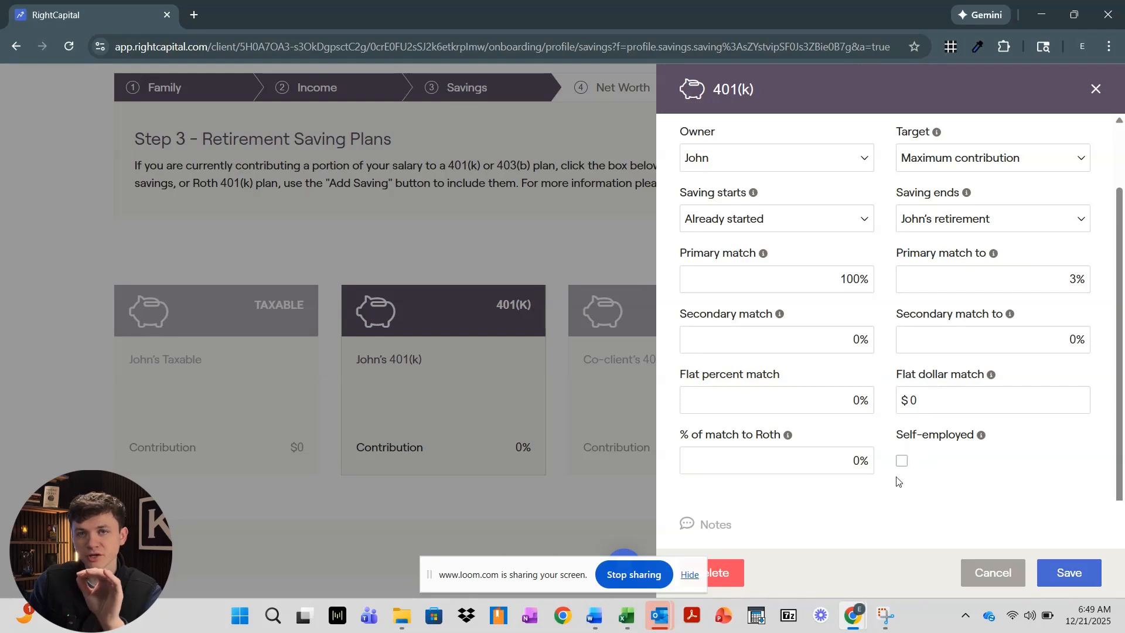
{"action": "left_click", "coordinate": [1068, 573]}
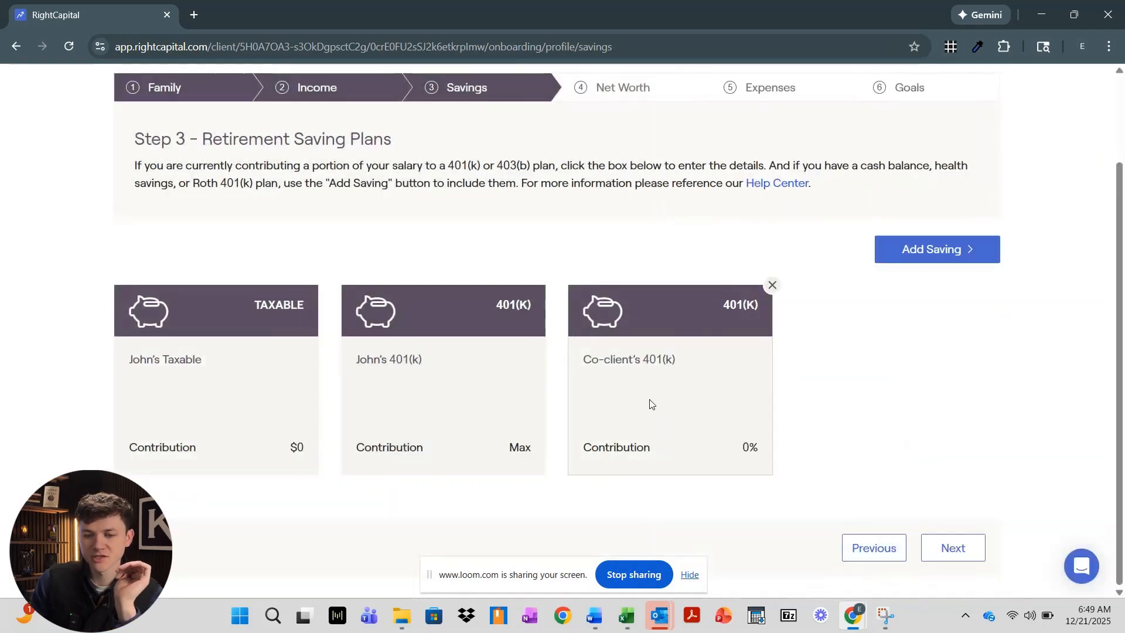
Open and cancel the Co-client's 401(k), then open John's Taxable saving for editing
{"action": "left_click", "coordinate": [650, 405]}
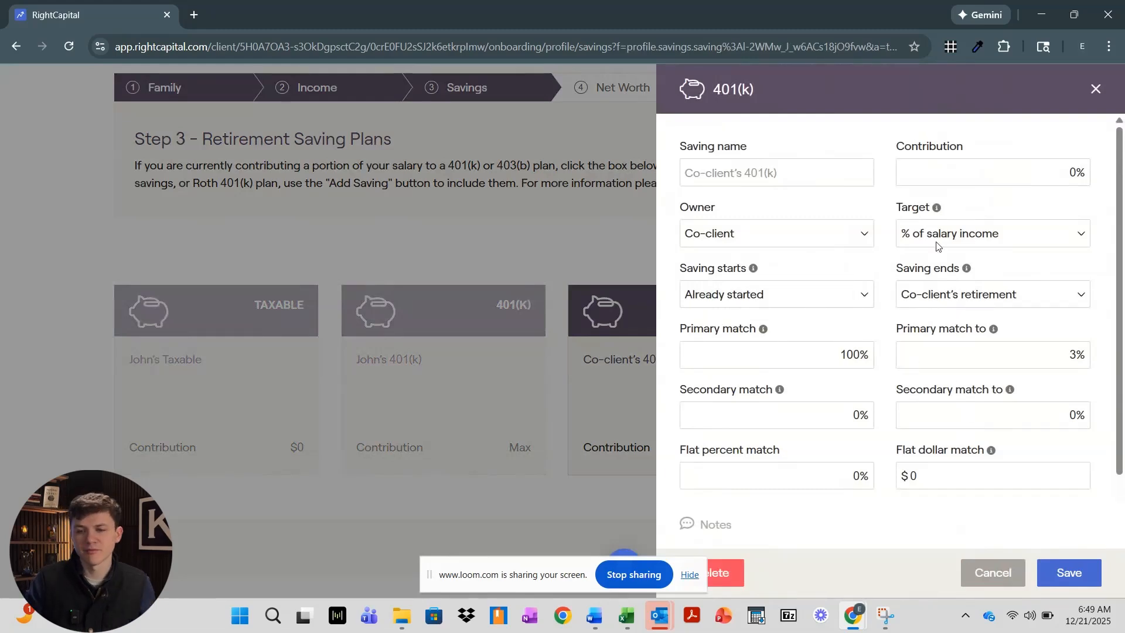
{"action": "left_click", "coordinate": [997, 570]}
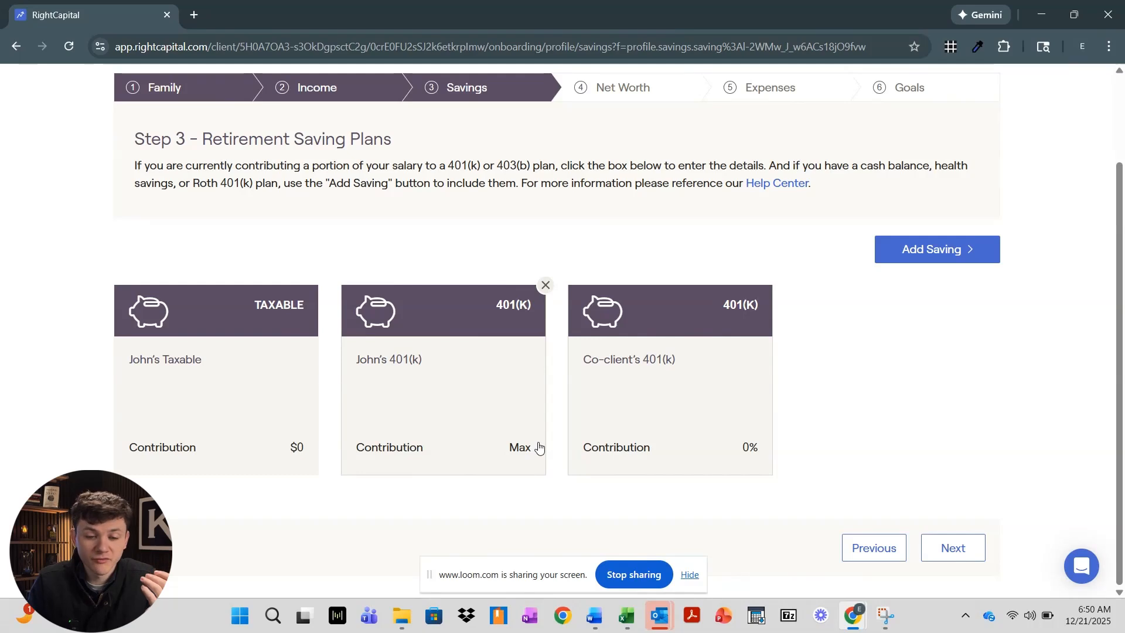
{"action": "left_click", "coordinate": [221, 397]}
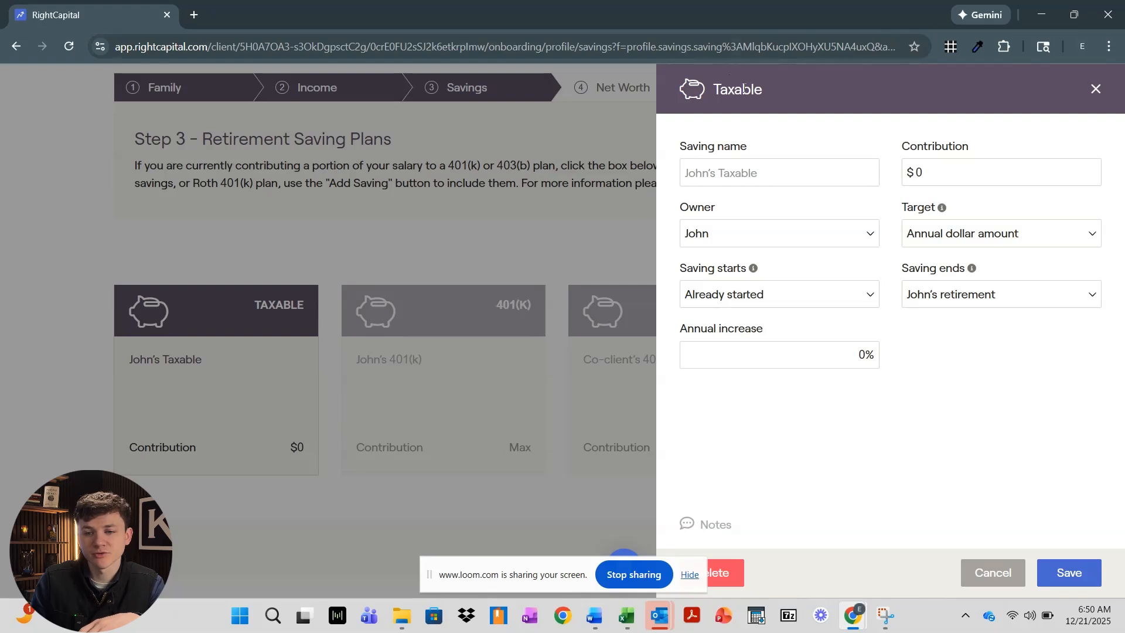
Keep the taxable saving's client owner and Annual dollar amount target, cancel, and list addable saving types
{"action": "left_click", "coordinate": [861, 240]}
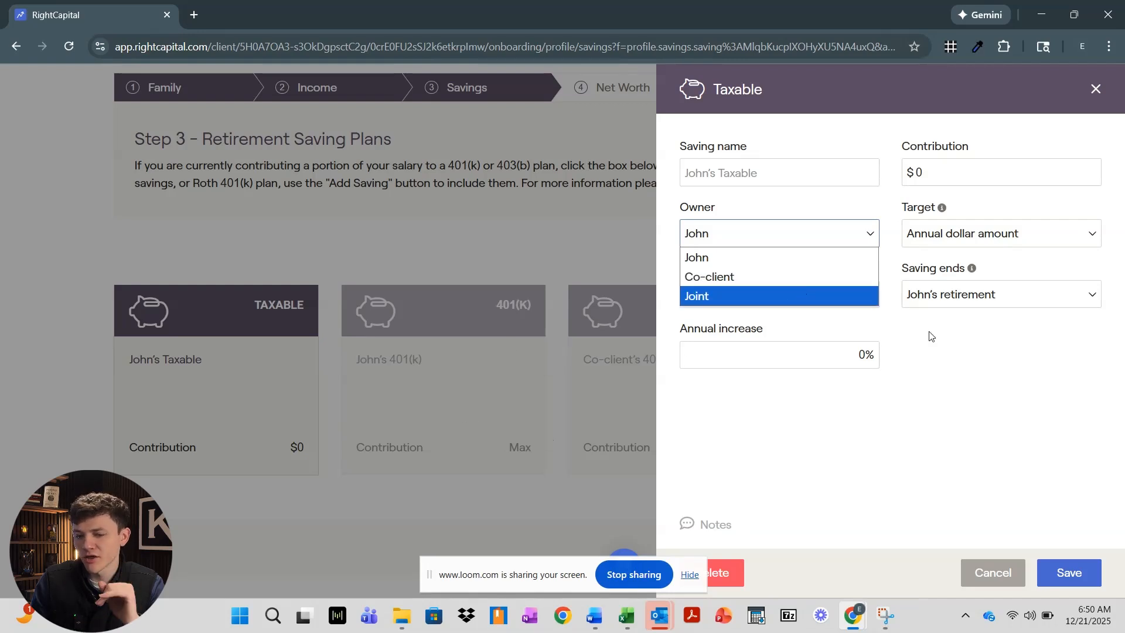
{"action": "left_click", "coordinate": [898, 315]}
{"action": "left_click", "coordinate": [945, 239]}
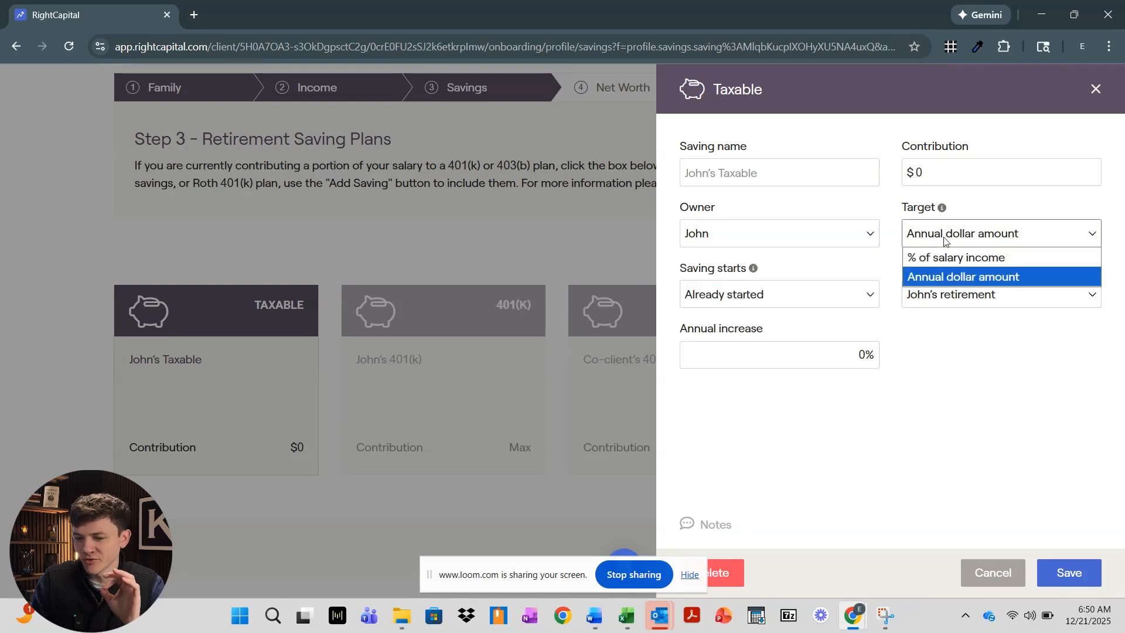
{"action": "left_click", "coordinate": [945, 239]}
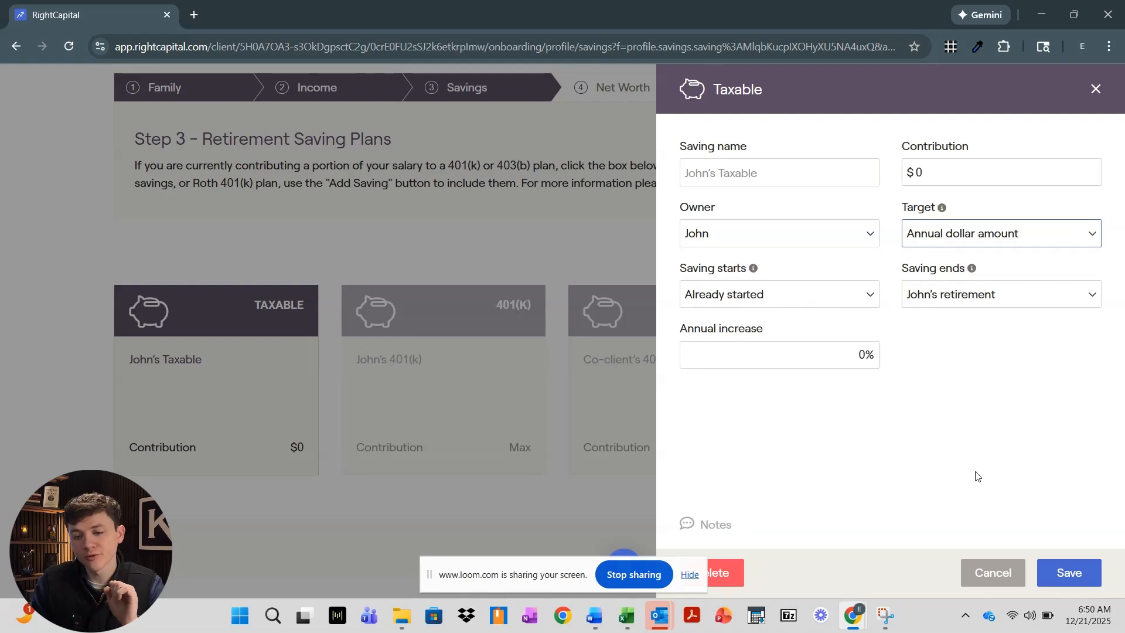
{"action": "left_click", "coordinate": [988, 572]}
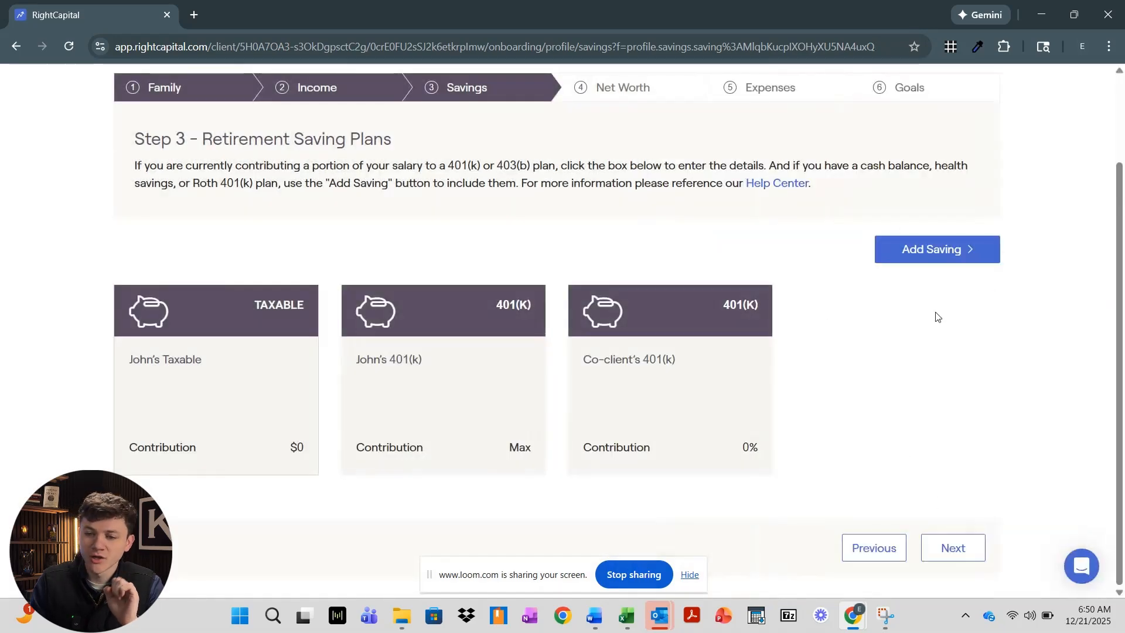
{"action": "left_click", "coordinate": [960, 254]}
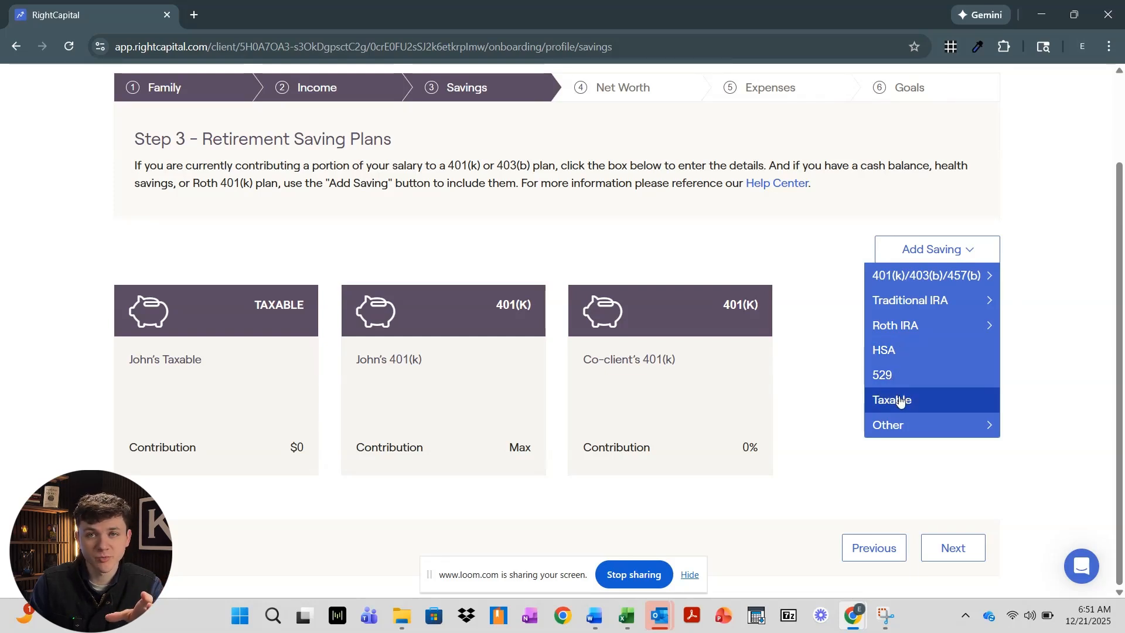
Dismiss a stray context menu and bring up the Add Saving account-type dropdown
{"action": "mouse_move", "coordinate": [891, 428]}
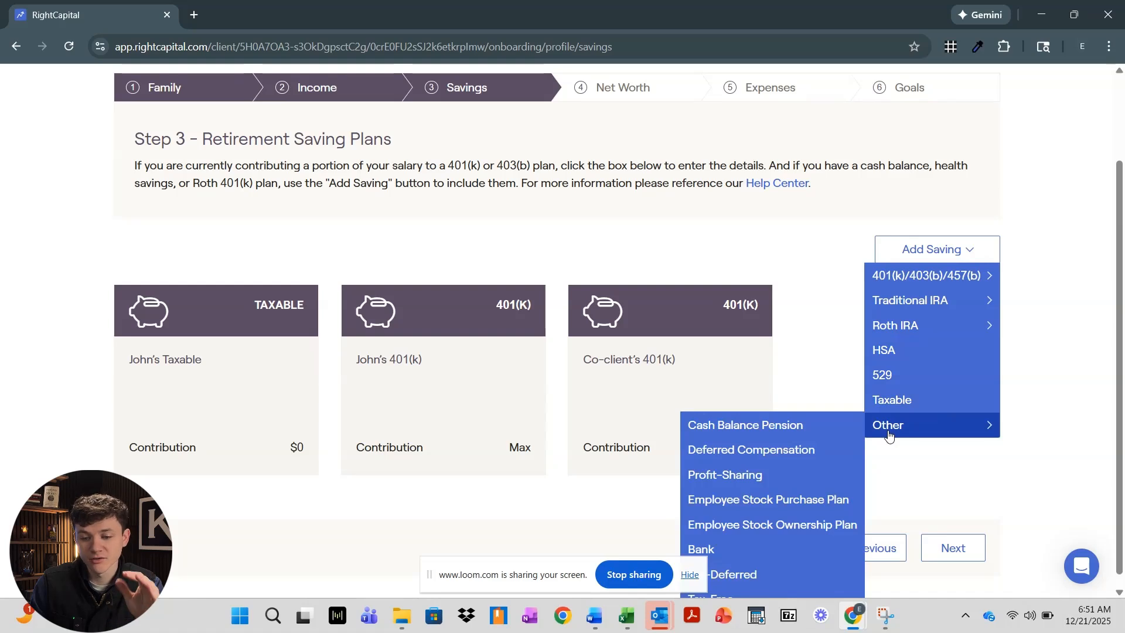
{"action": "scroll", "coordinate": [890, 431], "scroll_direction": "down", "scroll_amount": 1}
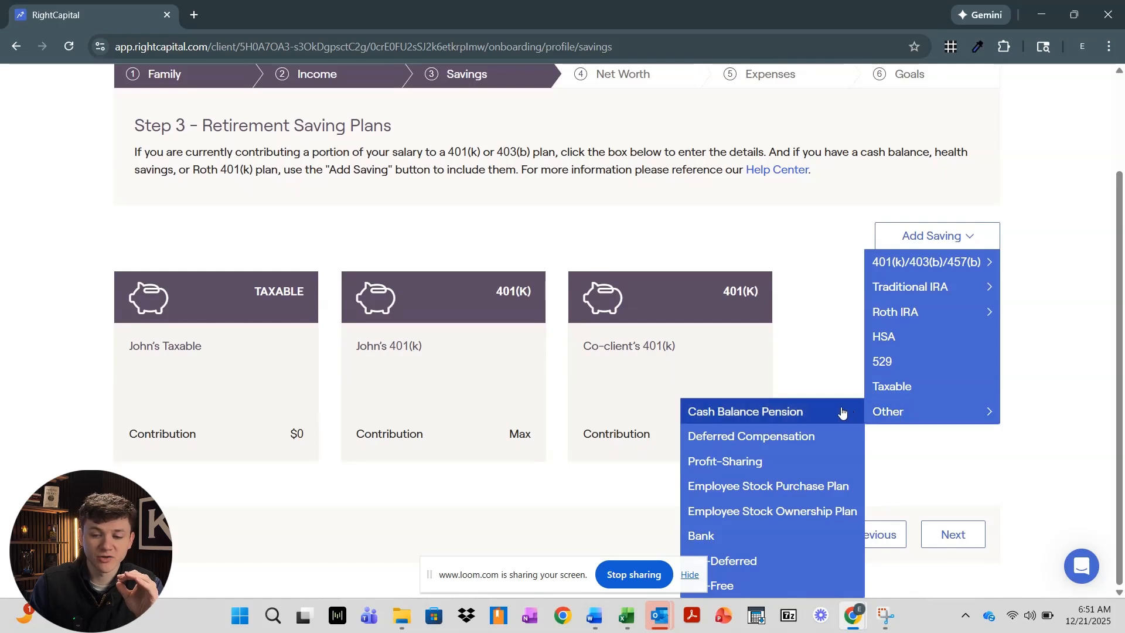
{"action": "right_click", "coordinate": [842, 410]}
{"action": "left_click", "coordinate": [892, 441]}
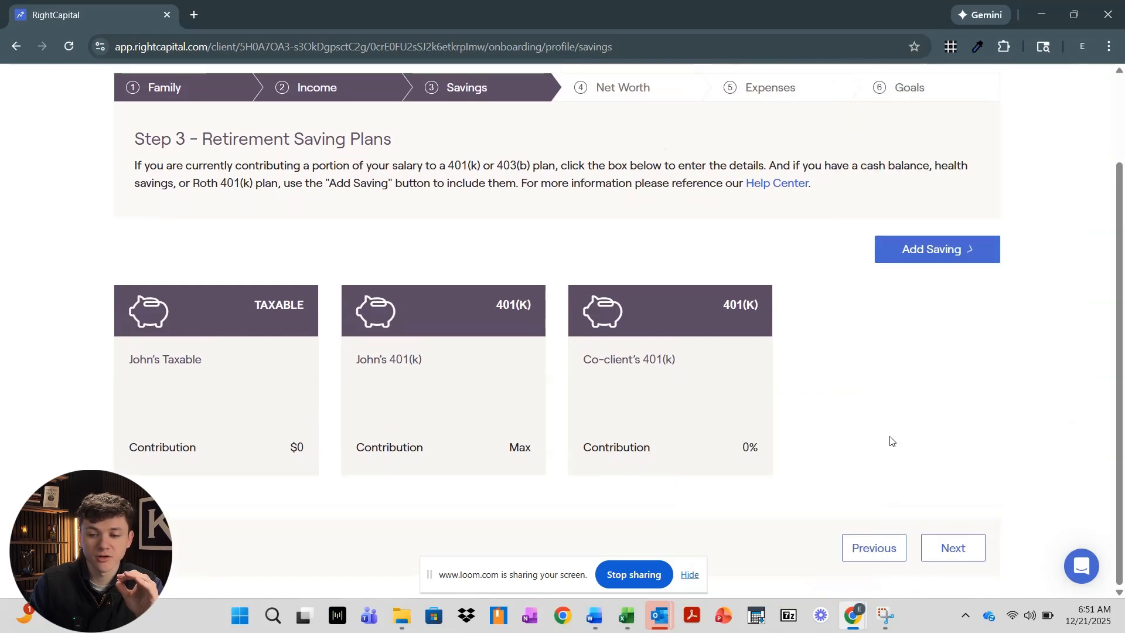
{"action": "left_click", "coordinate": [909, 249]}
{"action": "mouse_move", "coordinate": [888, 427]}
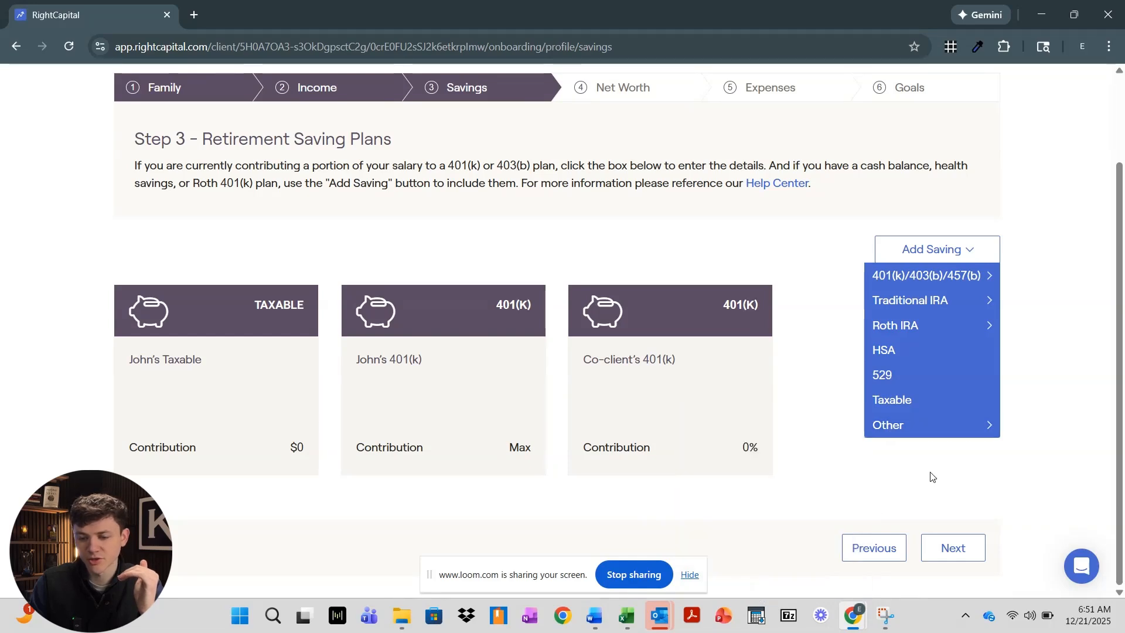
Add a Roth IRA saving for John from the Add Saving menu's Roth IRA submenu
{"action": "mouse_move", "coordinate": [891, 326]}
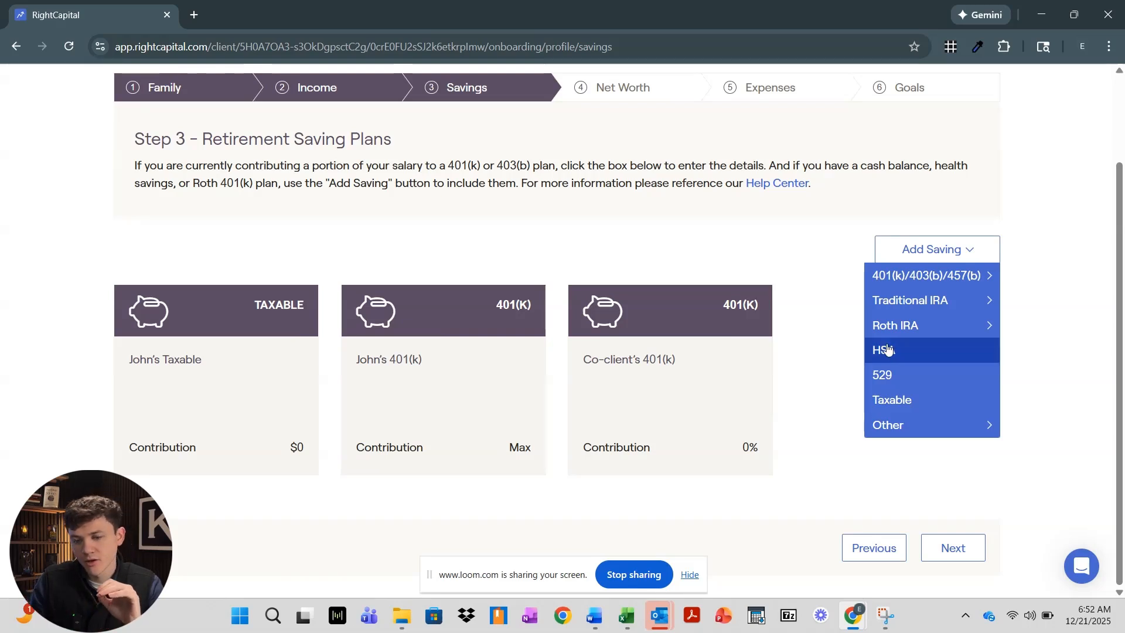
{"action": "mouse_move", "coordinate": [920, 309]}
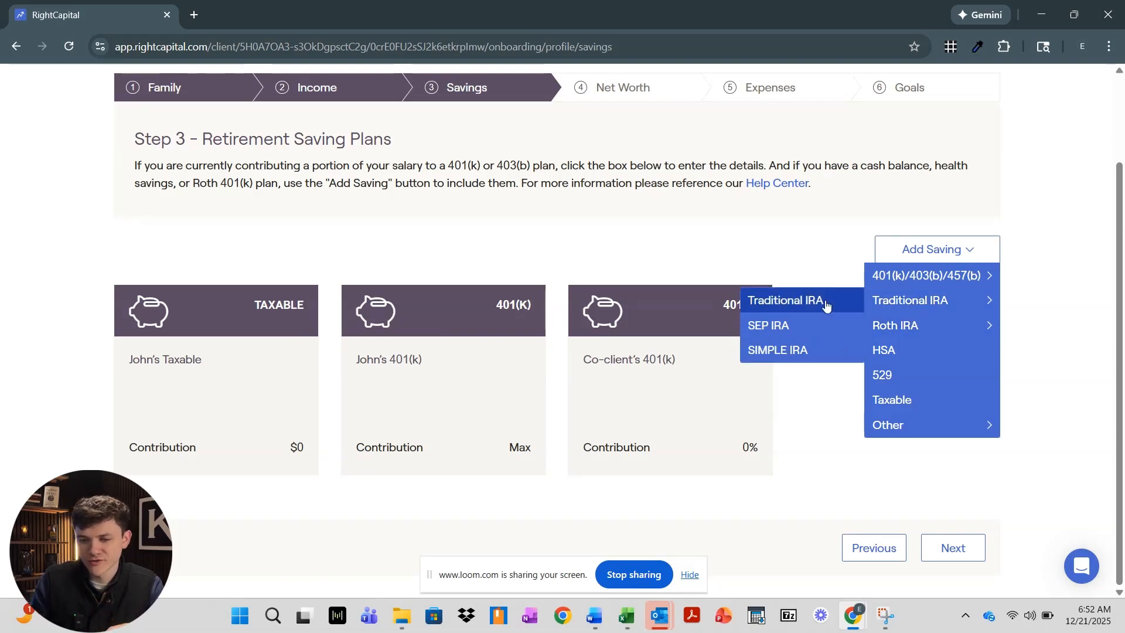
{"action": "mouse_move", "coordinate": [876, 324]}
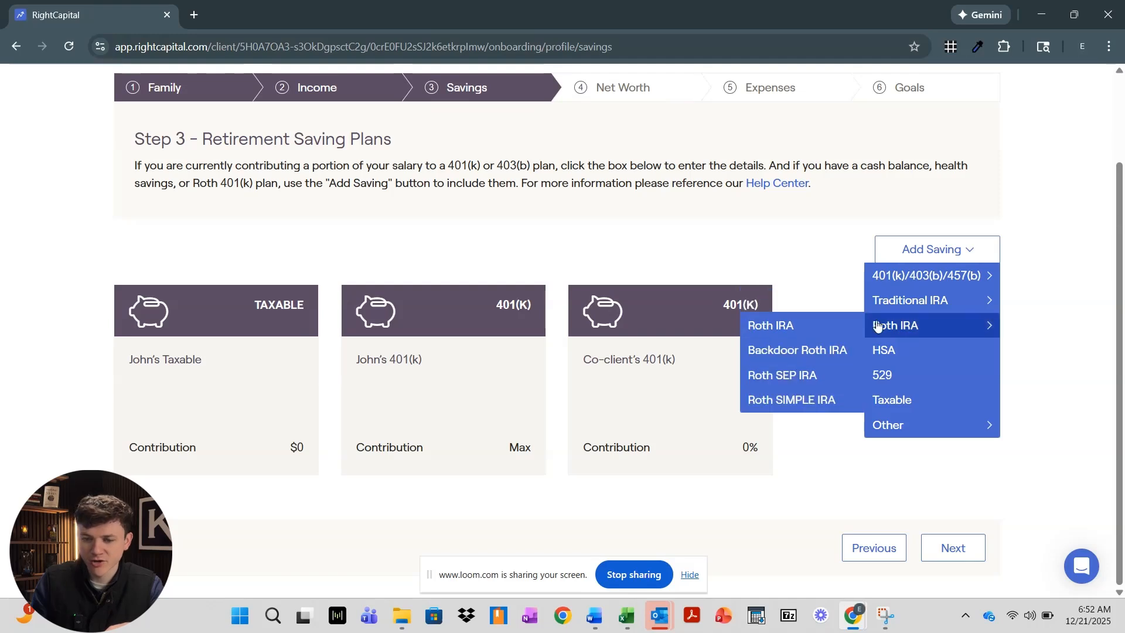
{"action": "left_click", "coordinate": [826, 337]}
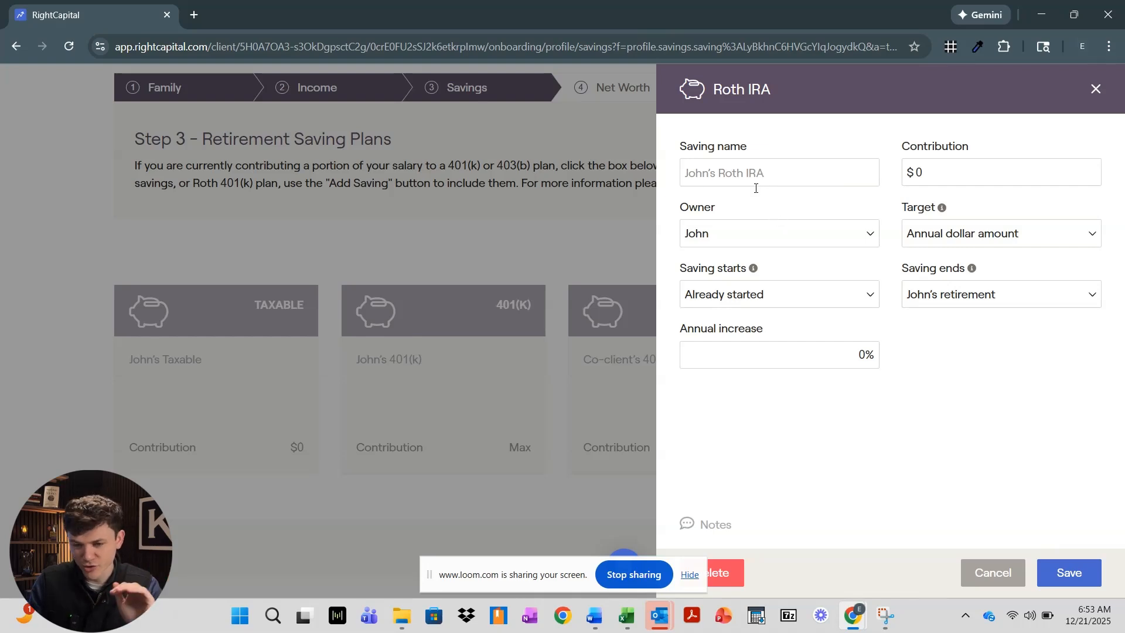
{"action": "left_click", "coordinate": [775, 236]}
{"action": "left_click", "coordinate": [780, 242]}
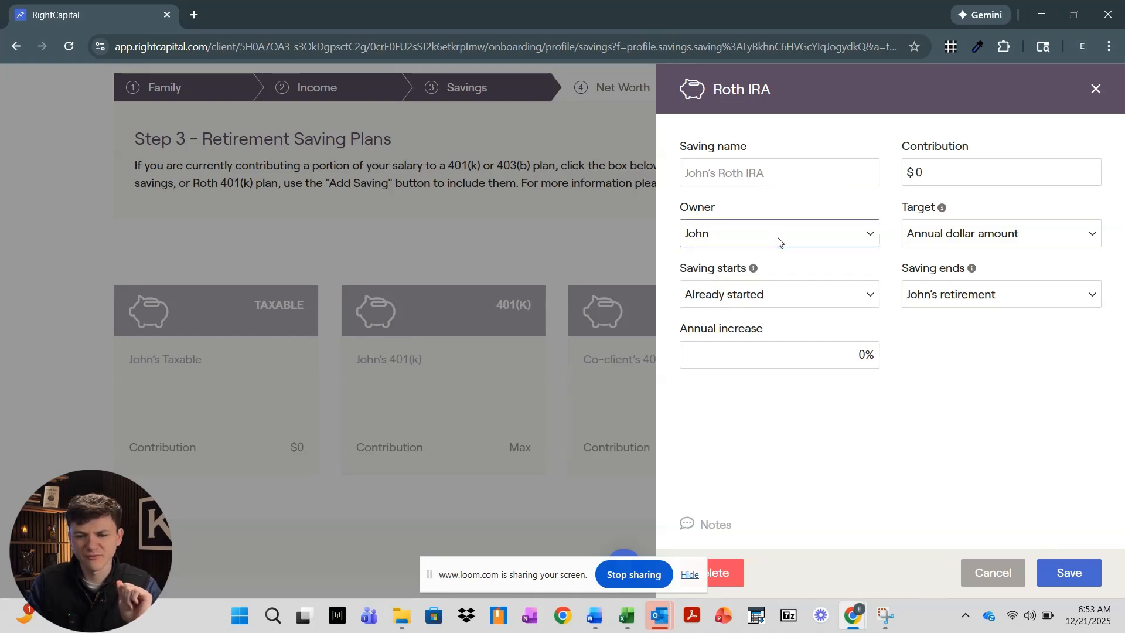
{"action": "left_click", "coordinate": [771, 296]}
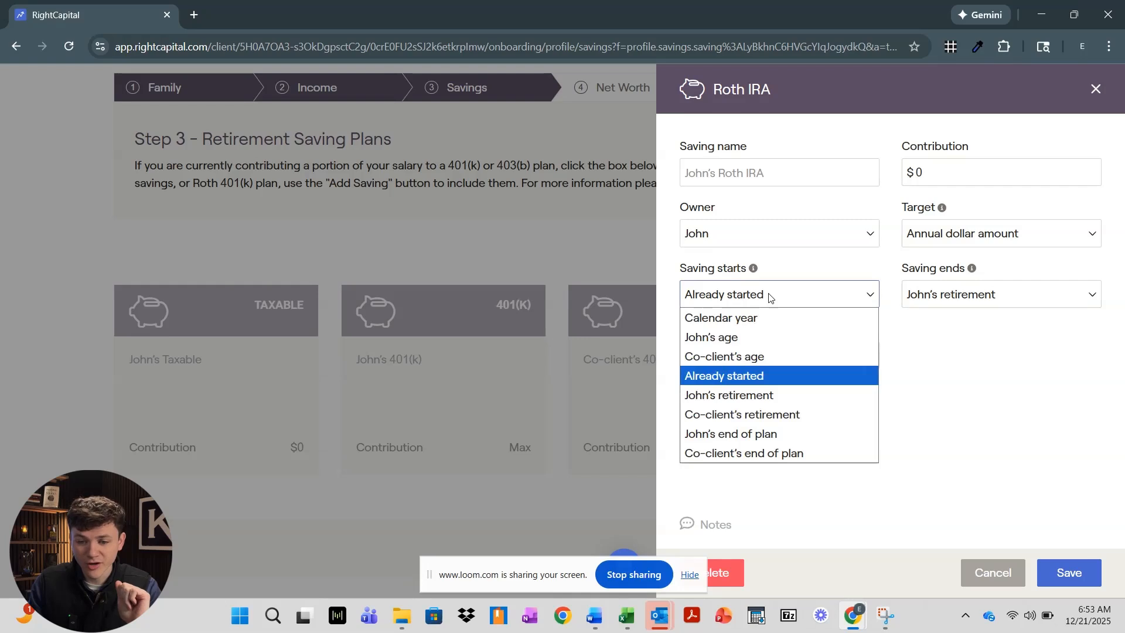
{"action": "left_click", "coordinate": [771, 296]}
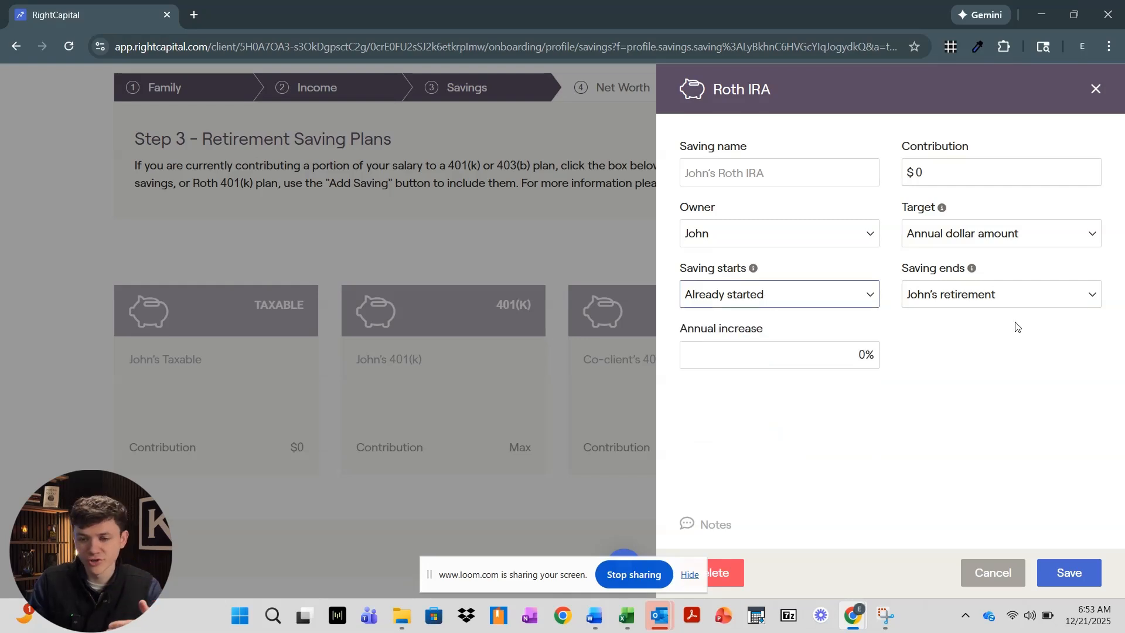
{"action": "left_click", "coordinate": [932, 296]}
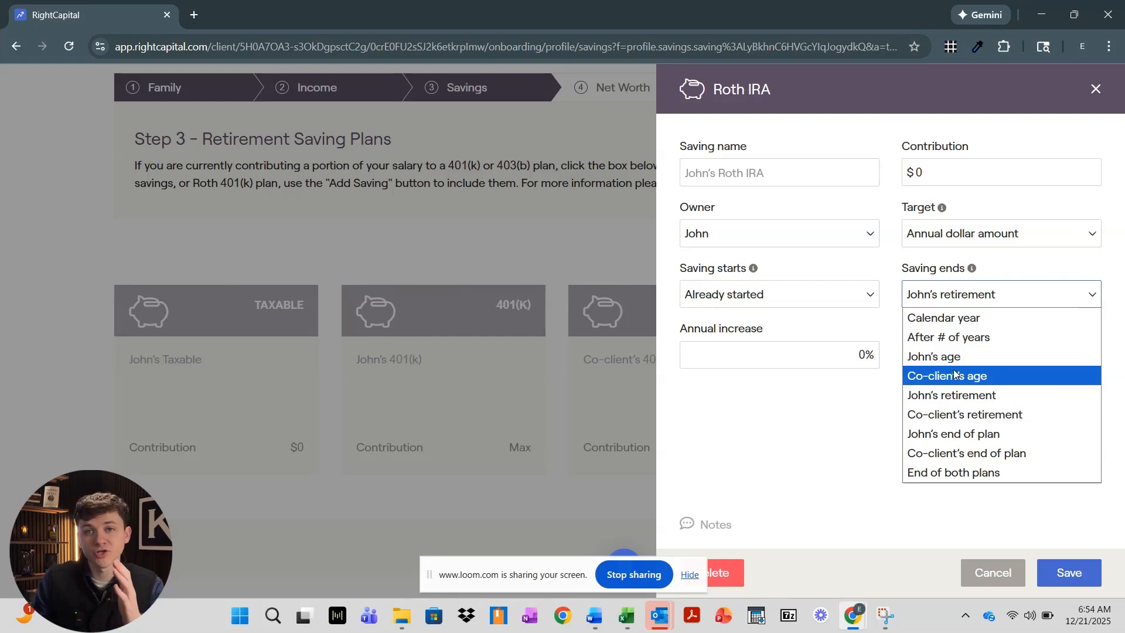
Keep John's retirement as the end and try Maximum contribution and % of salary targets
{"action": "left_click", "coordinate": [815, 375]}
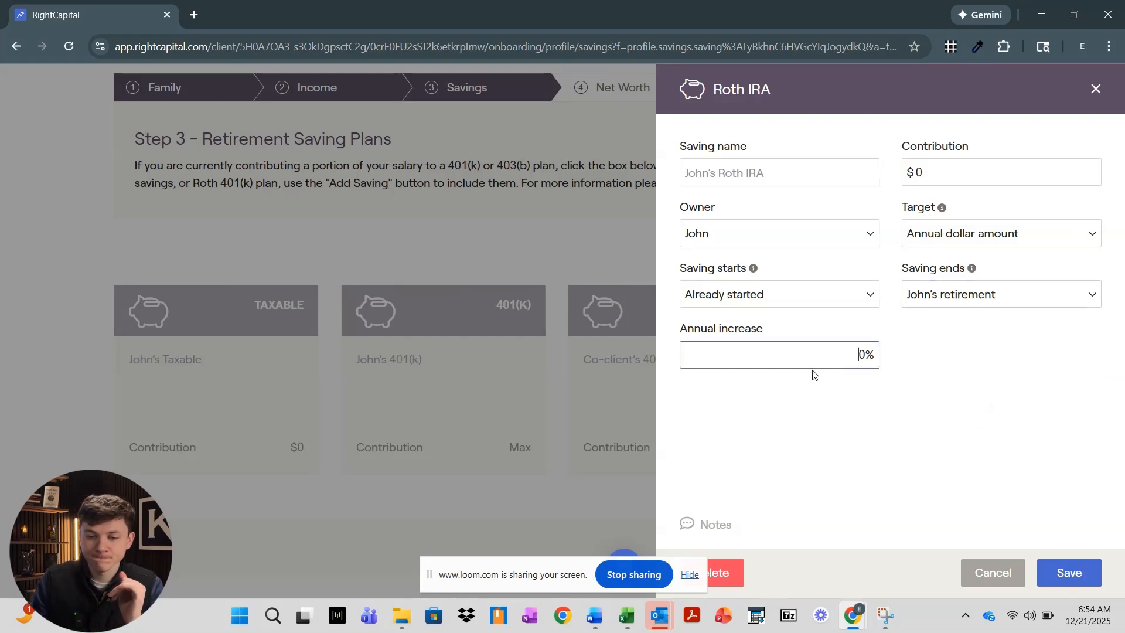
{"action": "left_click", "coordinate": [928, 240]}
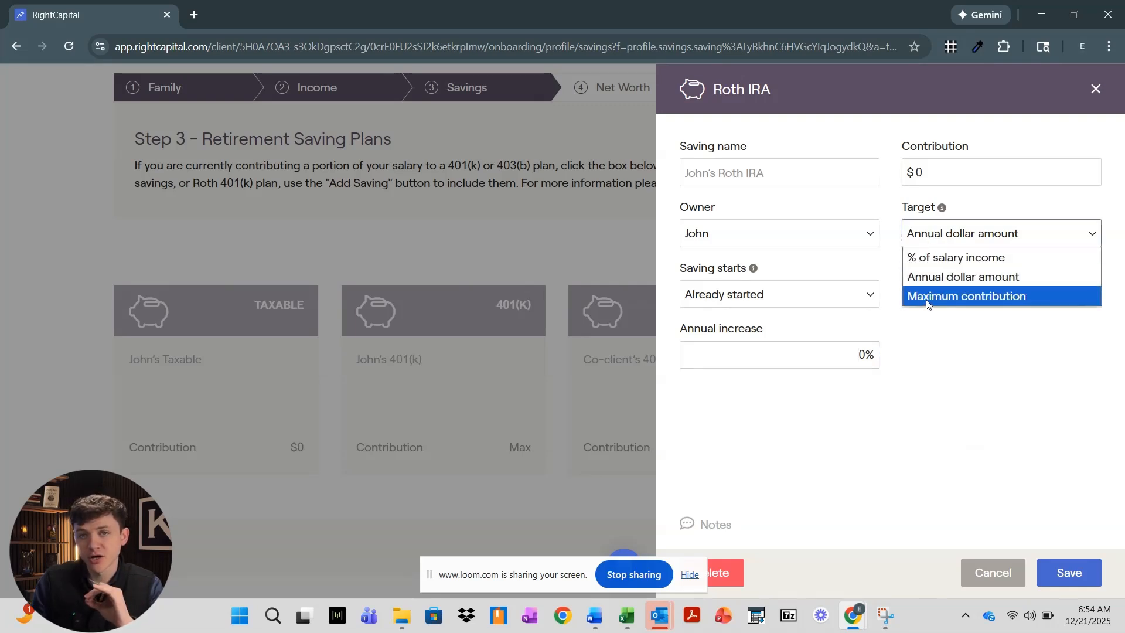
{"action": "left_click", "coordinate": [850, 356]}
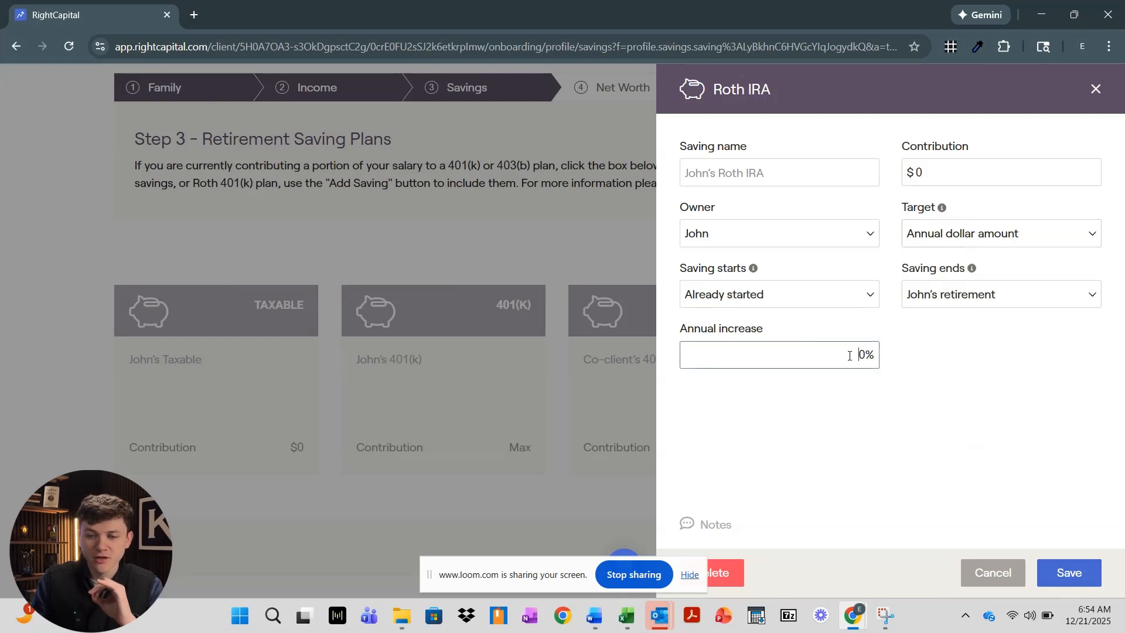
{"action": "left_click", "coordinate": [970, 235]}
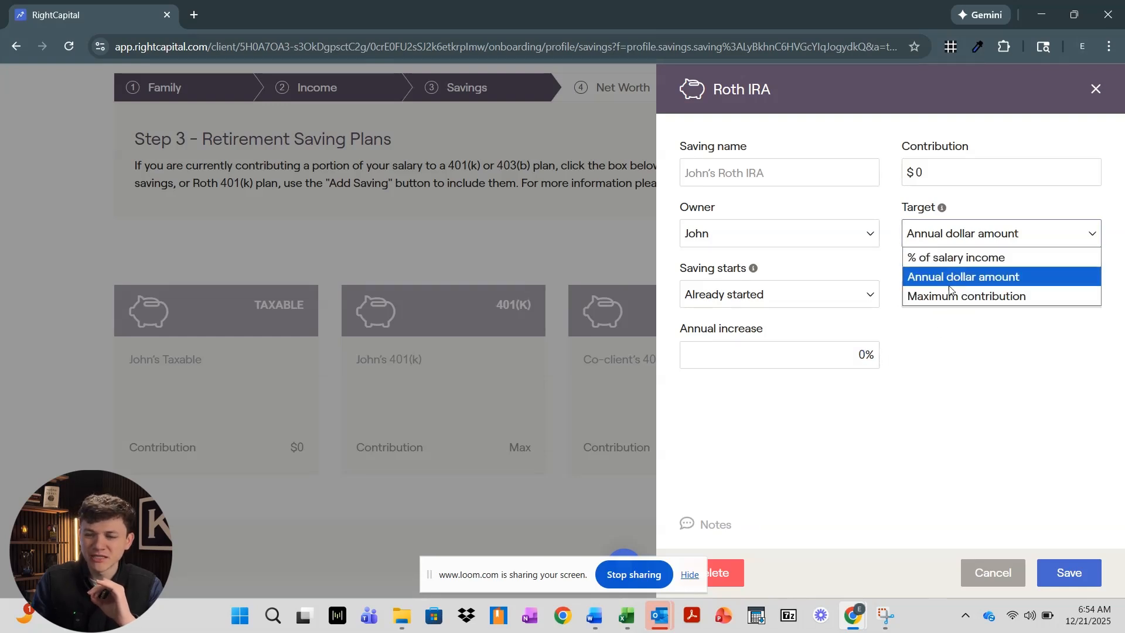
{"action": "left_click", "coordinate": [950, 294]}
{"action": "left_click", "coordinate": [948, 244]}
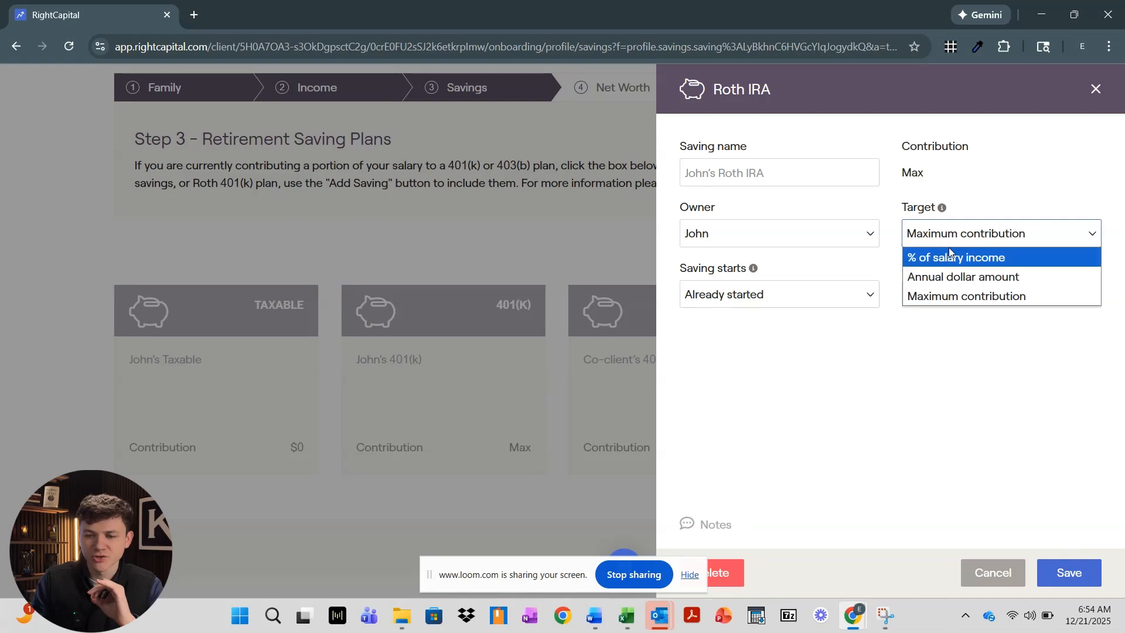
{"action": "left_click", "coordinate": [951, 257]}
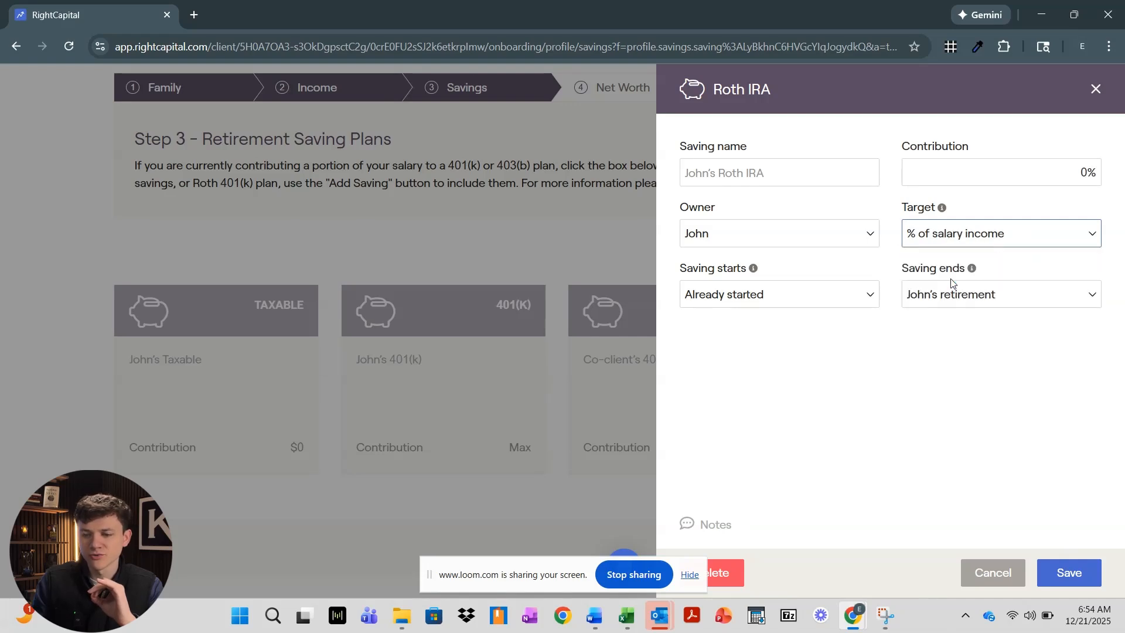
Settle on a Maximum contribution target and save the Roth IRA
{"action": "left_click", "coordinate": [952, 237]}
{"action": "left_click", "coordinate": [952, 257]}
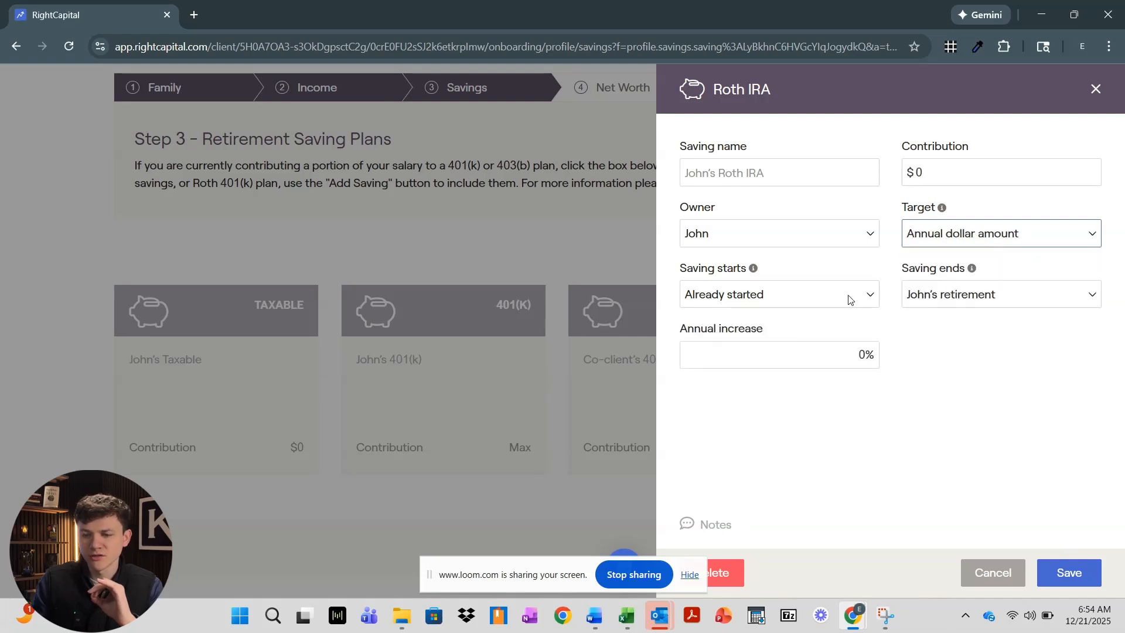
{"action": "left_click", "coordinate": [838, 357]}
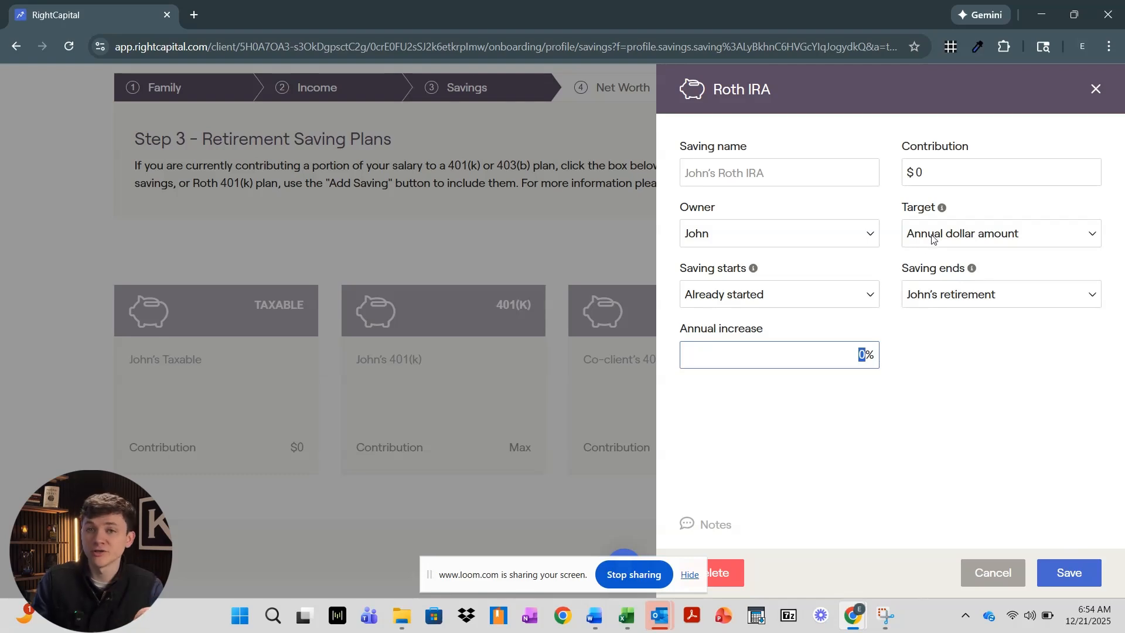
{"action": "left_click", "coordinate": [860, 358]}
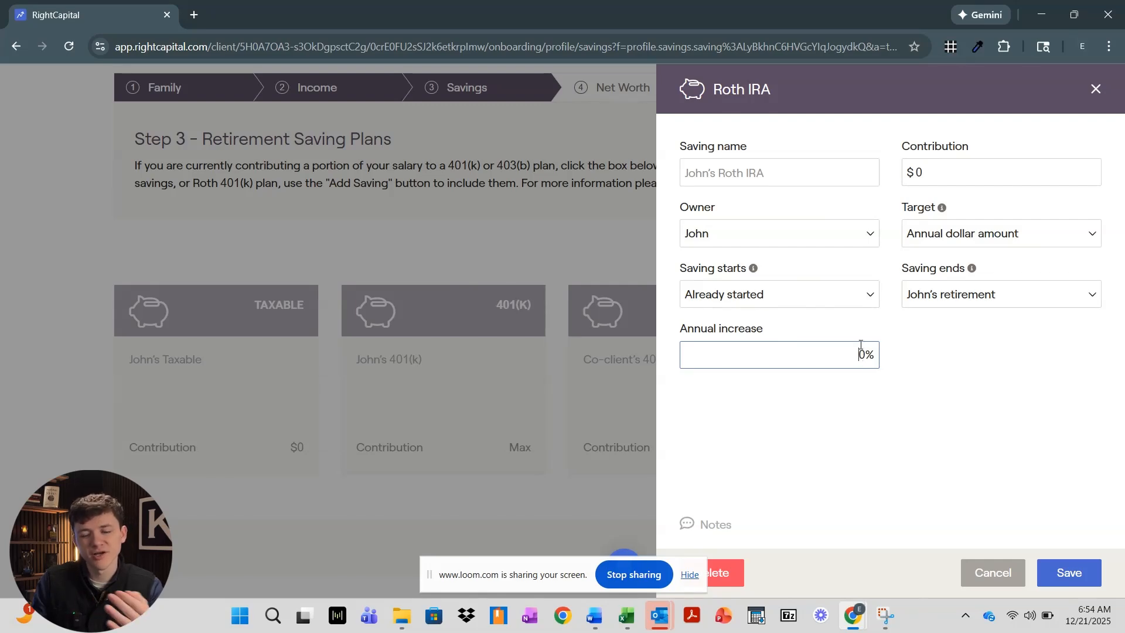
{"action": "left_click", "coordinate": [934, 243]}
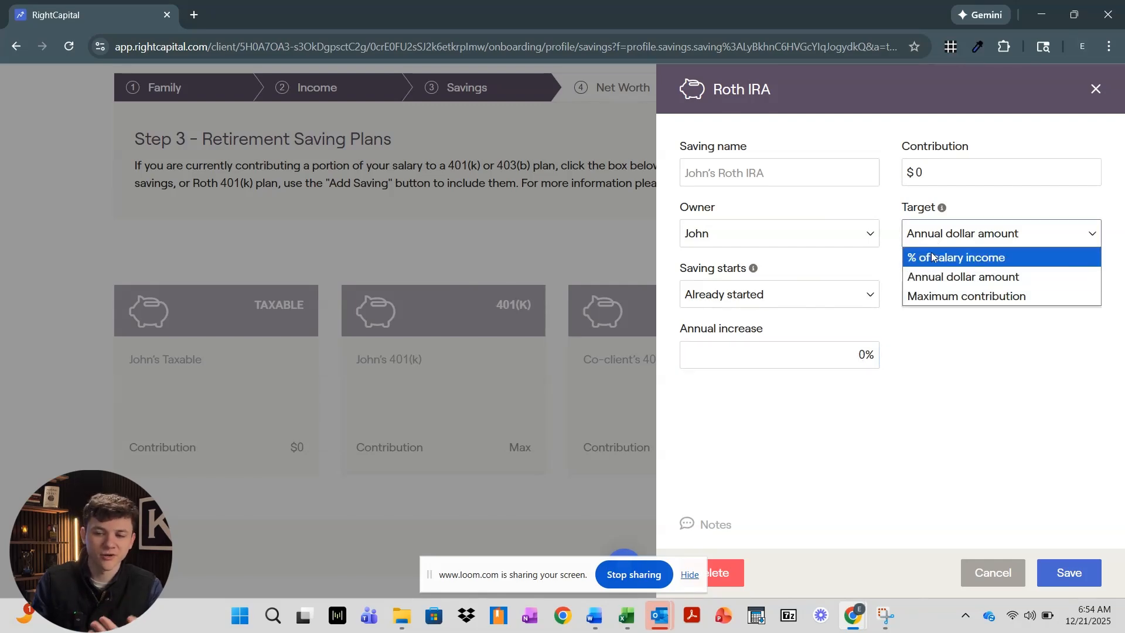
{"action": "left_click", "coordinate": [919, 295]}
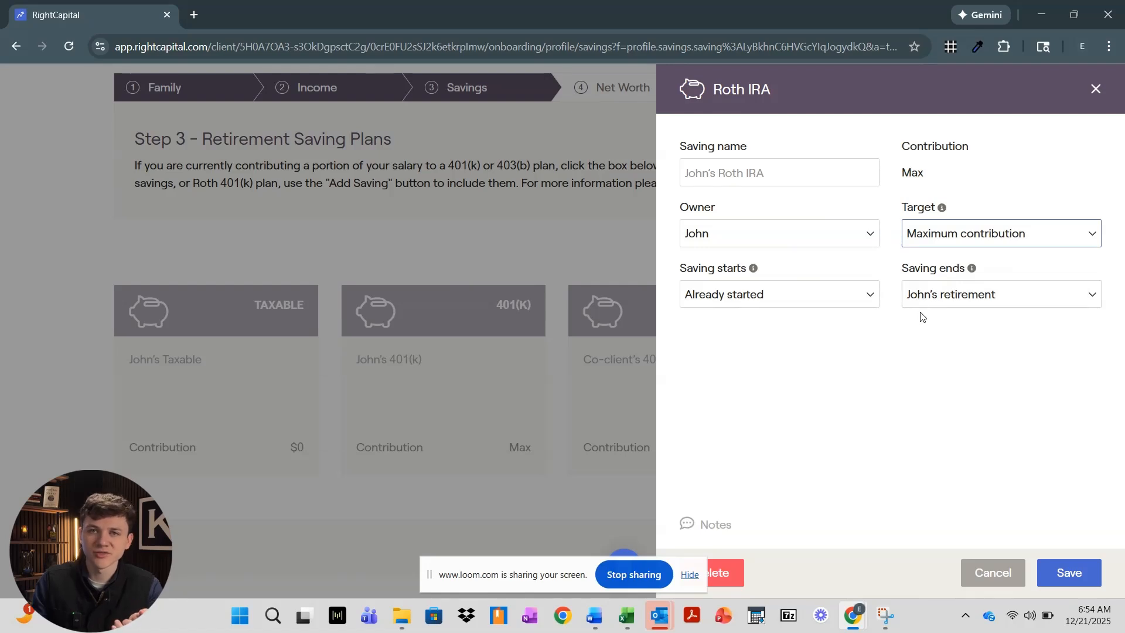
{"action": "left_click", "coordinate": [1084, 579]}
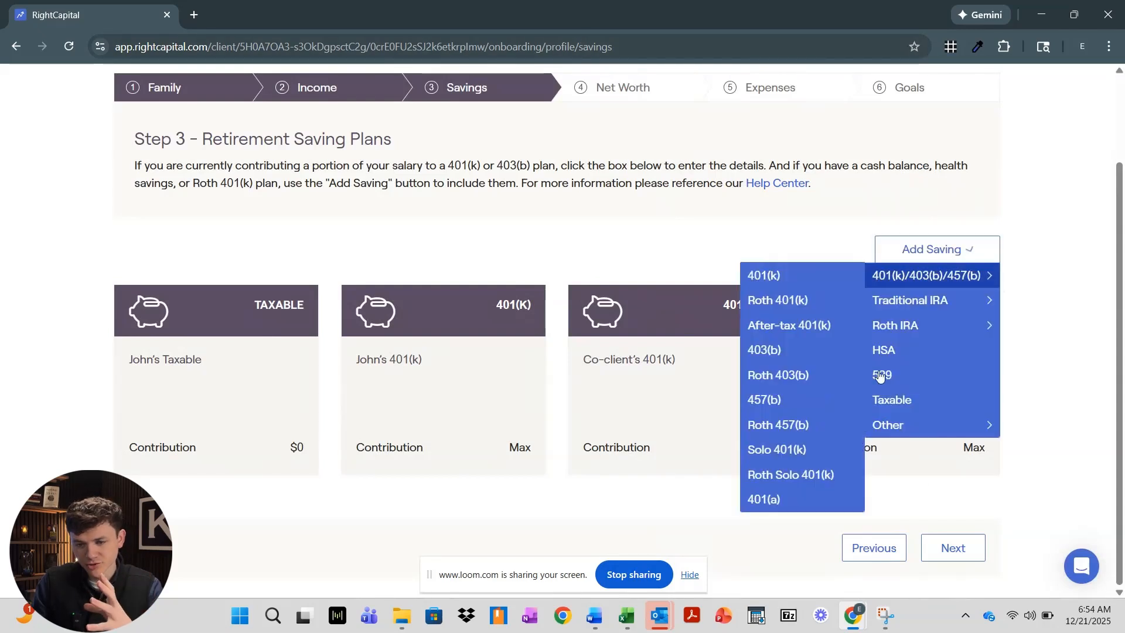
Advance to the Net Worth step and review its $0 categories from Bank to Business
{"action": "left_click", "coordinate": [951, 554]}
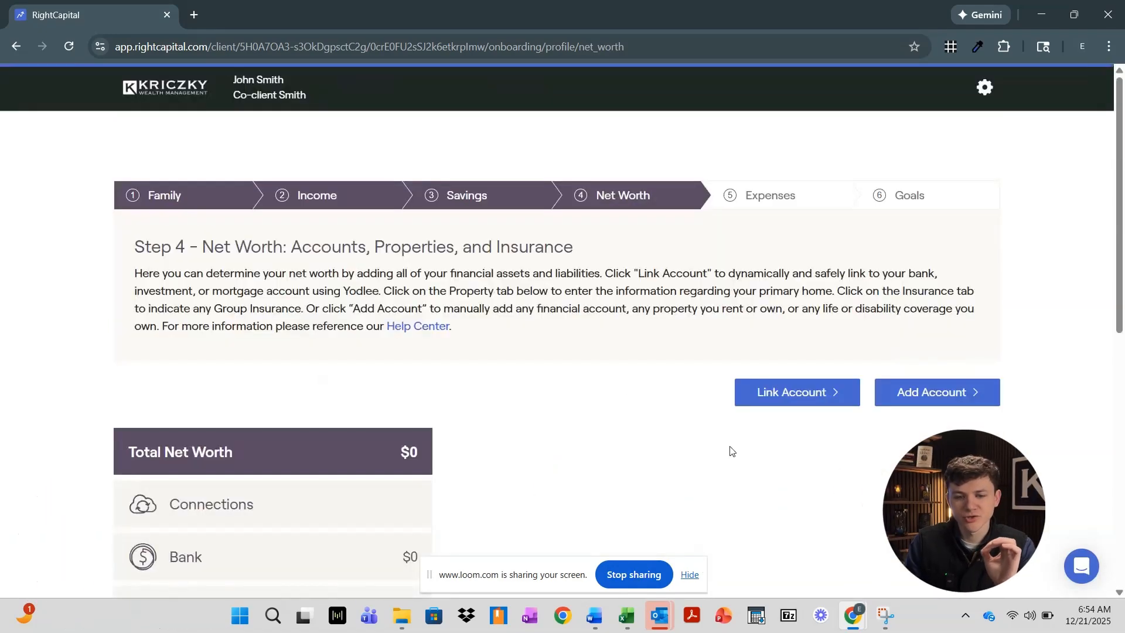
{"action": "scroll", "coordinate": [573, 324], "scroll_direction": "down", "scroll_amount": 1}
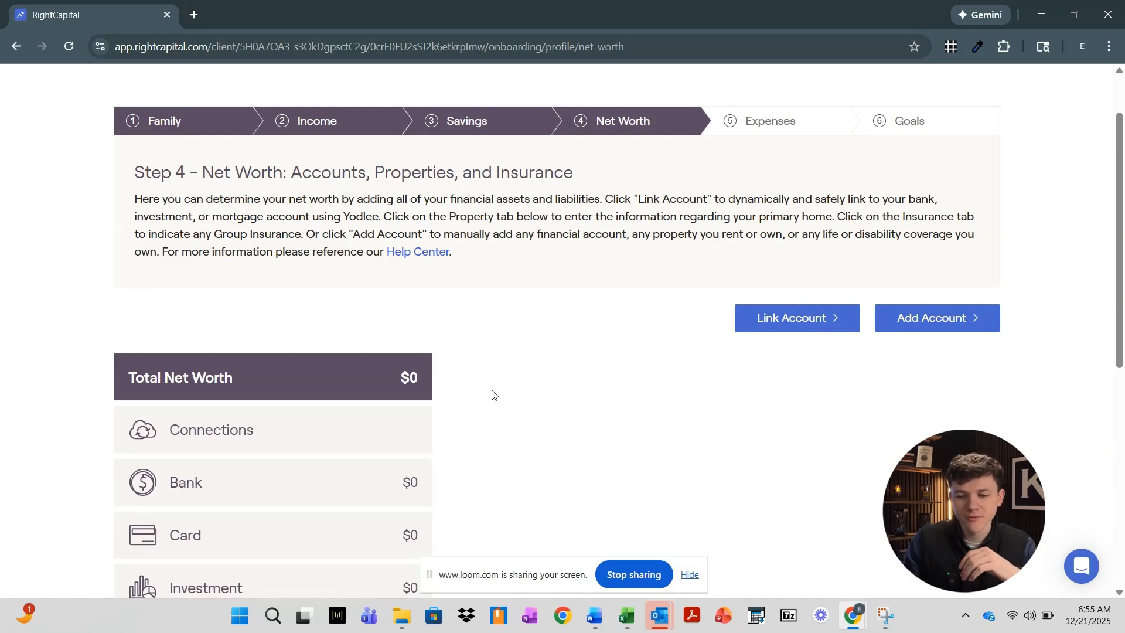
{"action": "scroll", "coordinate": [492, 390], "scroll_direction": "down", "scroll_amount": 3}
{"action": "scroll", "coordinate": [485, 375], "scroll_direction": "down", "scroll_amount": 4}
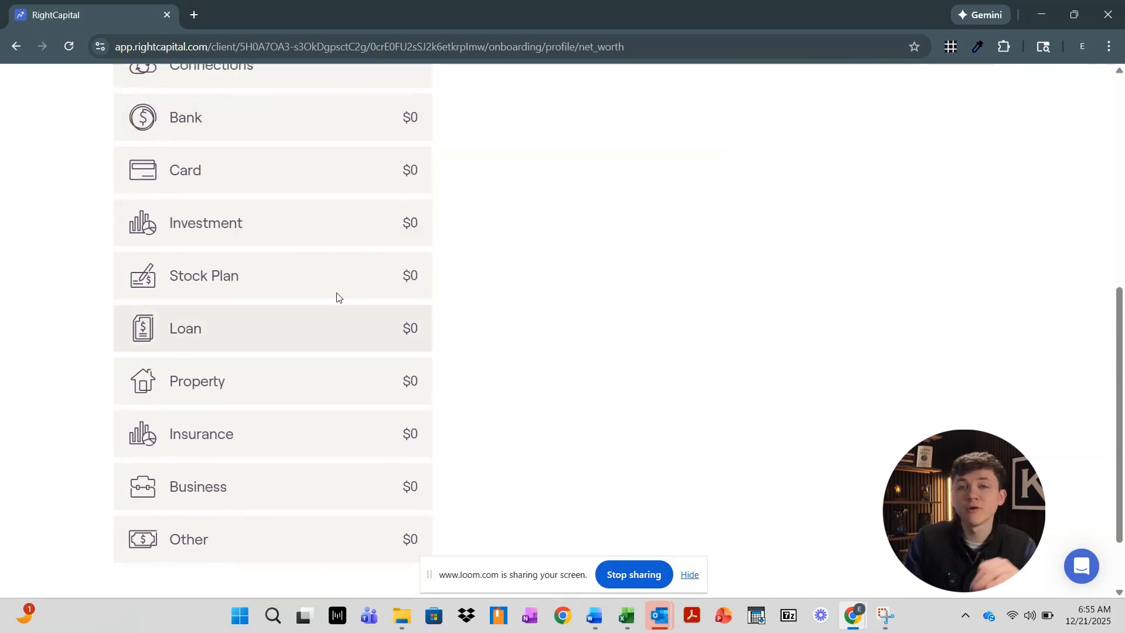
{"action": "scroll", "coordinate": [293, 246], "scroll_direction": "up", "scroll_amount": 1}
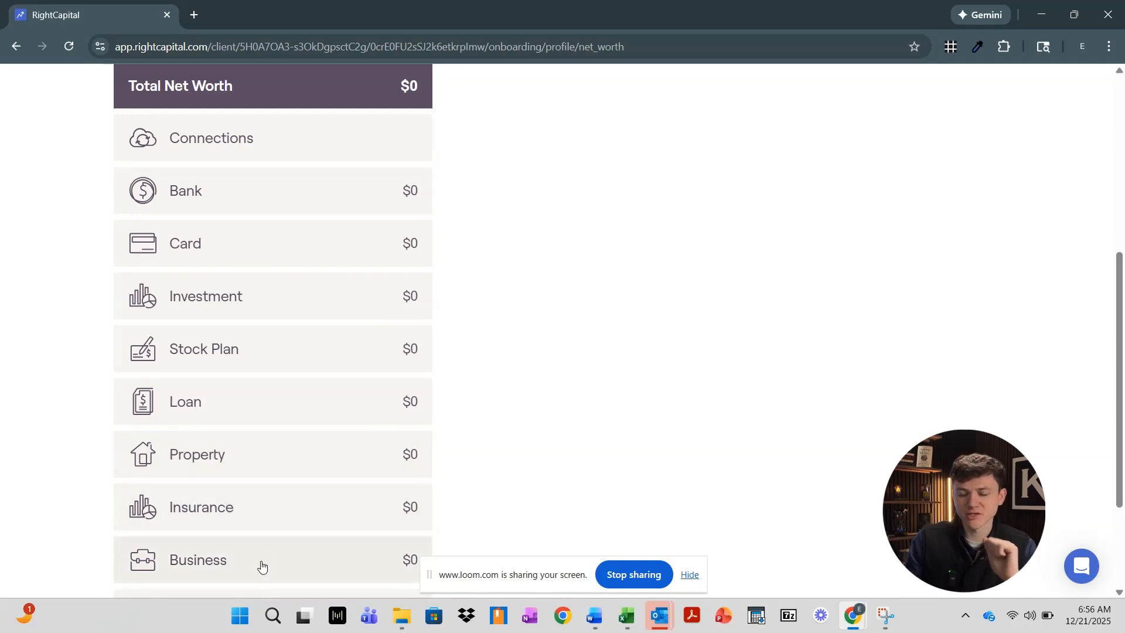
{"action": "scroll", "coordinate": [484, 402], "scroll_direction": "up", "scroll_amount": 5}
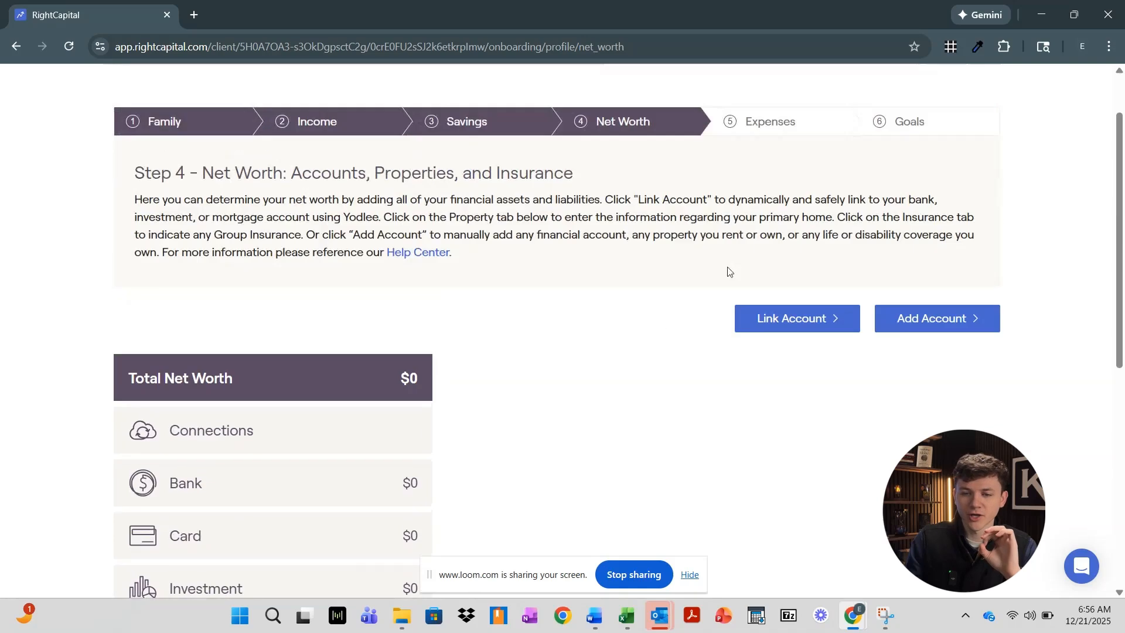
Start linking an account through aggregation and search for 'fidelity'
{"action": "left_click", "coordinate": [818, 323]}
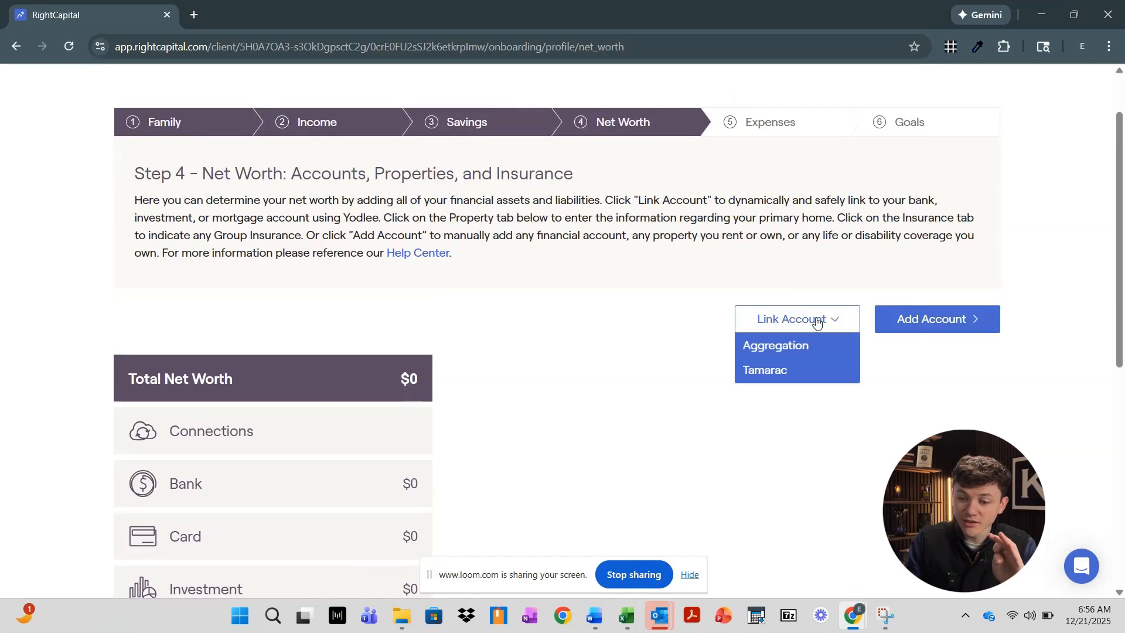
{"action": "right_click", "coordinate": [776, 369]}
{"action": "left_click", "coordinate": [716, 331]}
{"action": "left_click", "coordinate": [762, 320]}
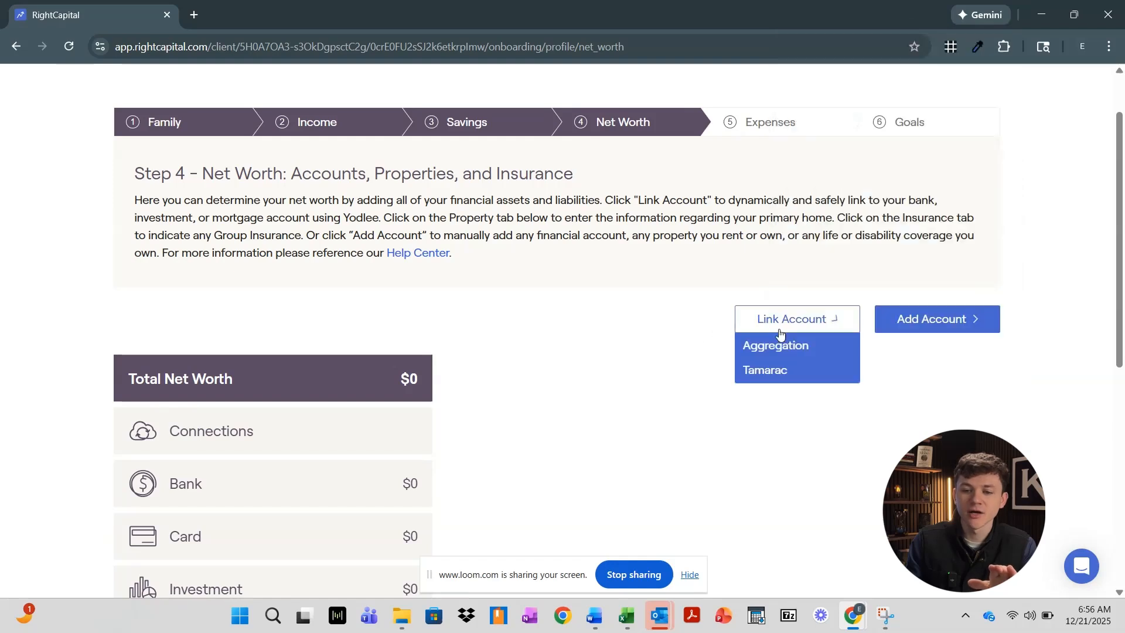
{"action": "left_click", "coordinate": [779, 347]}
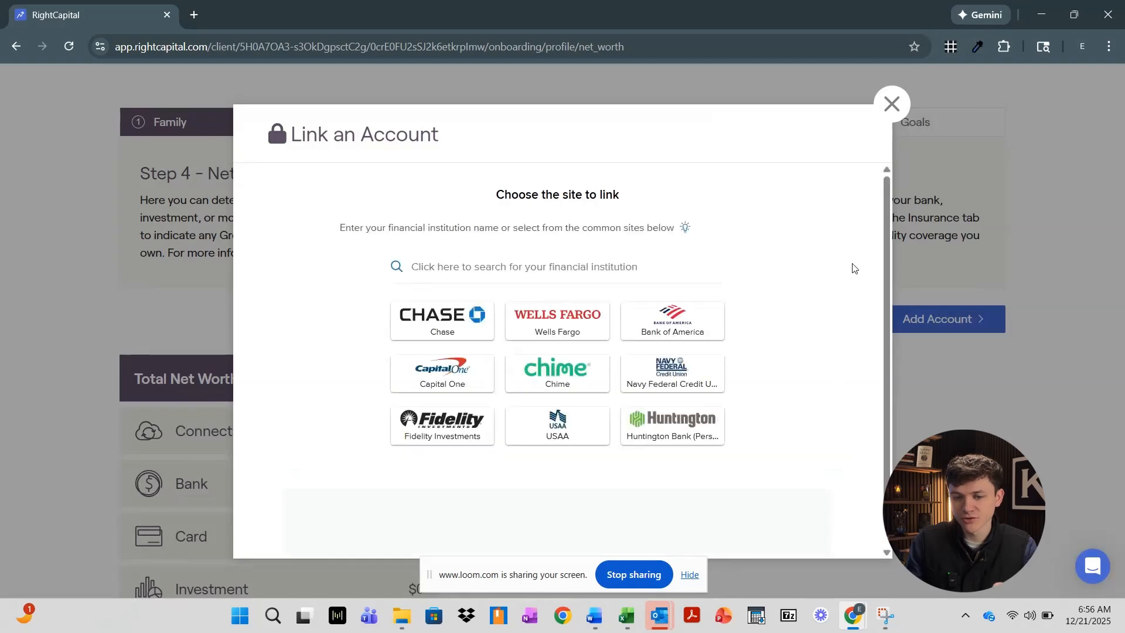
{"action": "left_click", "coordinate": [643, 267]}
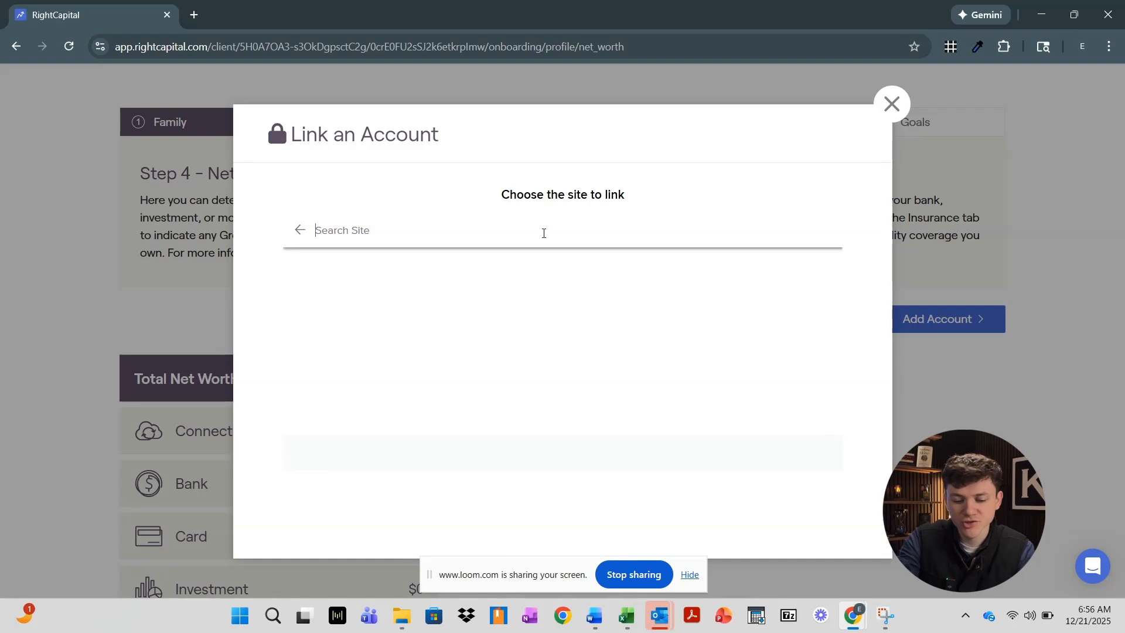
{"action": "type", "text": "fidelity"}
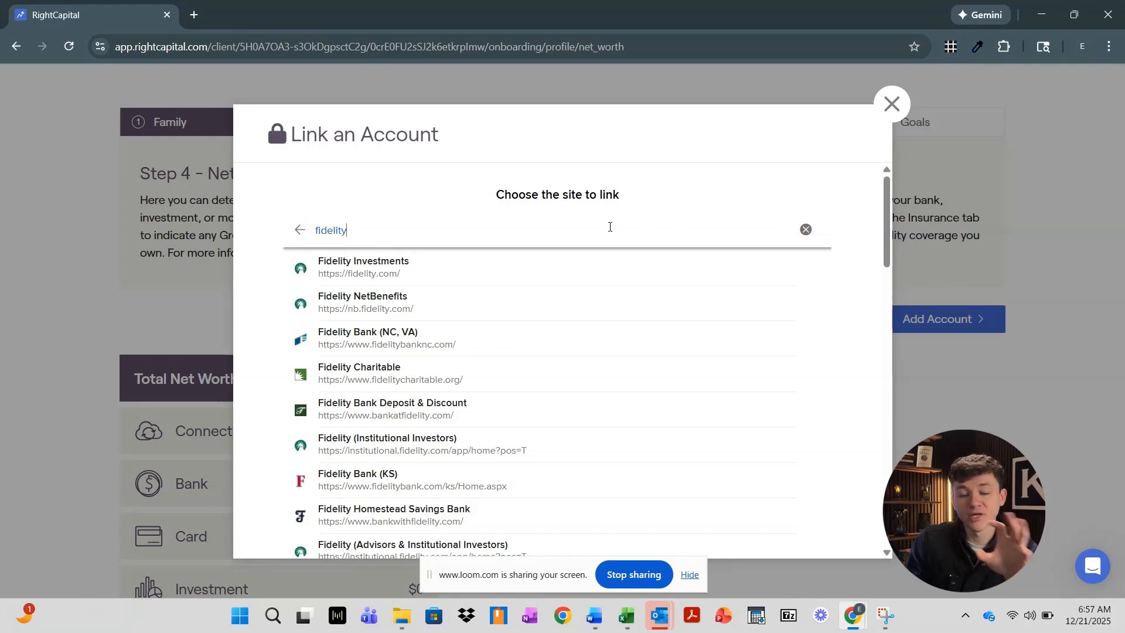
Select Fidelity NetBenefits and continue, then close its login window and the linking dialog
{"action": "left_click", "coordinate": [371, 290]}
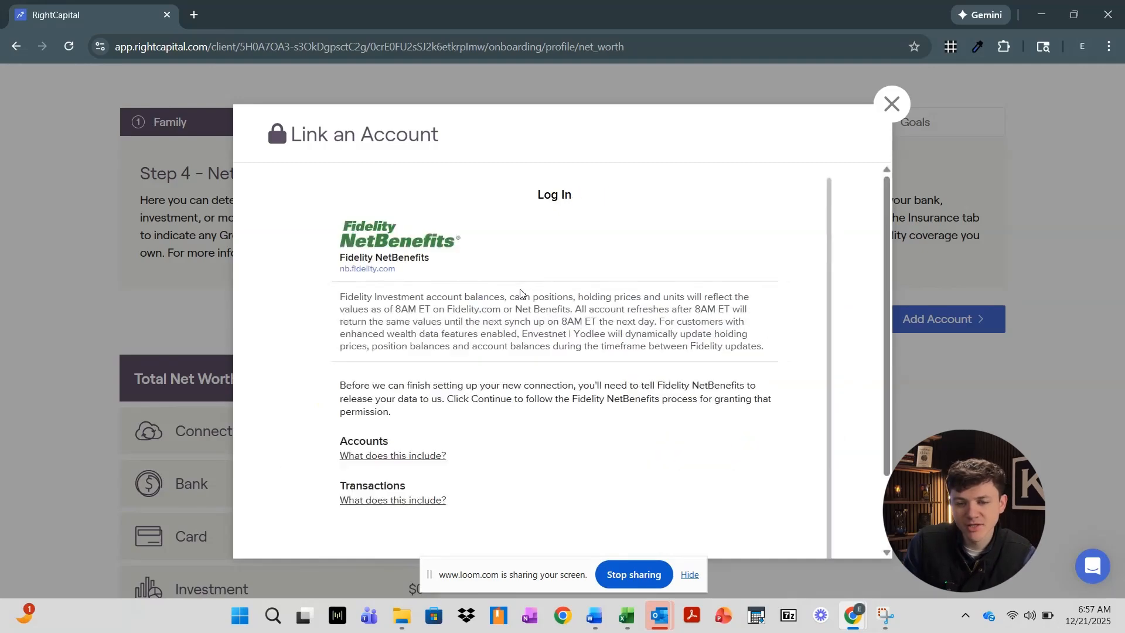
{"action": "scroll", "coordinate": [520, 281], "scroll_direction": "down", "scroll_amount": 2}
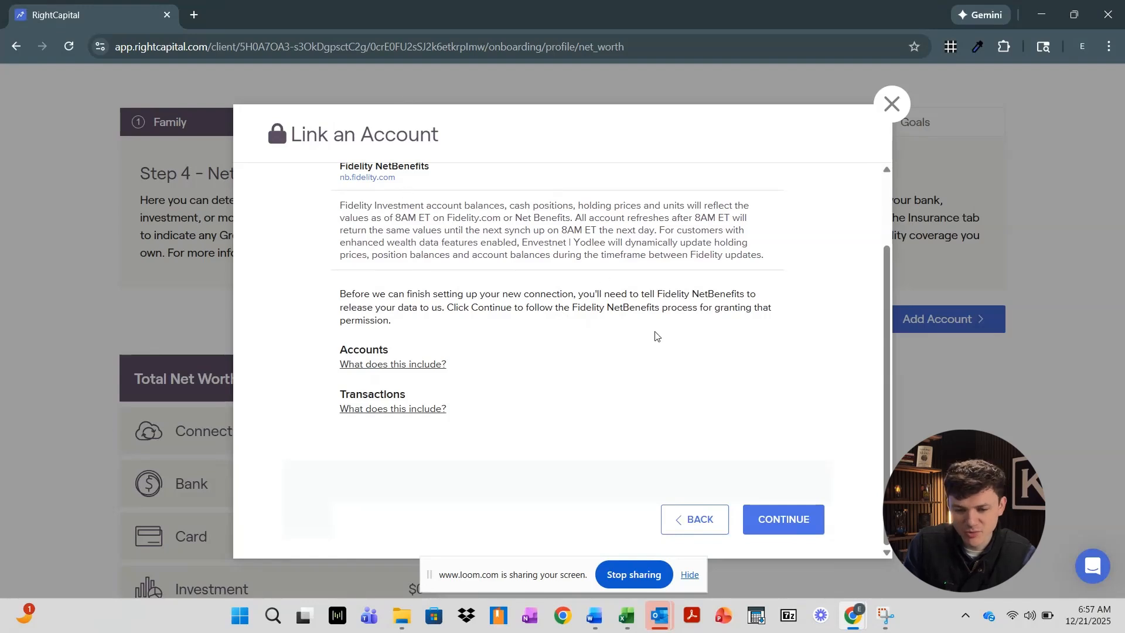
{"action": "left_click", "coordinate": [779, 520]}
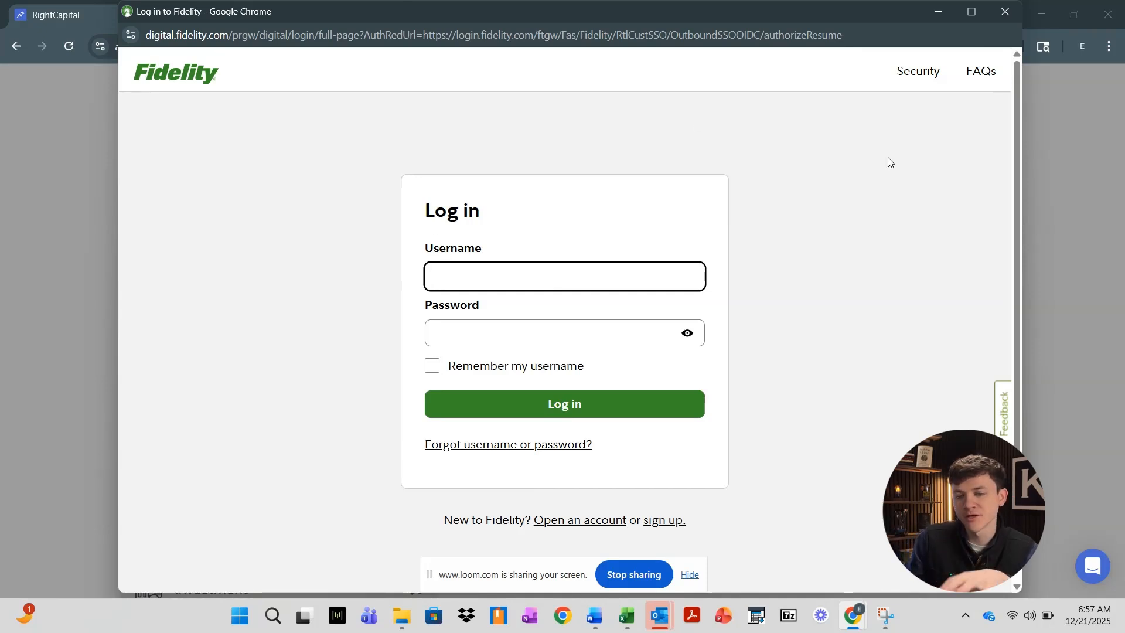
{"action": "left_click", "coordinate": [1009, 10]}
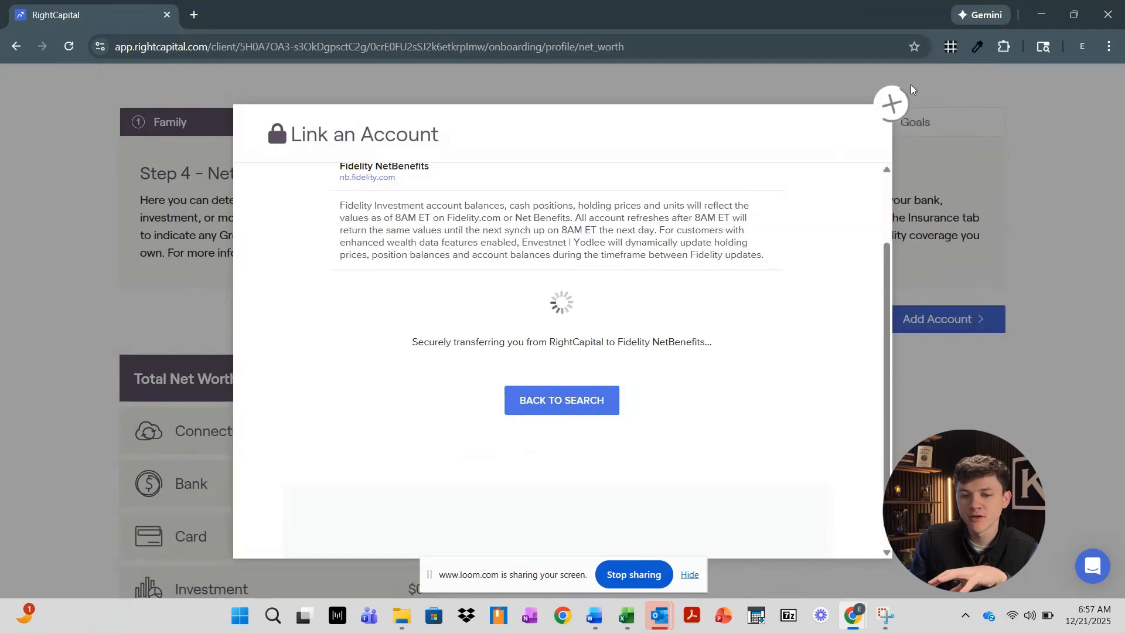
{"action": "left_click", "coordinate": [893, 103]}
{"action": "left_click", "coordinate": [779, 319]}
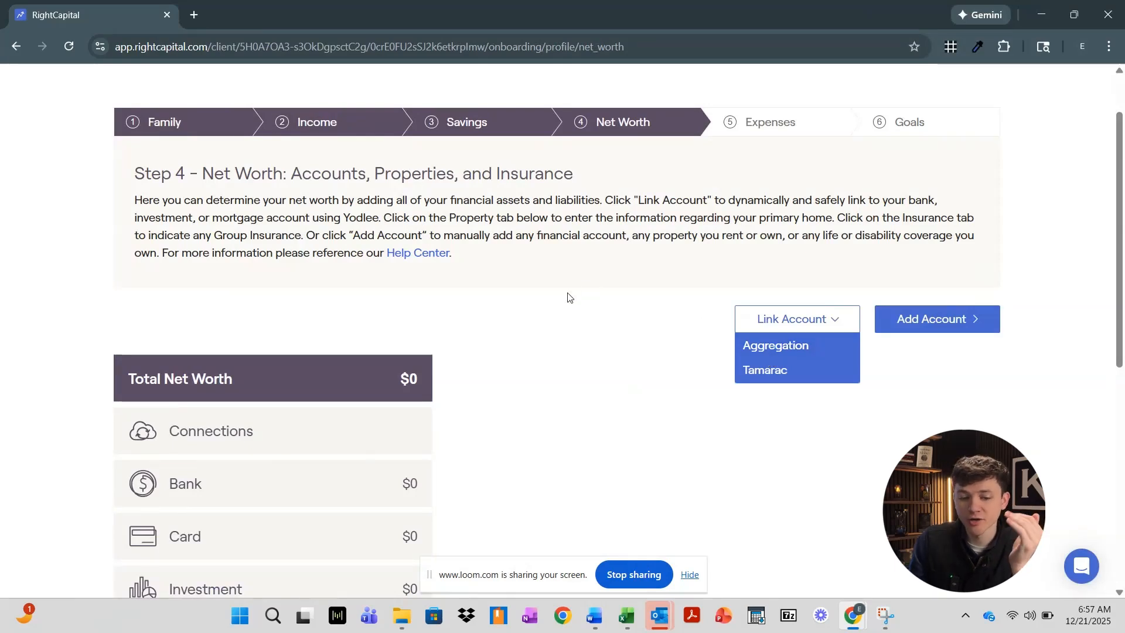
Dismiss the link options and view the Add Account types, previewing Property and Insurance
{"action": "scroll", "coordinate": [569, 298], "scroll_direction": "down", "scroll_amount": 2}
{"action": "scroll", "coordinate": [417, 440], "scroll_direction": "down", "scroll_amount": 1}
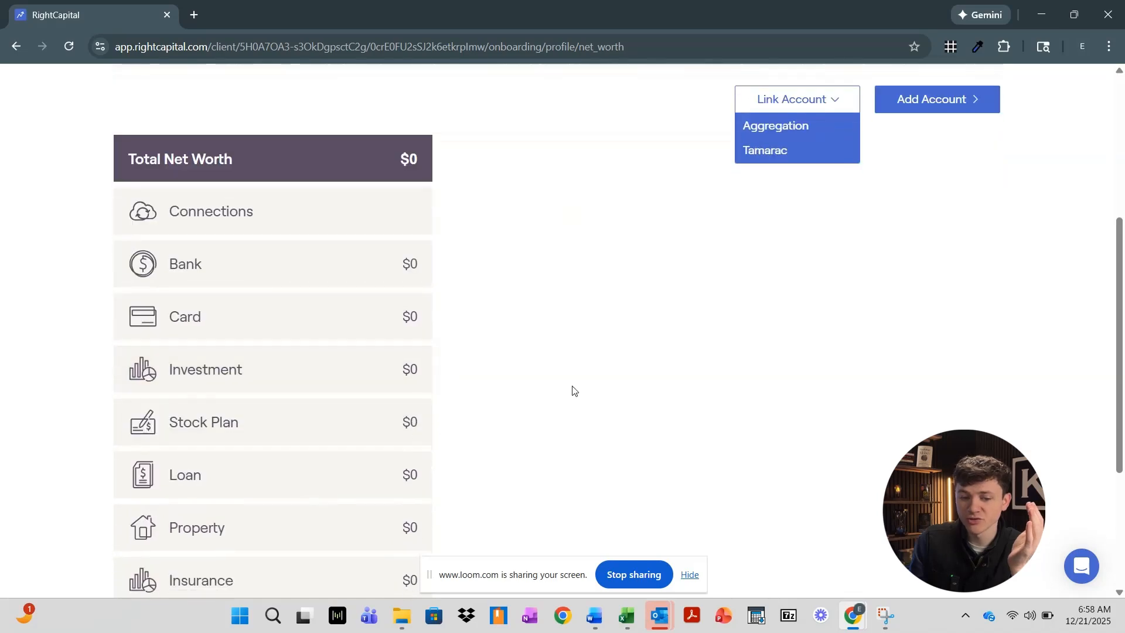
{"action": "scroll", "coordinate": [615, 375], "scroll_direction": "up", "scroll_amount": 2}
{"action": "left_click", "coordinate": [657, 357]}
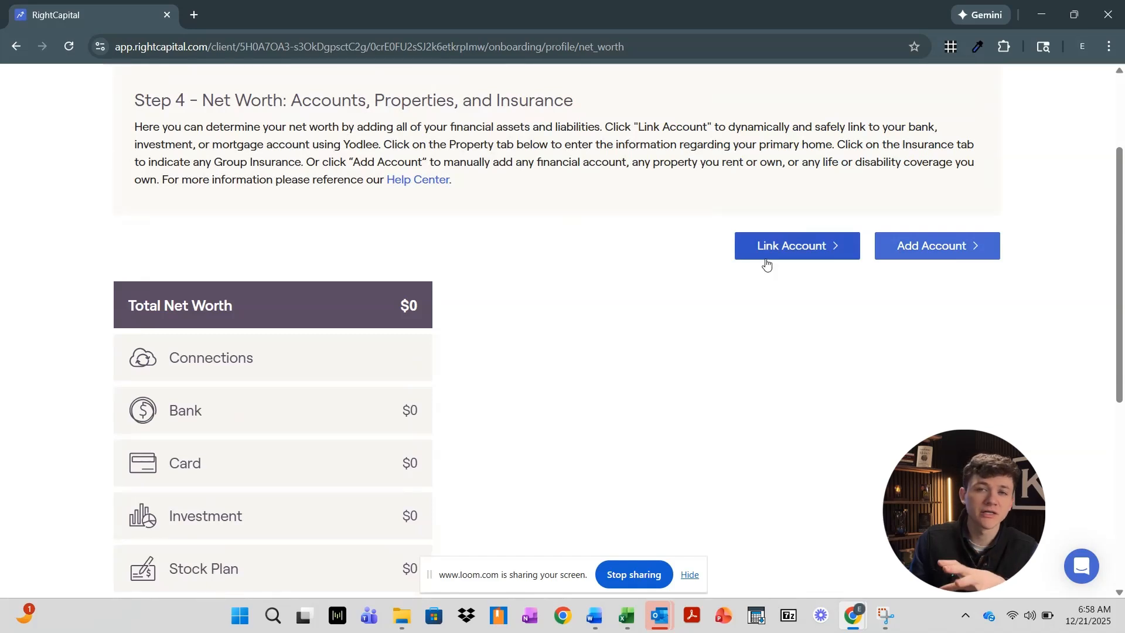
{"action": "left_click", "coordinate": [911, 250]}
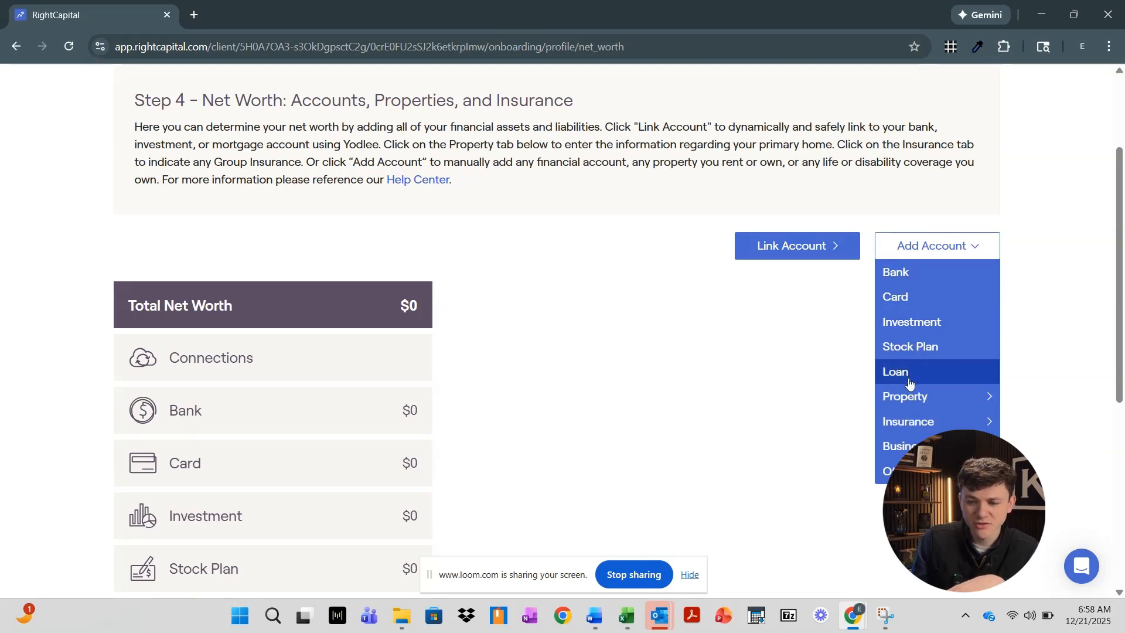
{"action": "mouse_move", "coordinate": [912, 392]}
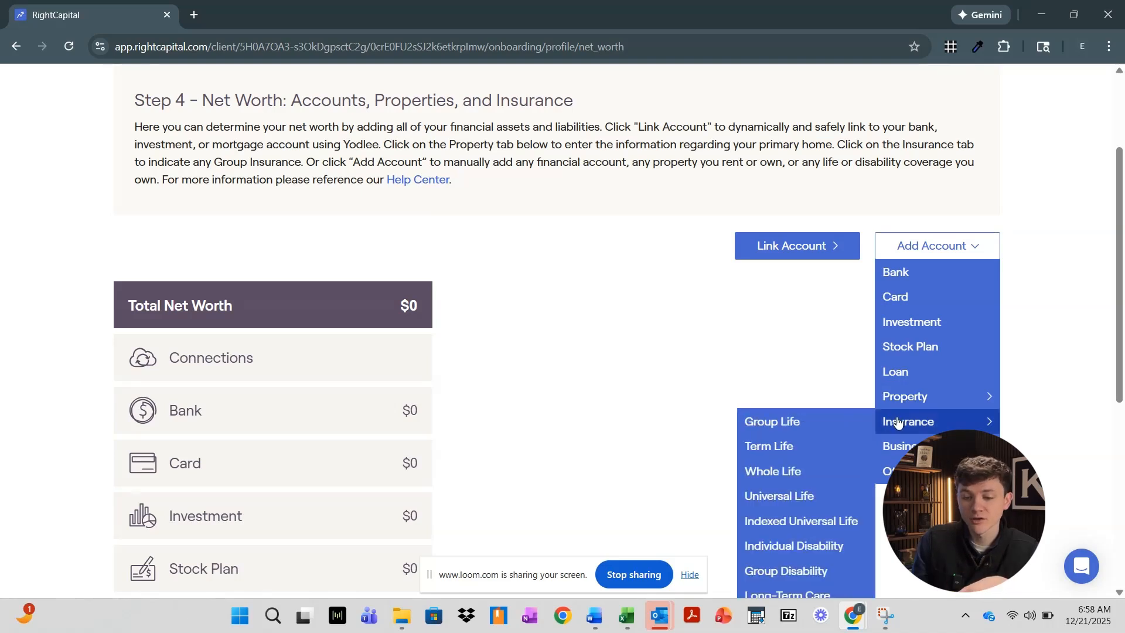
{"action": "scroll", "coordinate": [715, 388], "scroll_direction": "down", "scroll_amount": 2}
{"action": "mouse_move", "coordinate": [909, 272]}
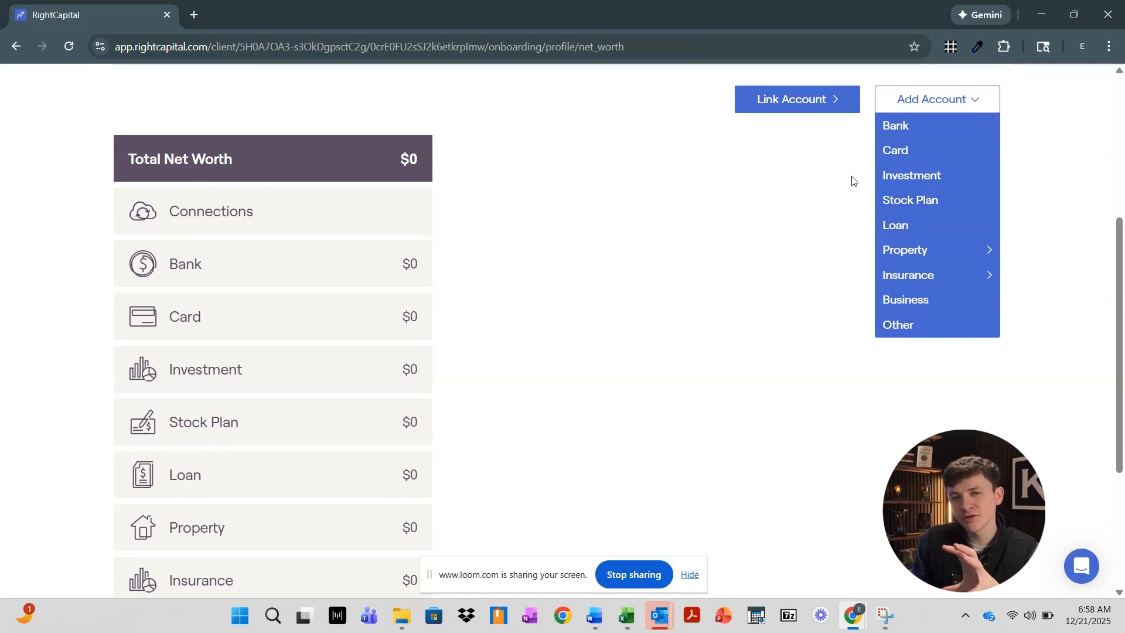
{"action": "scroll", "coordinate": [498, 264], "scroll_direction": "down", "scroll_amount": 3}
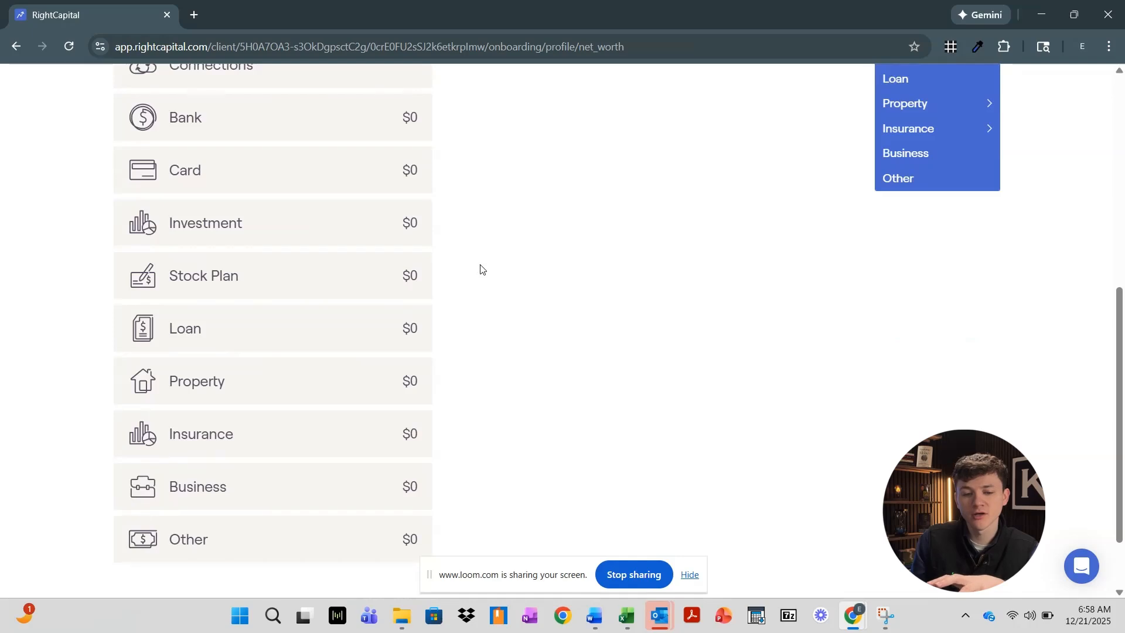
{"action": "scroll", "coordinate": [607, 285], "scroll_direction": "up", "scroll_amount": 3}
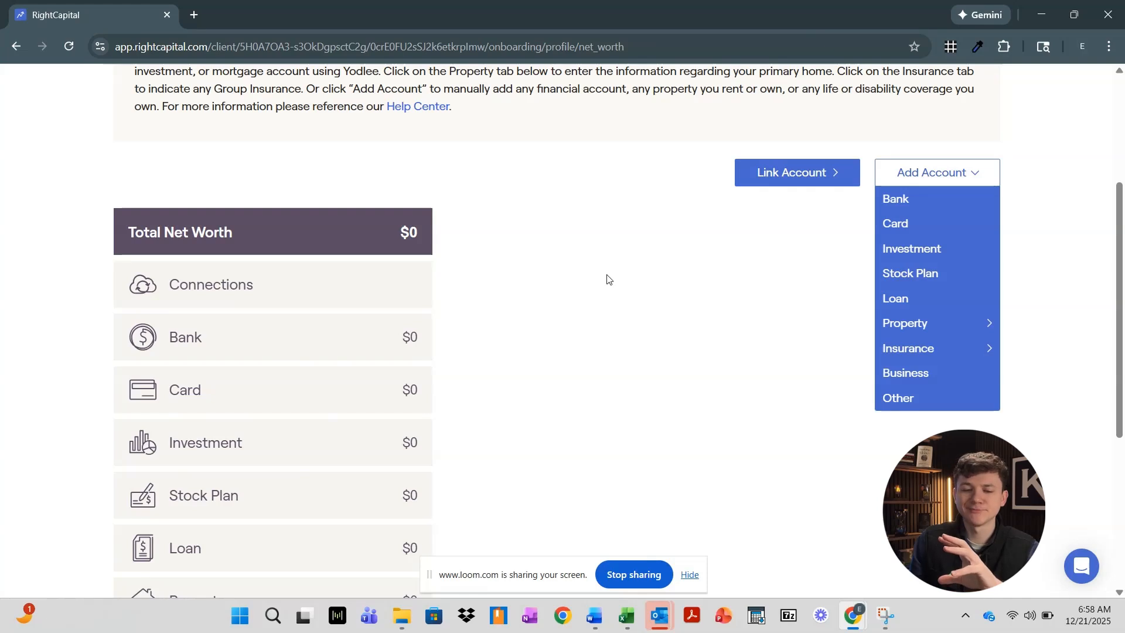
Add a Business account and view its Included in plan info and choices
{"action": "left_click", "coordinate": [917, 375]}
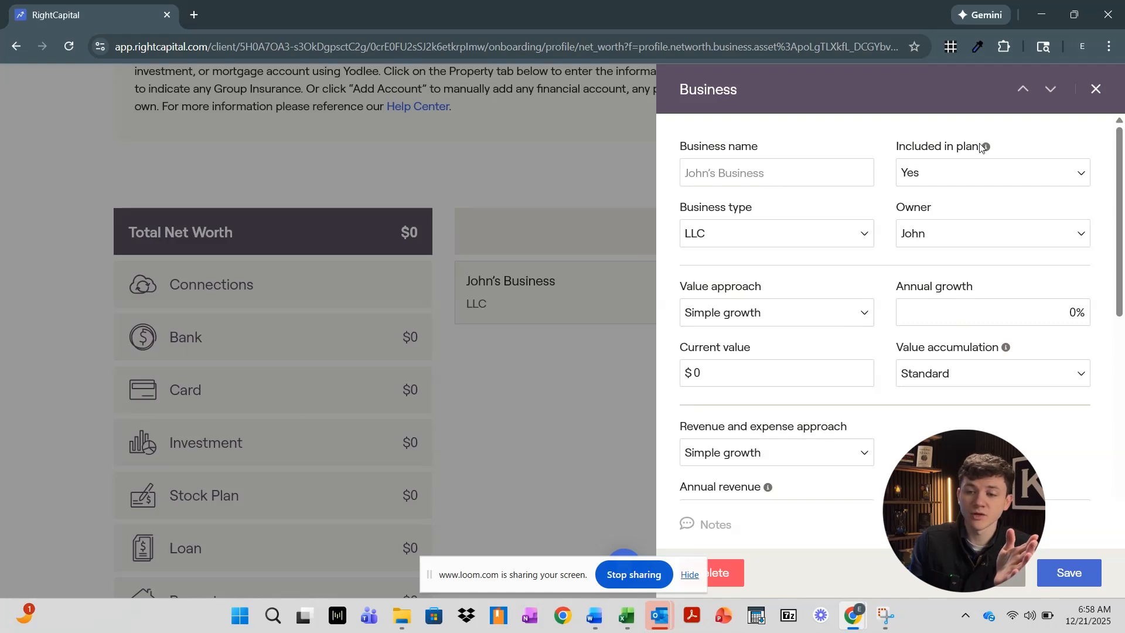
{"action": "mouse_move", "coordinate": [983, 149]}
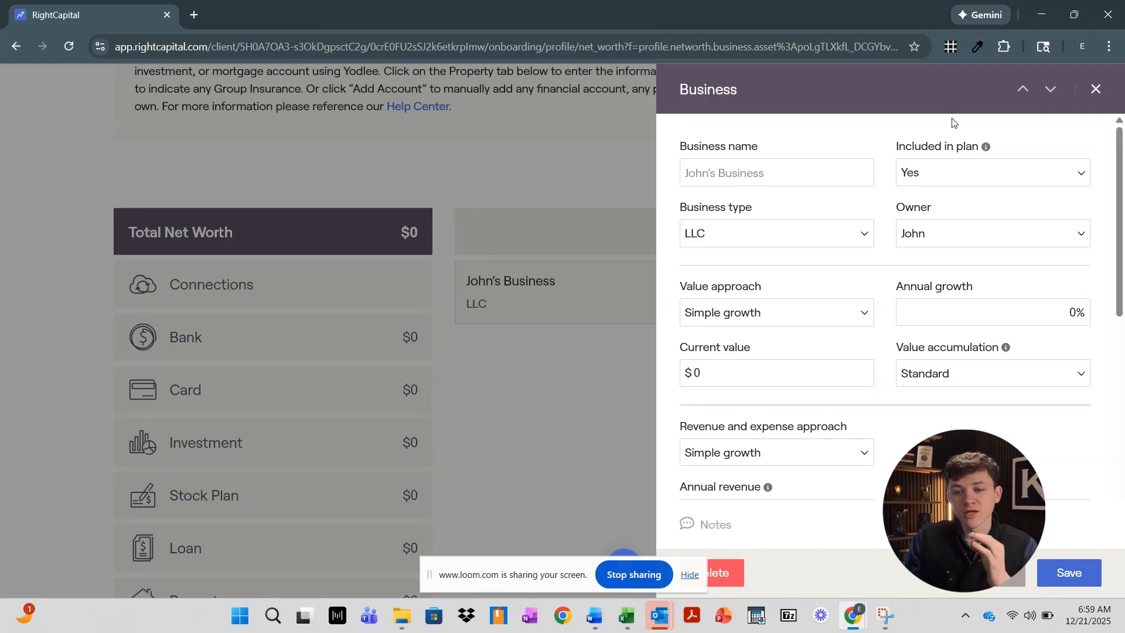
{"action": "left_click", "coordinate": [958, 179]}
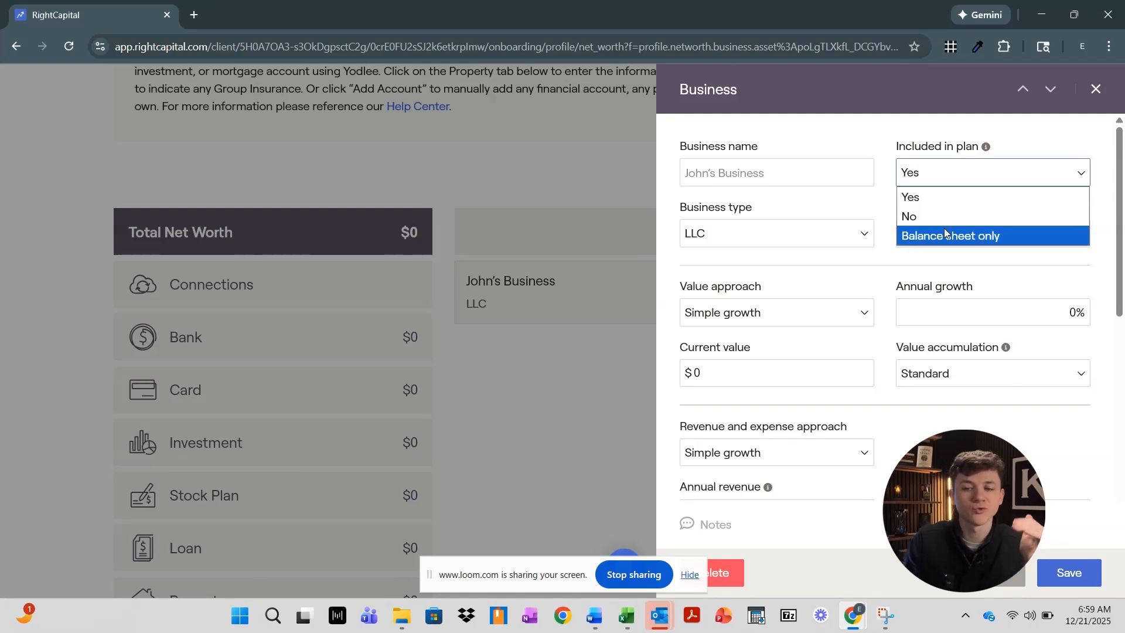
{"action": "left_click", "coordinate": [875, 202]}
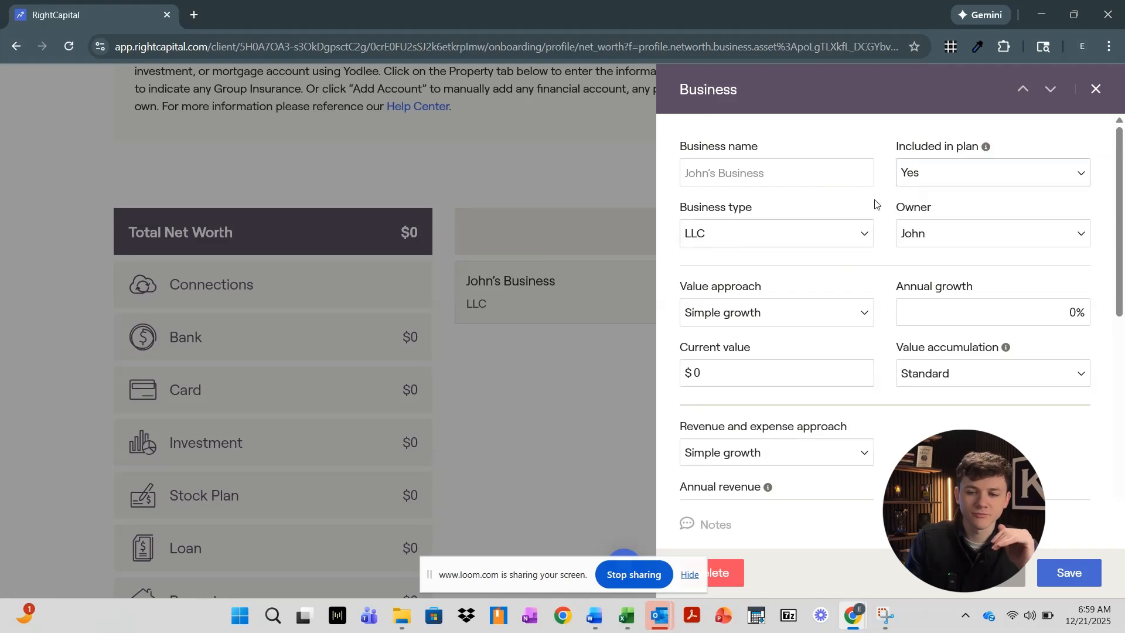
{"action": "left_click", "coordinate": [859, 242]}
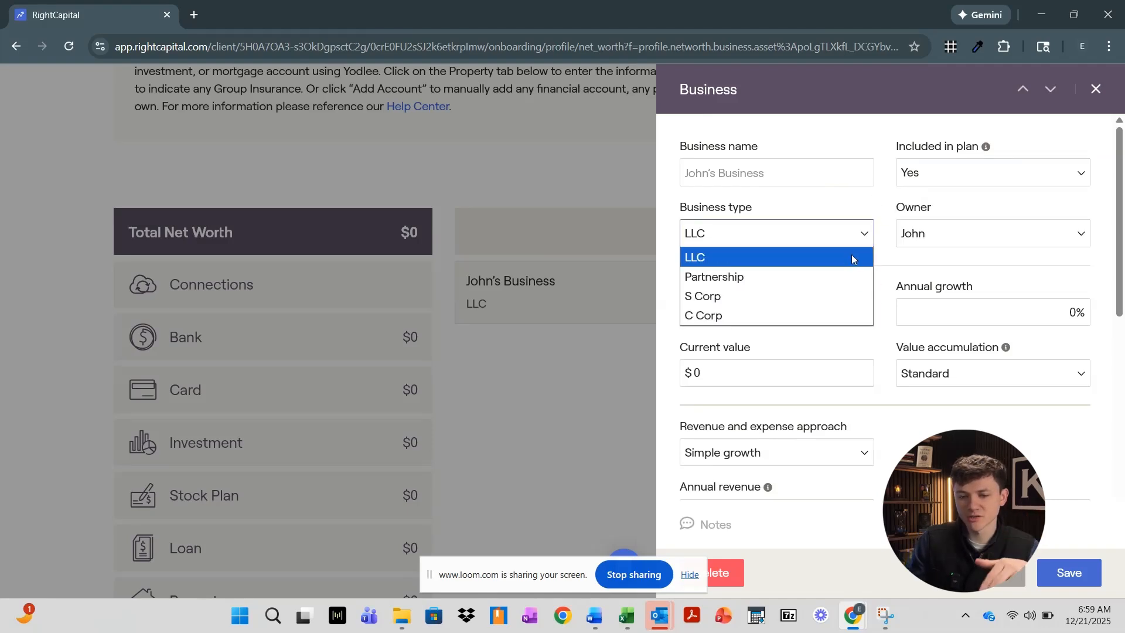
{"action": "left_click", "coordinate": [896, 260]}
{"action": "left_click", "coordinate": [916, 241]}
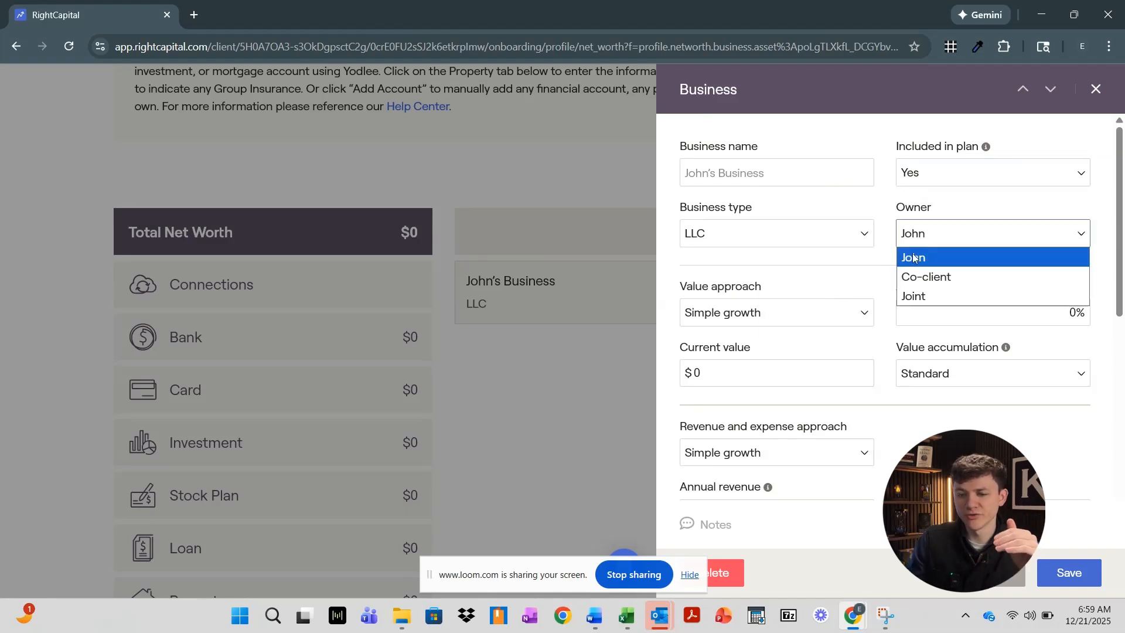
{"action": "left_click", "coordinate": [890, 272]}
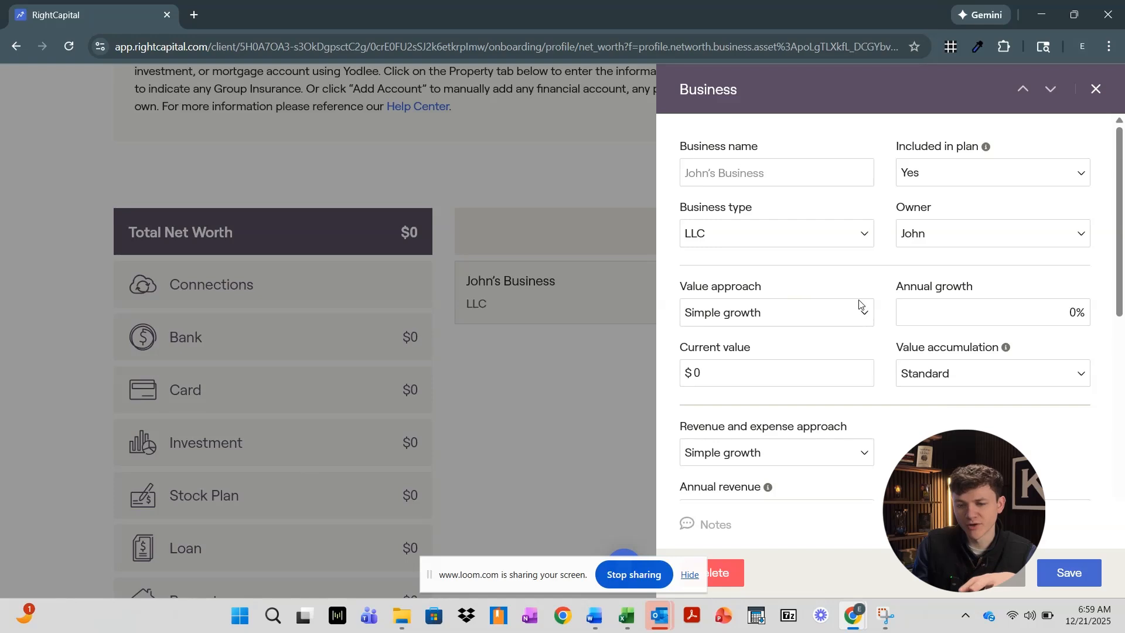
Set the business's annual growth rate to 15%
{"action": "scroll", "coordinate": [859, 304], "scroll_direction": "down", "scroll_amount": 1}
{"action": "left_click", "coordinate": [843, 244]}
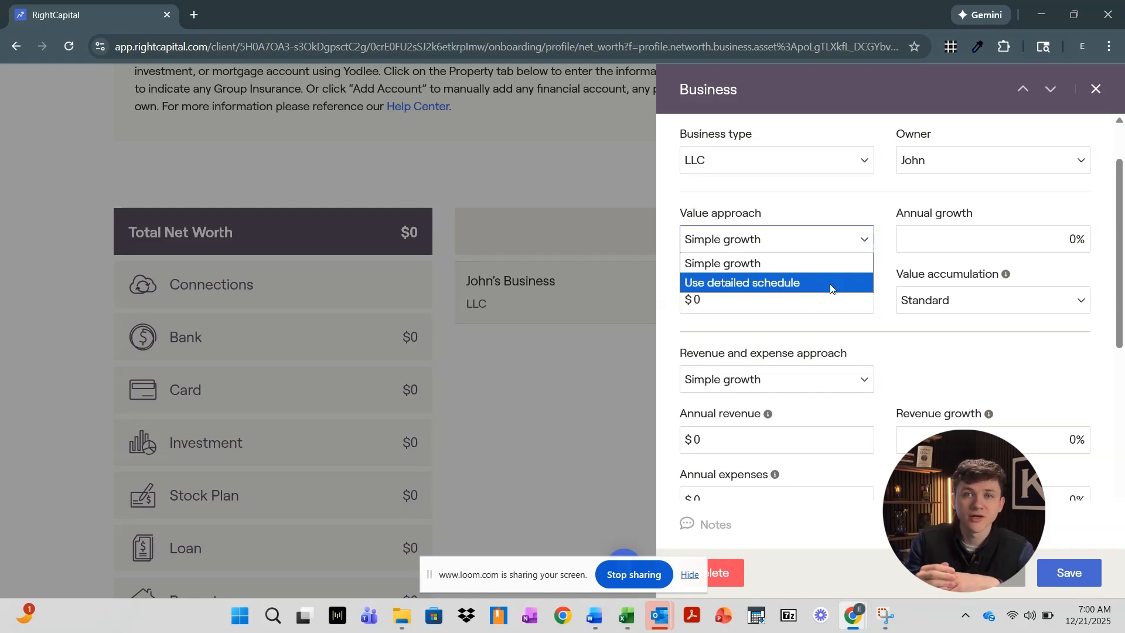
{"action": "left_click", "coordinate": [936, 239]}
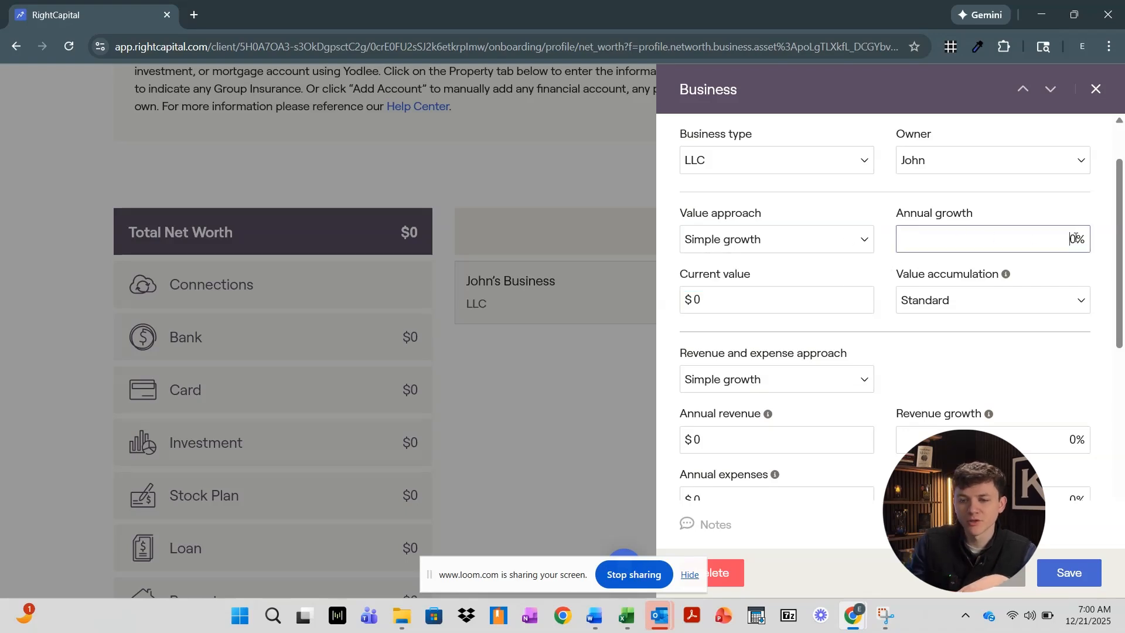
{"action": "type", "text": "1"}
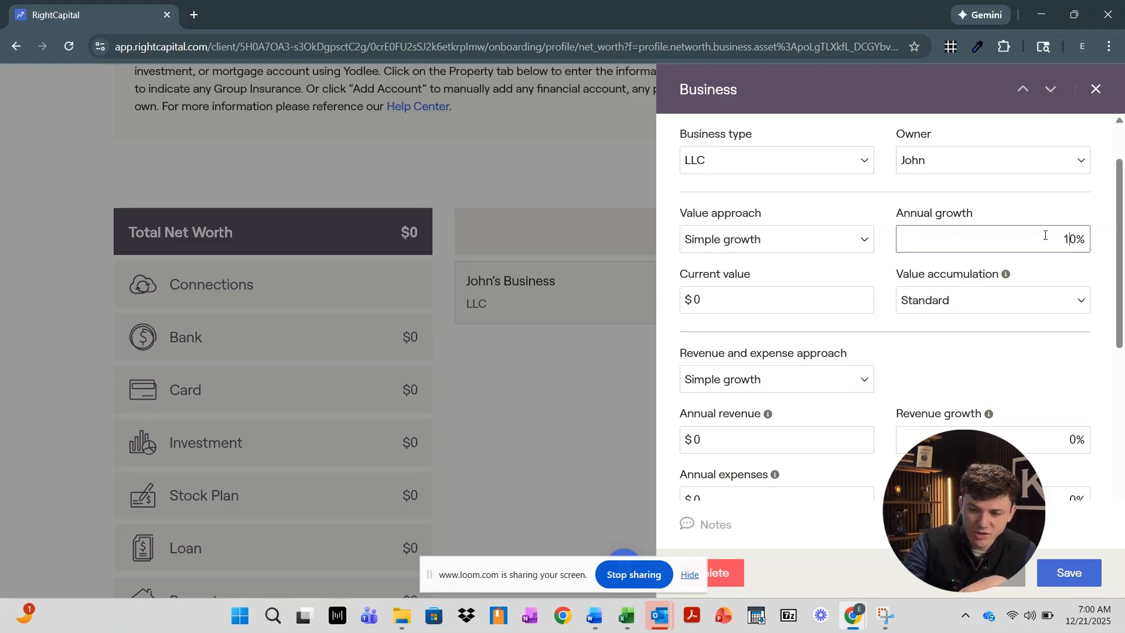
{"action": "key", "text": "Delete"}
{"action": "type", "text": "5"}
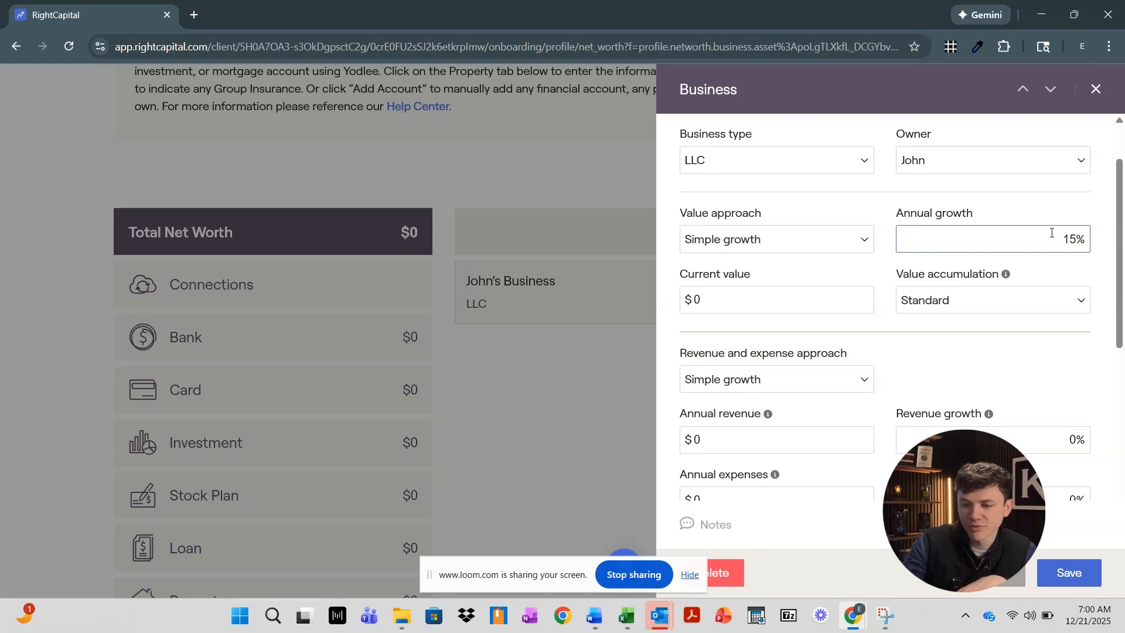
Enter a $500,000 current value and keep Standard value accumulation
{"action": "left_click", "coordinate": [712, 298]}
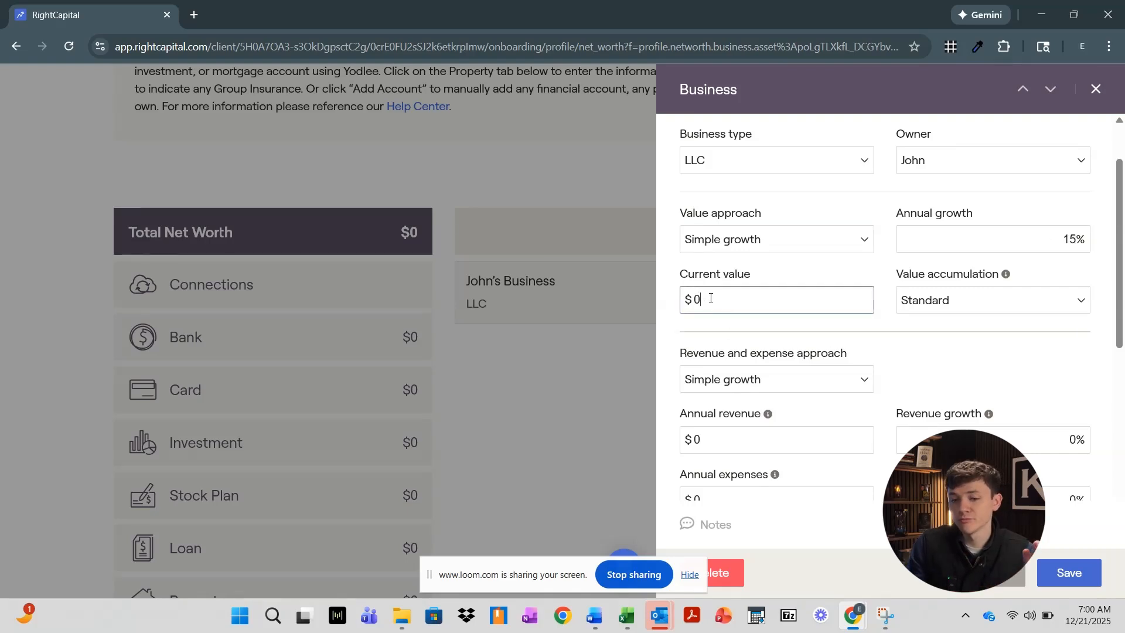
{"action": "left_click_drag", "start_coordinate": [709, 298], "coordinate": [694, 297]}
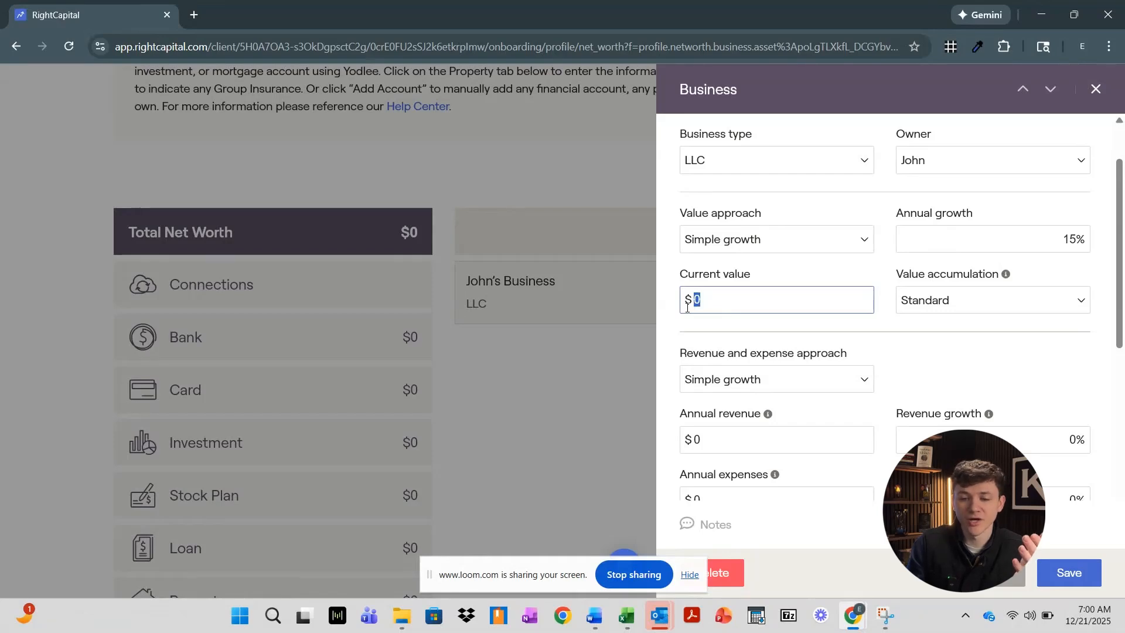
{"action": "type", "text": "1,000,"}
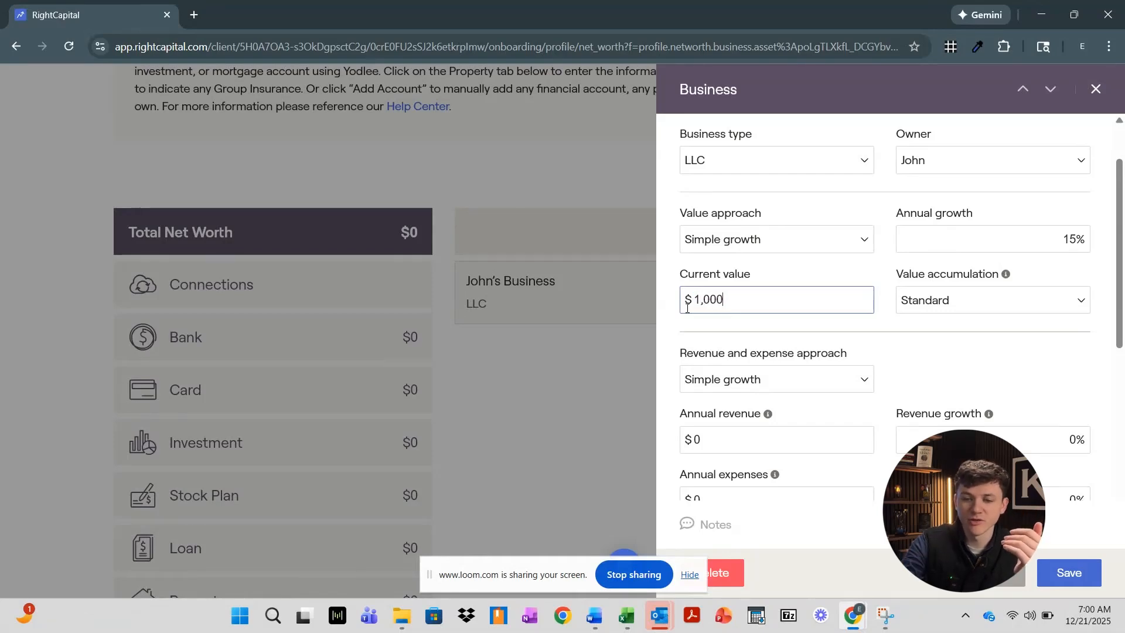
{"action": "type", "text": "00"}
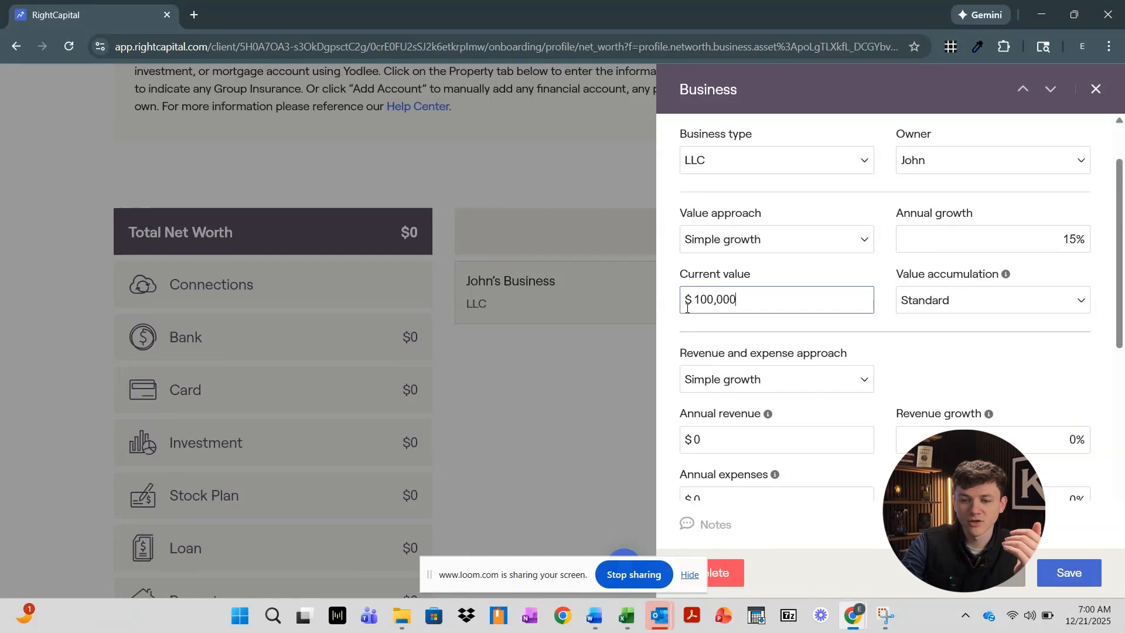
{"action": "type", "text": "0"}
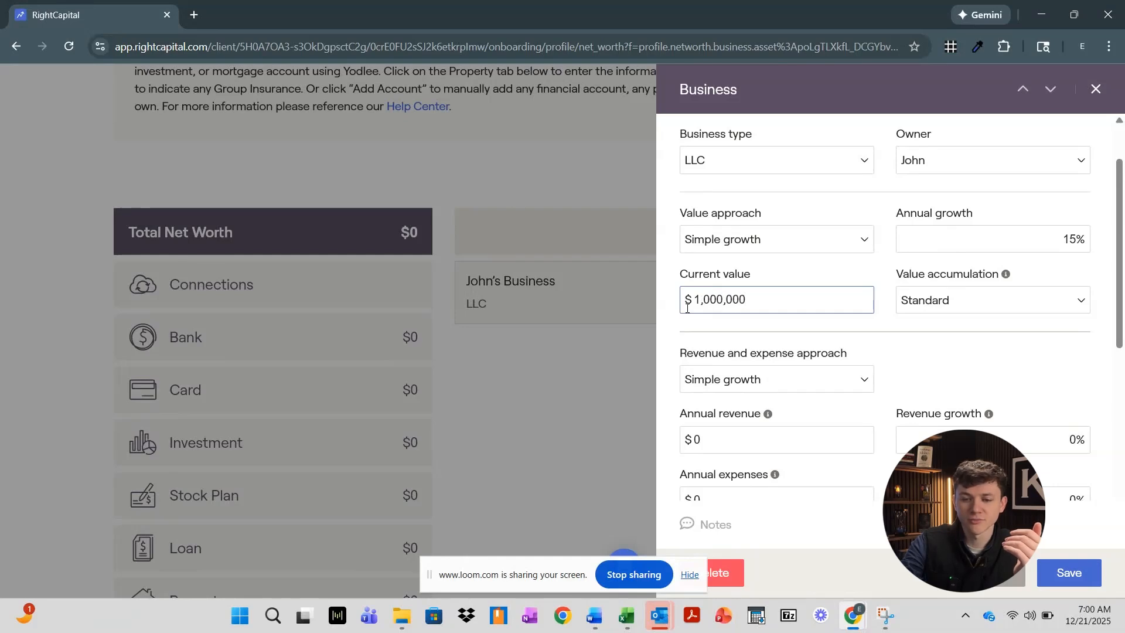
{"action": "key", "text": "BackSpace"}
{"action": "key", "text": "BackSpace"}
{"action": "key", "text": "BackSpace"}
{"action": "key", "text": "BackSpace"}
{"action": "key", "text": "BackSpace"}
{"action": "key", "text": "BackSpace"}
{"action": "key", "text": "BackSpace"}
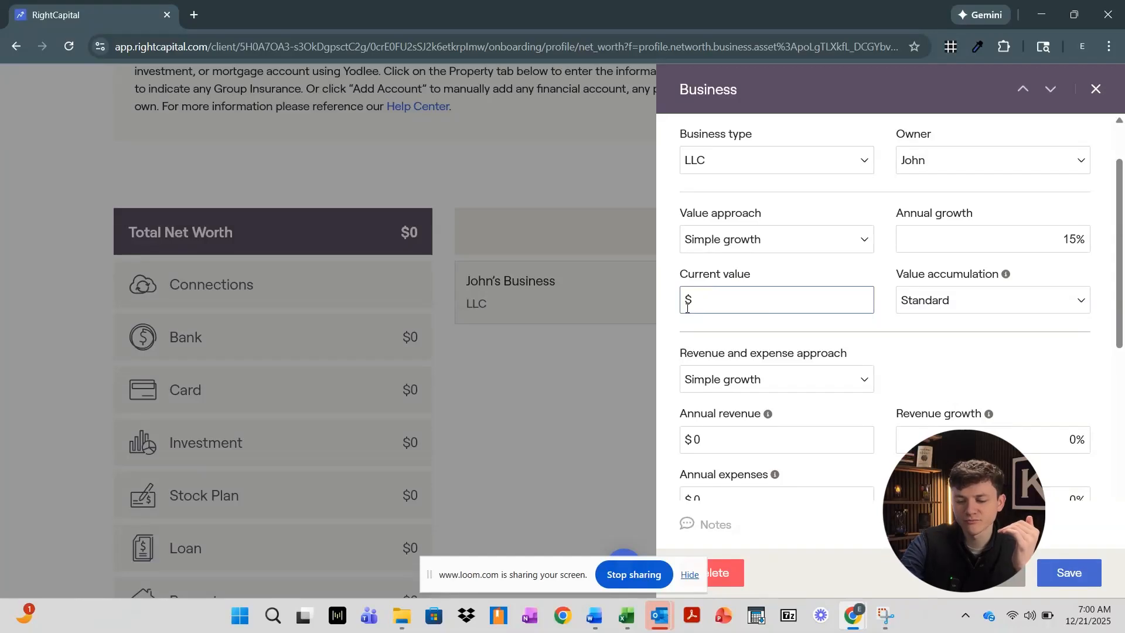
{"action": "type", "text": "5000000"}
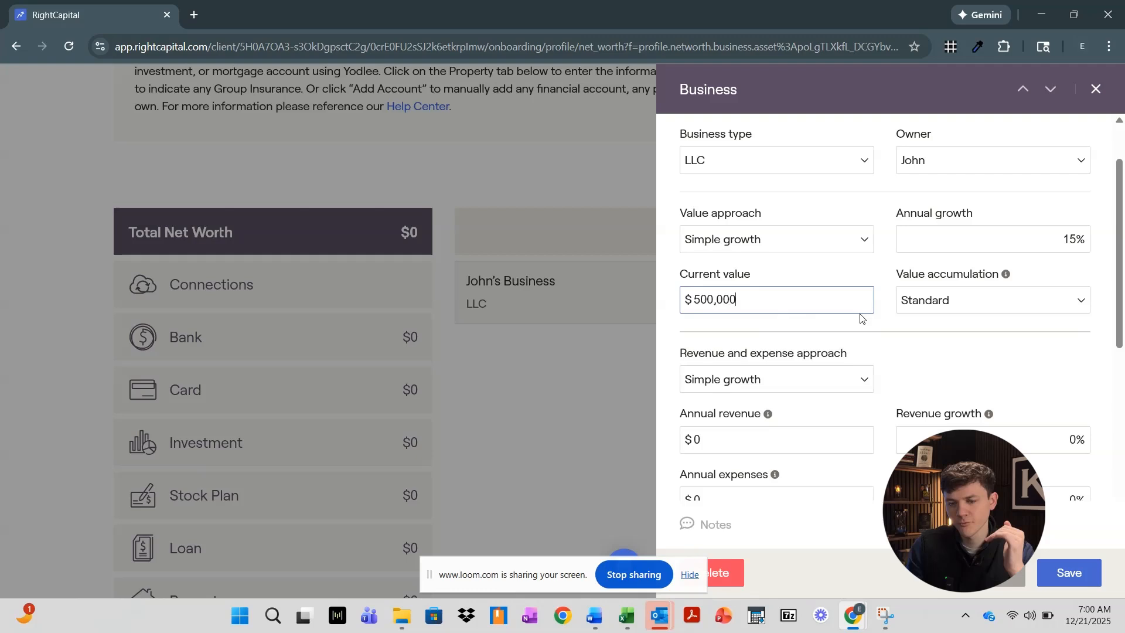
{"action": "left_click", "coordinate": [988, 302]}
{"action": "left_click", "coordinate": [988, 302]}
{"action": "mouse_move", "coordinate": [1007, 274]}
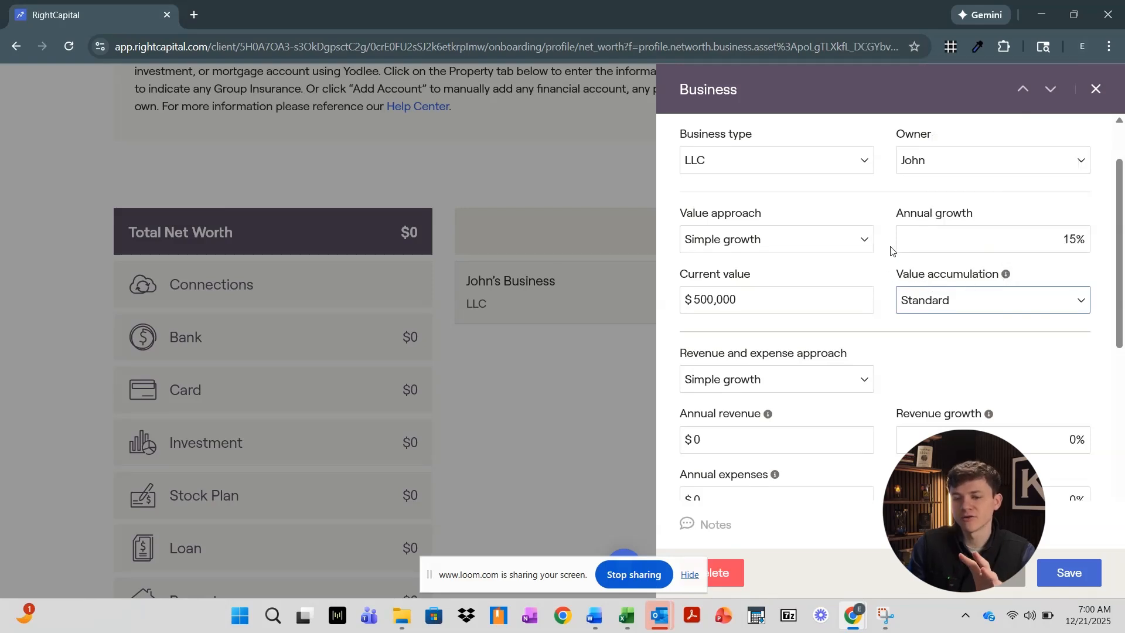
Keep Simple growth as the business's revenue and expense approach
{"action": "scroll", "coordinate": [835, 369], "scroll_direction": "down", "scroll_amount": 1}
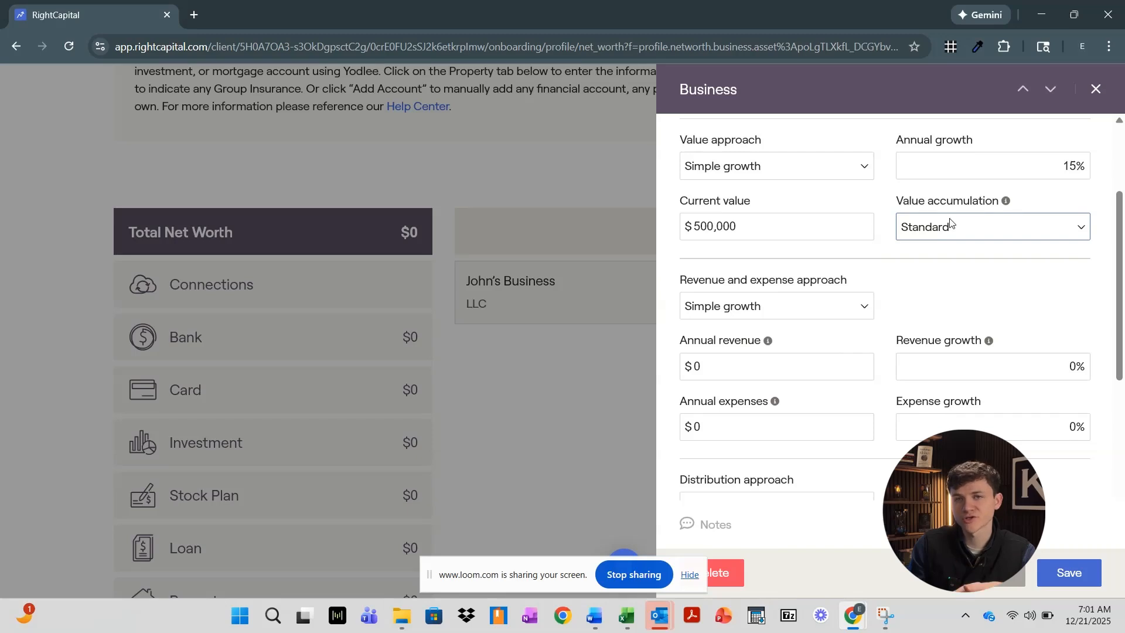
{"action": "left_click", "coordinate": [842, 306]}
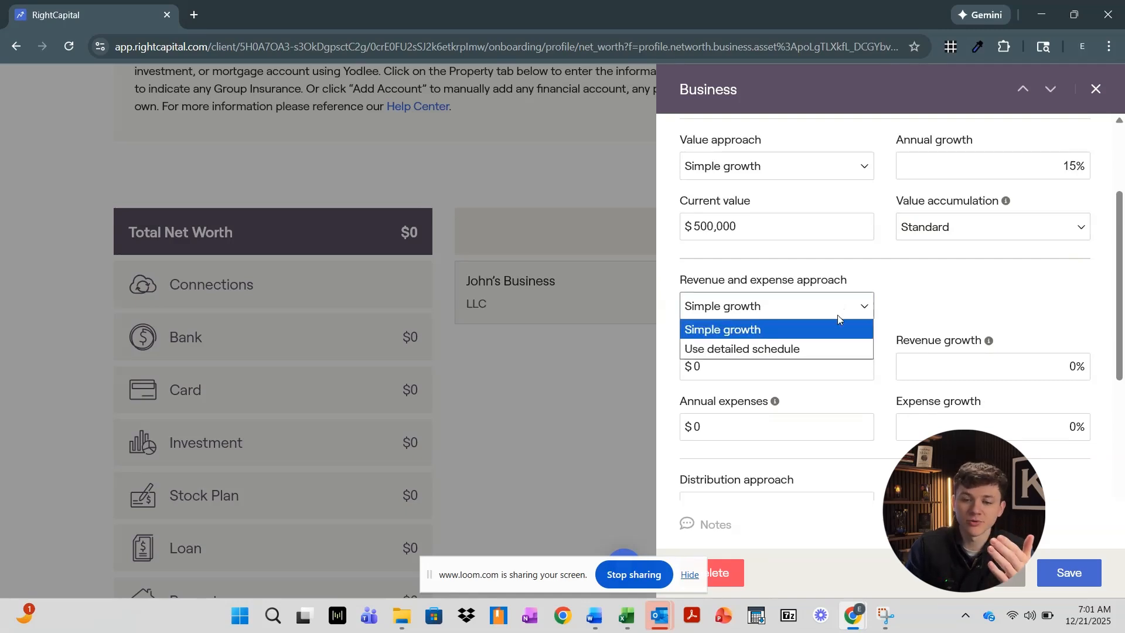
{"action": "left_click", "coordinate": [812, 330]}
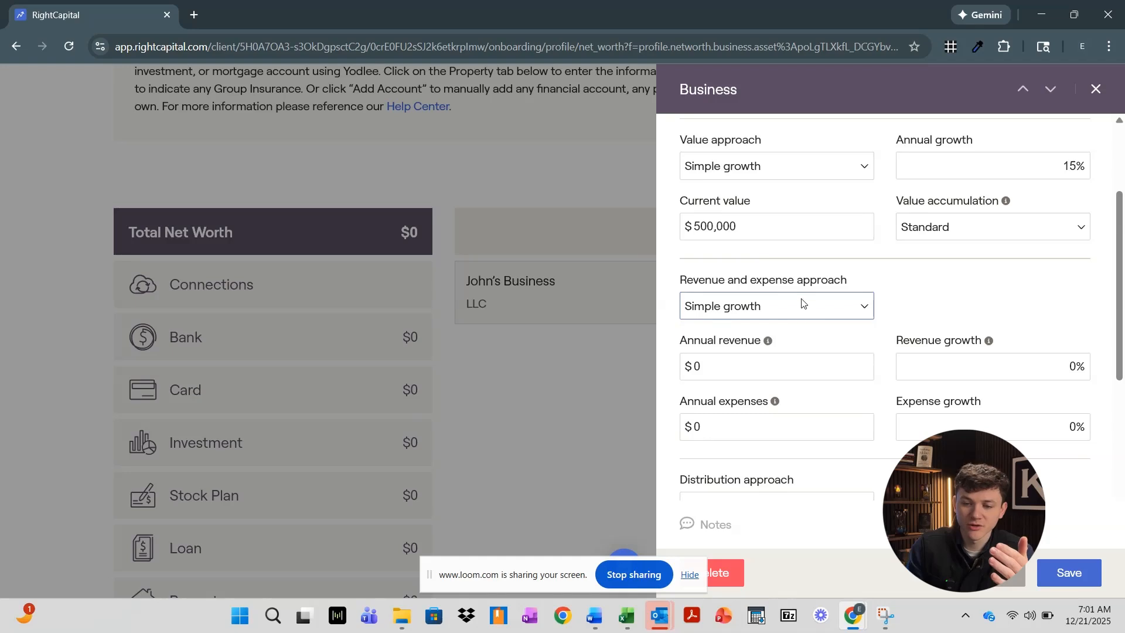
{"action": "left_click", "coordinate": [804, 304]}
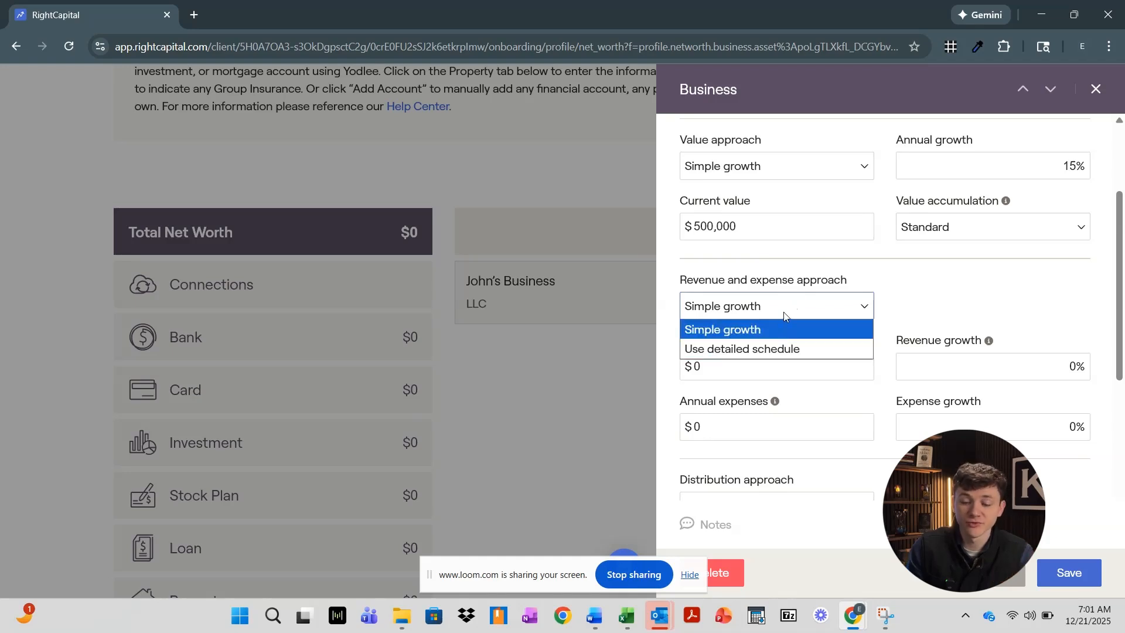
{"action": "left_click", "coordinate": [784, 308]}
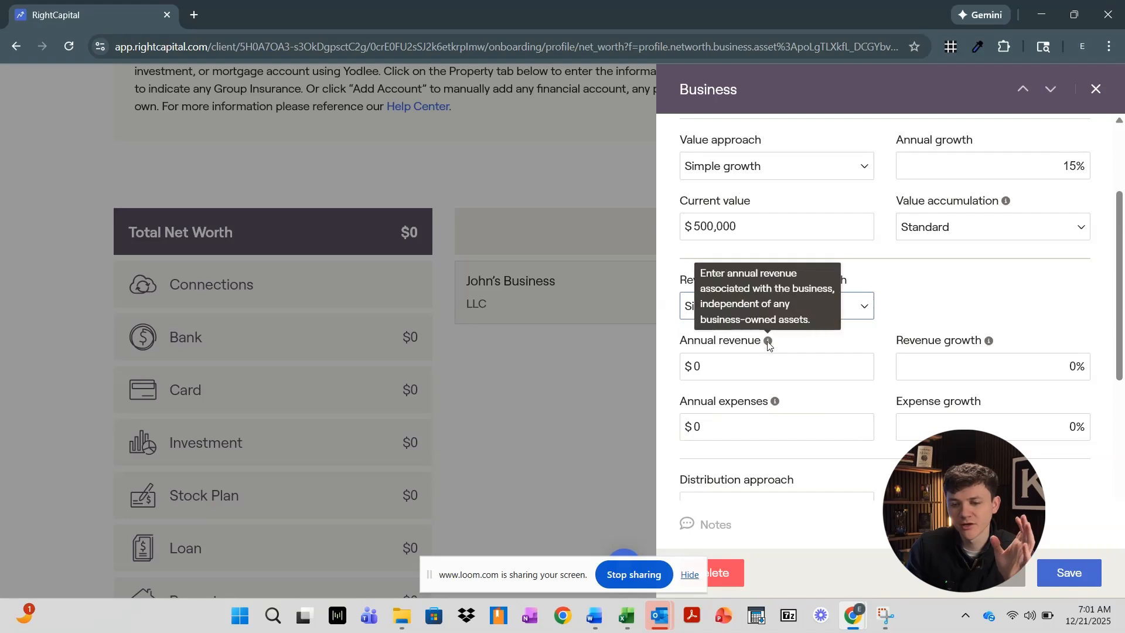
Enter $1,000,000 annual revenue and $800,000 annual expenses, leaving revenue growth at 0%
{"action": "left_click", "coordinate": [693, 368]}
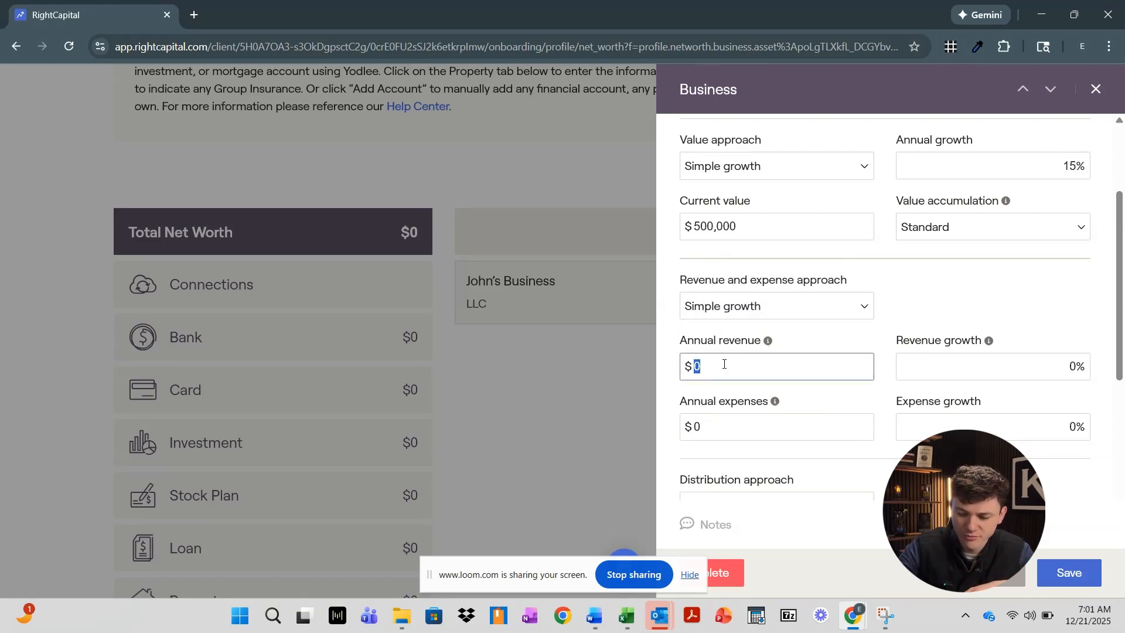
{"action": "type", "text": "1250000"}
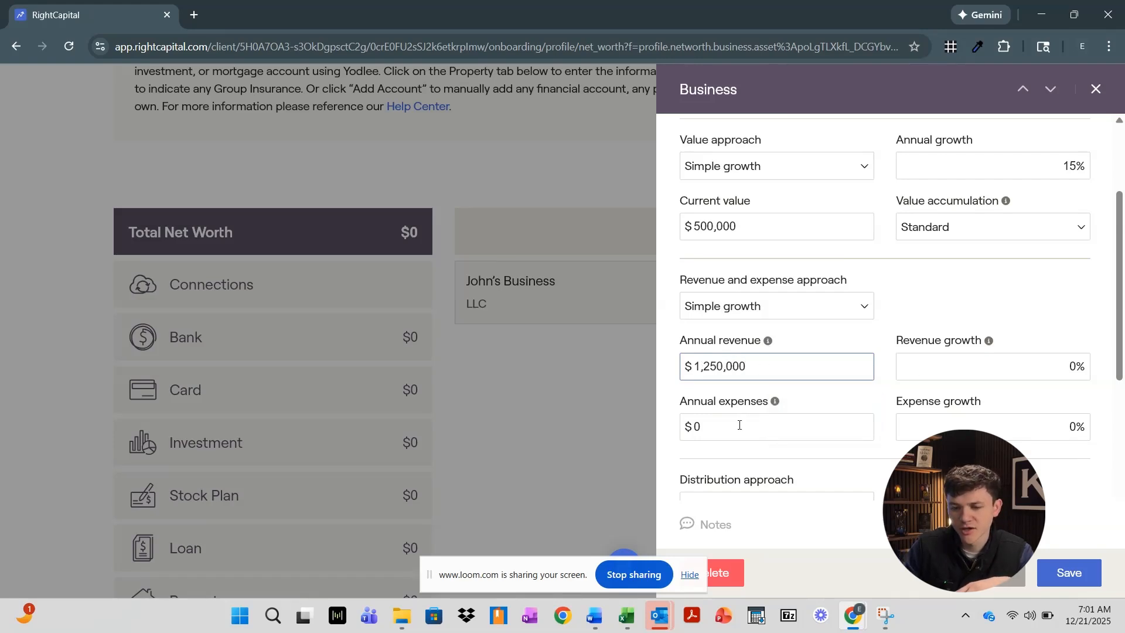
{"action": "left_click", "coordinate": [699, 428]}
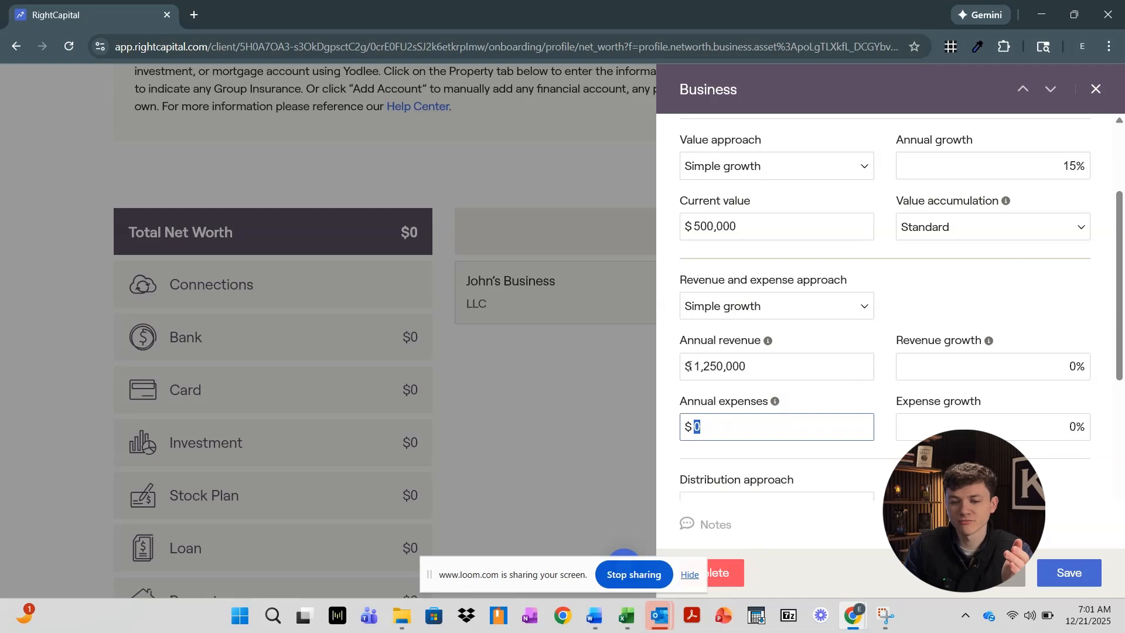
{"action": "left_click_drag", "start_coordinate": [703, 367], "coordinate": [718, 369]}
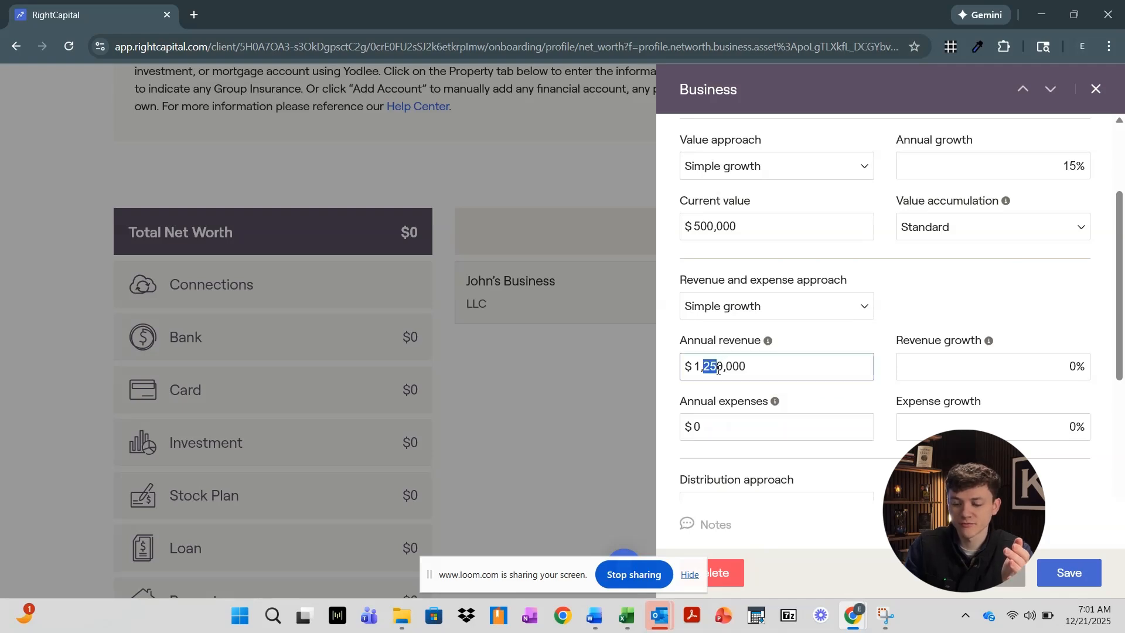
{"action": "type", "text": "00"}
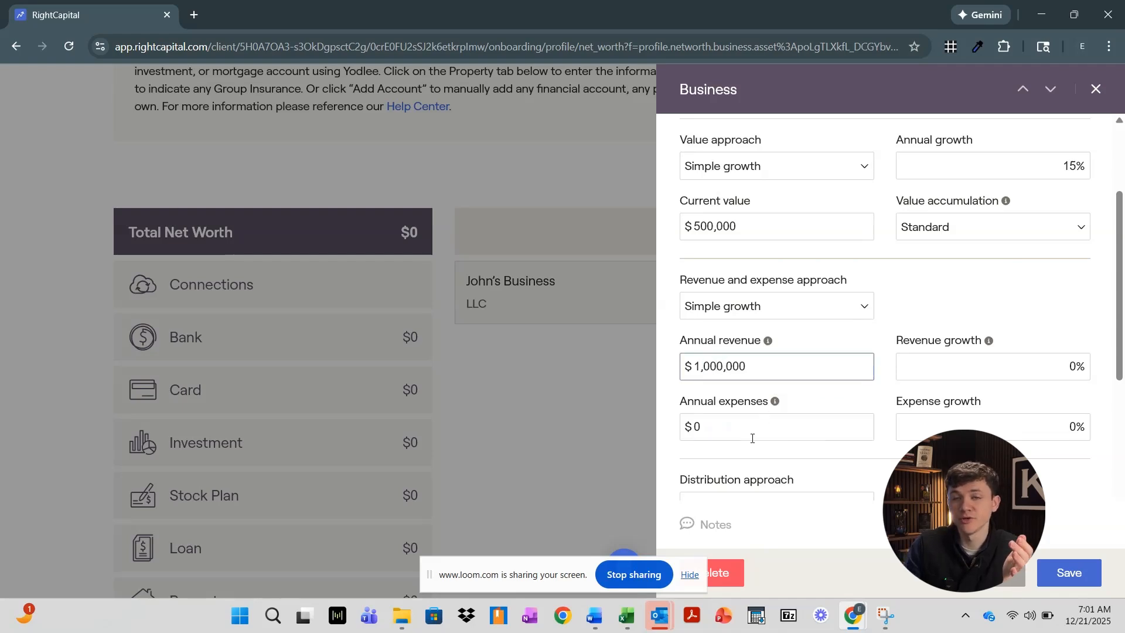
{"action": "left_click", "coordinate": [730, 429]}
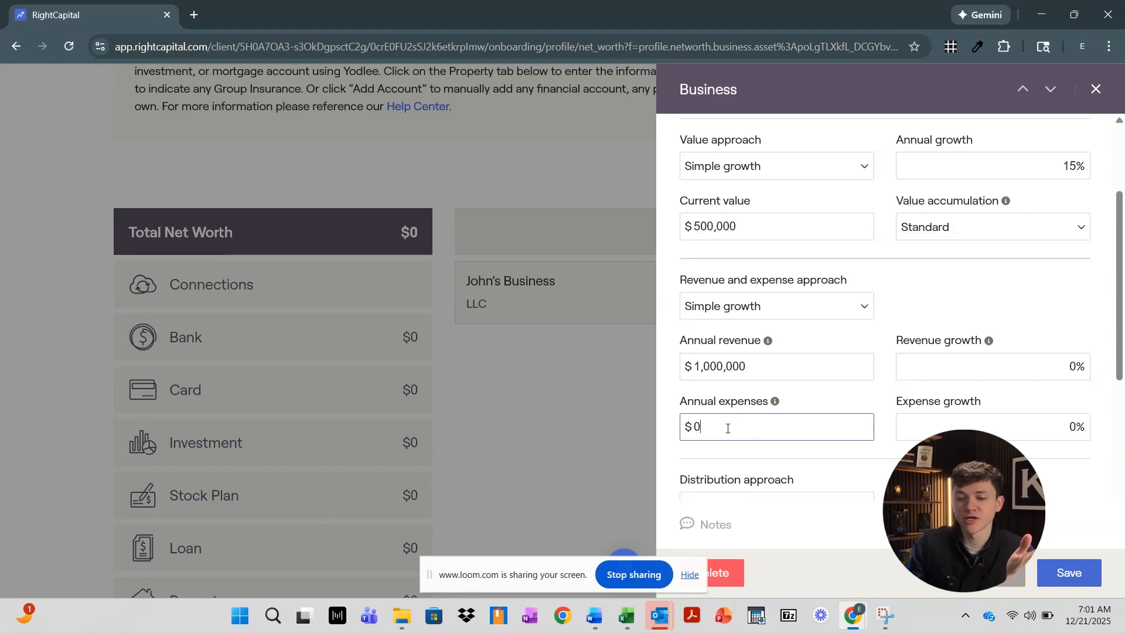
{"action": "left_click_drag", "start_coordinate": [730, 428], "coordinate": [658, 433]}
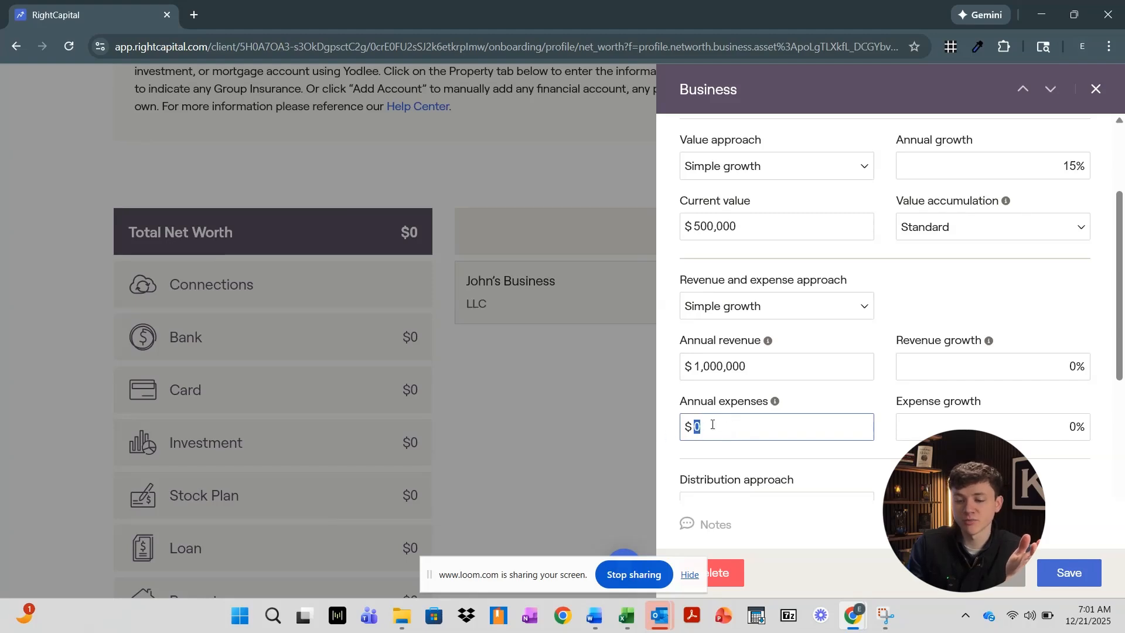
{"action": "type", "text": "800000"}
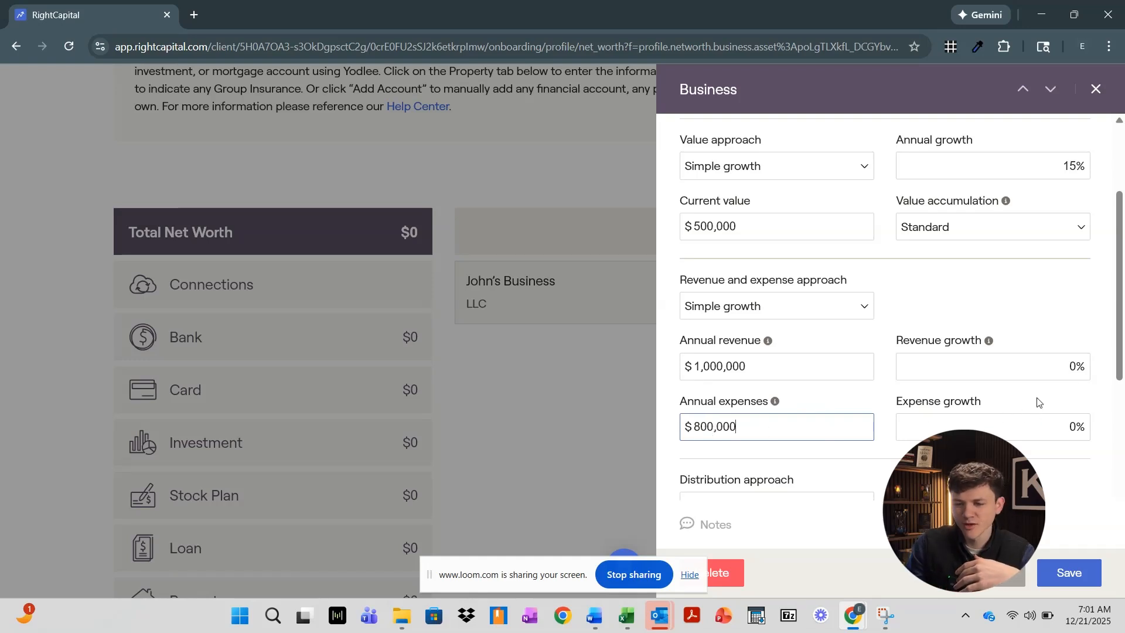
{"action": "left_click", "coordinate": [1063, 362]}
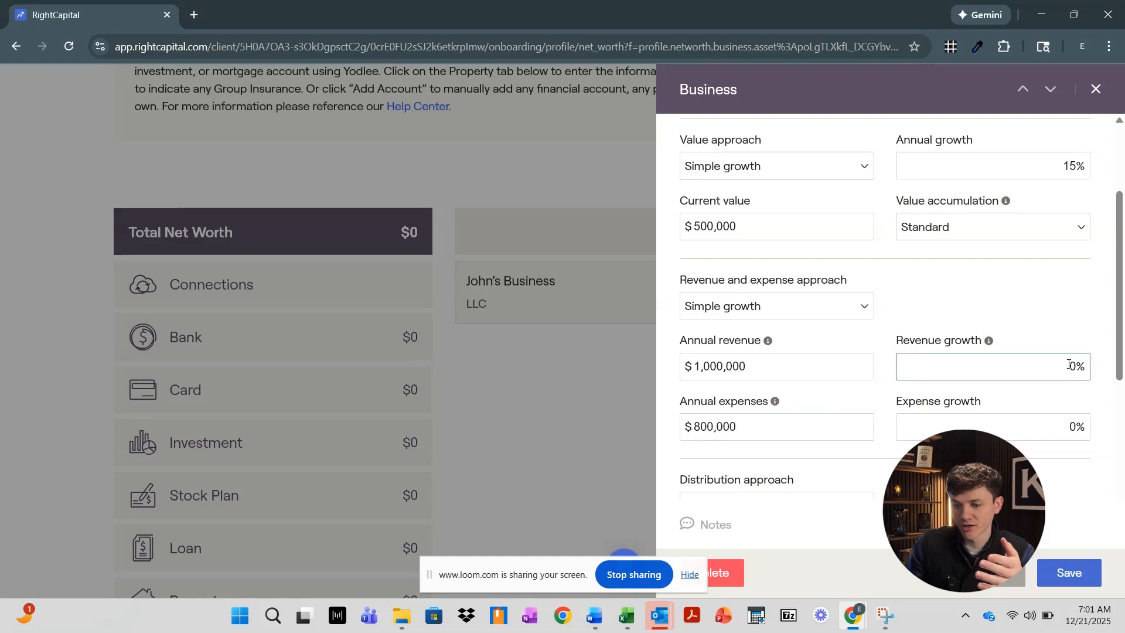
{"action": "mouse_move", "coordinate": [991, 344]}
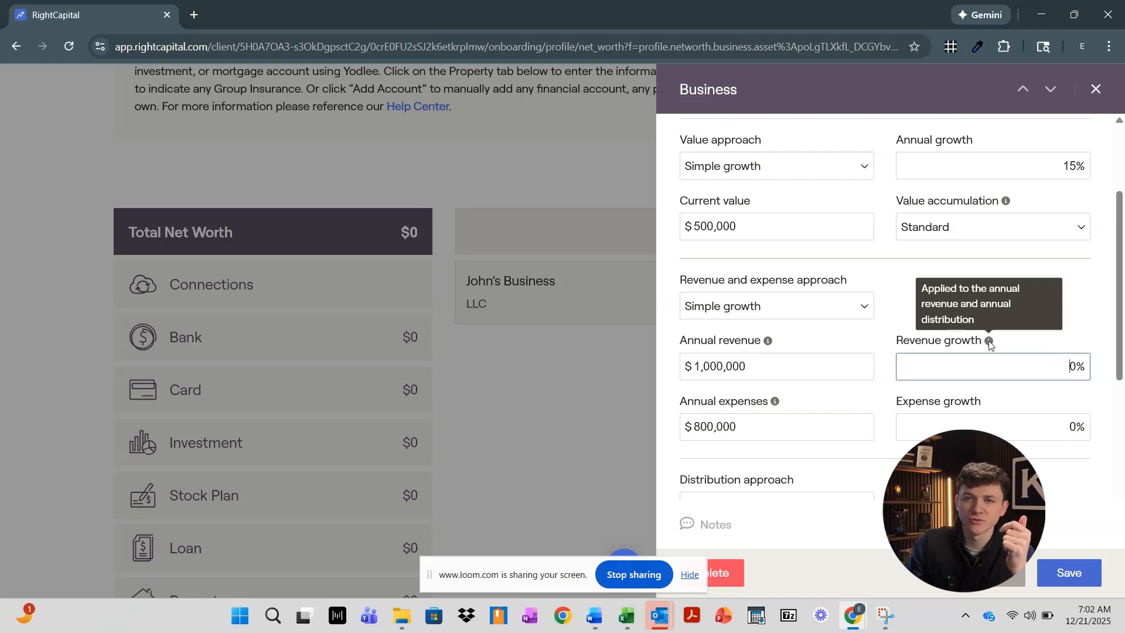
Keep Annual dollar amount as the business's distribution type
{"action": "scroll", "coordinate": [795, 452], "scroll_direction": "down", "scroll_amount": 1}
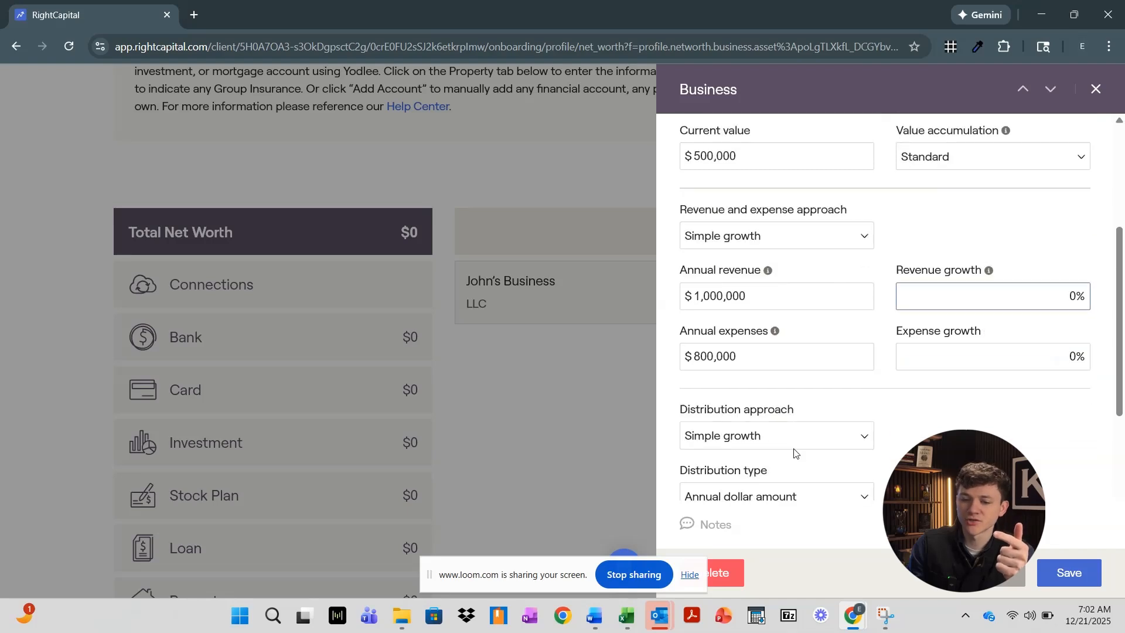
{"action": "scroll", "coordinate": [795, 452], "scroll_direction": "down", "scroll_amount": 1}
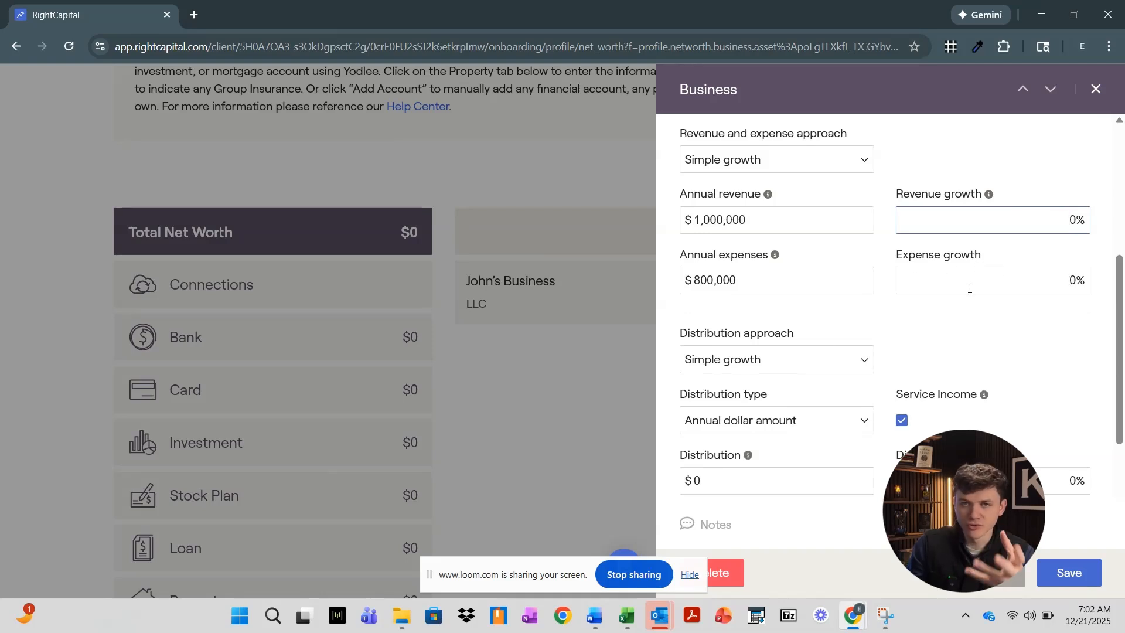
{"action": "left_click", "coordinate": [800, 359]}
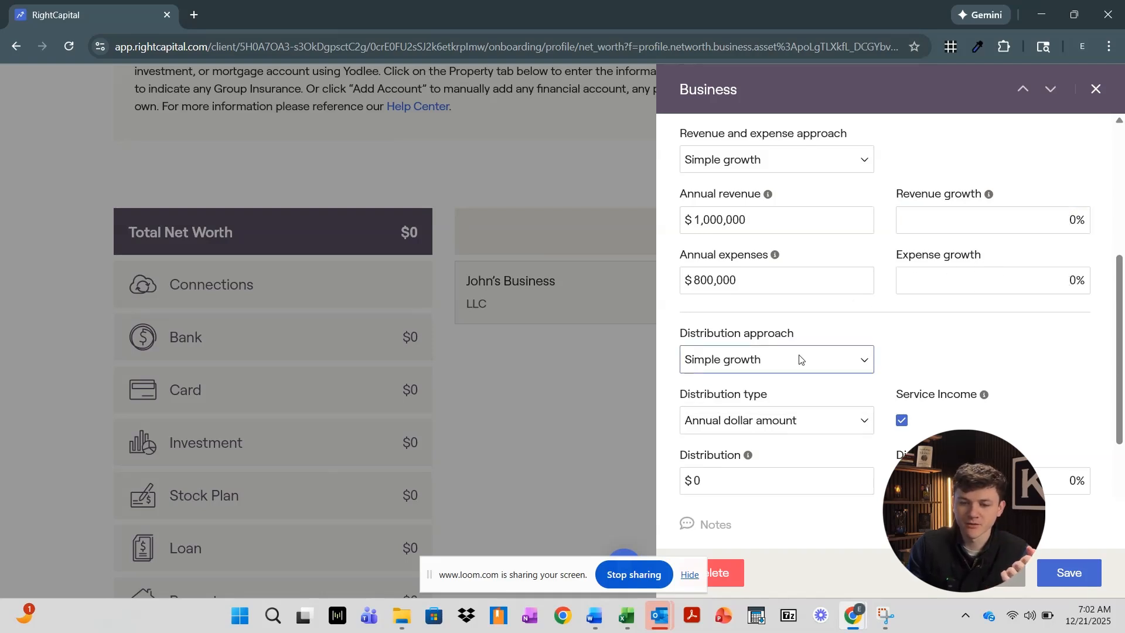
{"action": "left_click", "coordinate": [802, 426]}
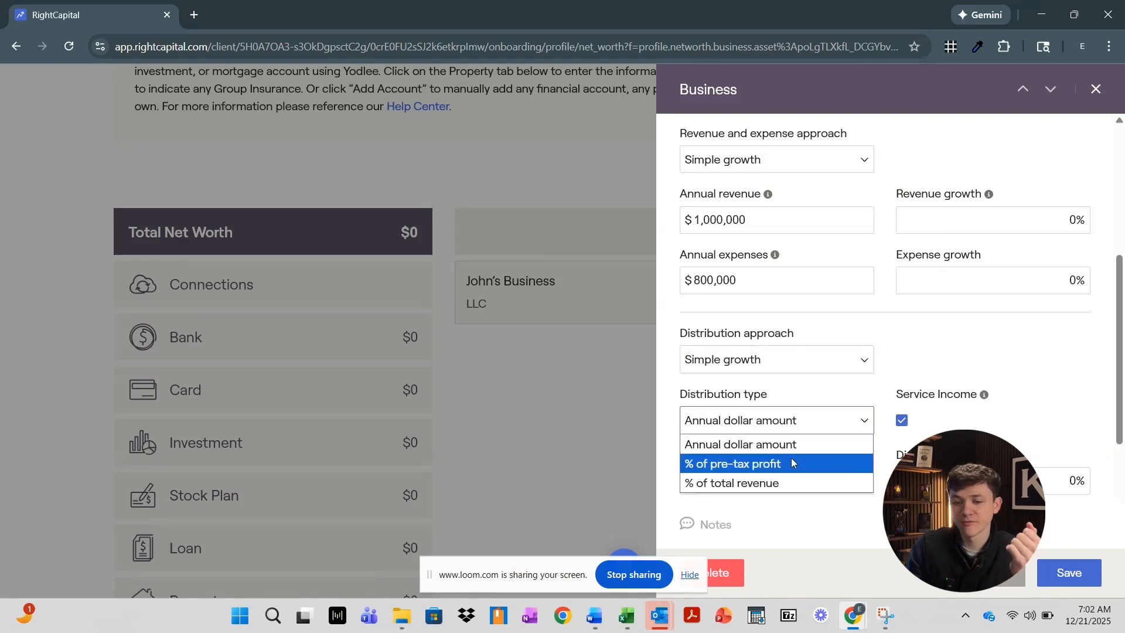
{"action": "left_click", "coordinate": [788, 501]}
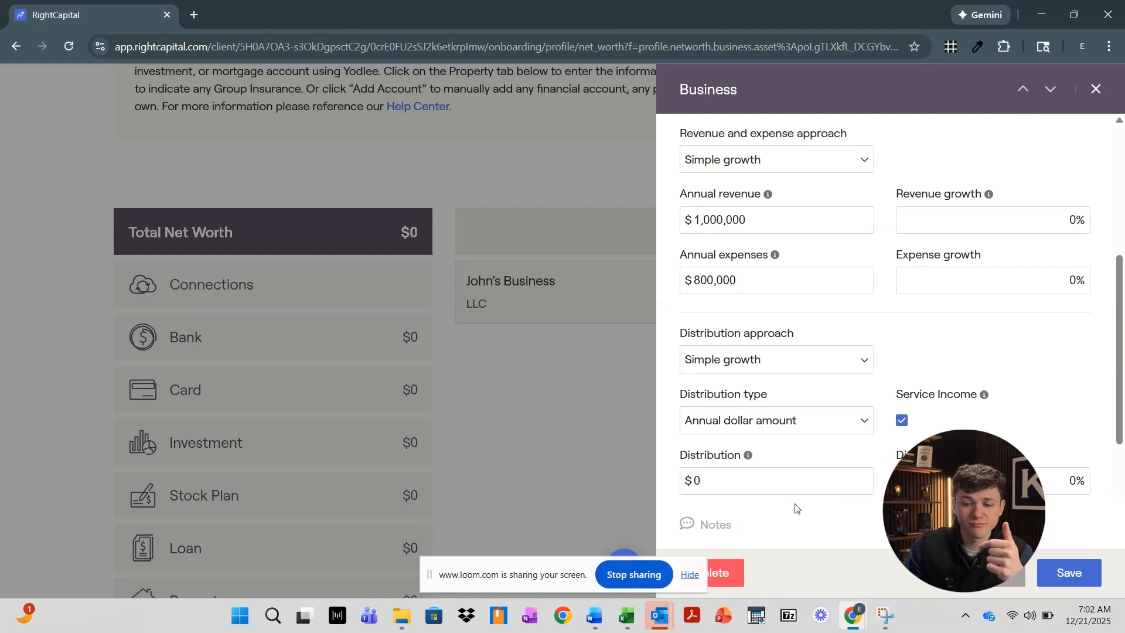
Enter a $50,000 annual distribution with 10% distribution growth
{"action": "left_click", "coordinate": [1036, 472]}
{"action": "scroll", "coordinate": [1035, 475], "scroll_direction": "down", "scroll_amount": 3}
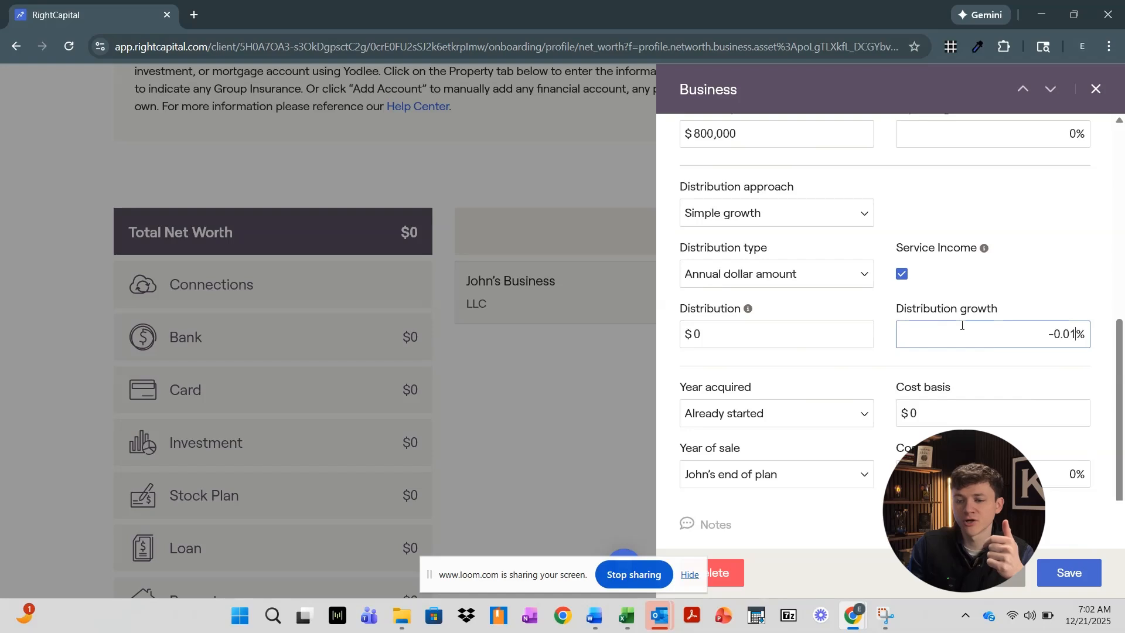
{"action": "key", "text": "BackSpace"}
{"action": "key", "text": "BackSpace"}
{"action": "key", "text": "BackSpace"}
{"action": "key", "text": "BackSpace"}
{"action": "key", "text": "BackSpace"}
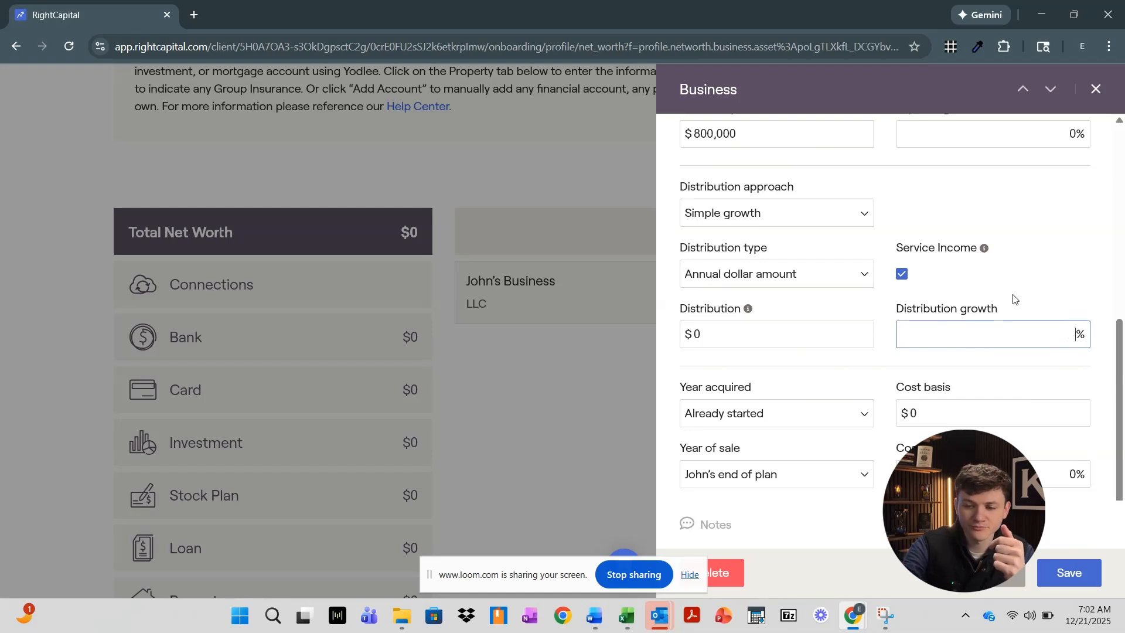
{"action": "type", "text": "0"}
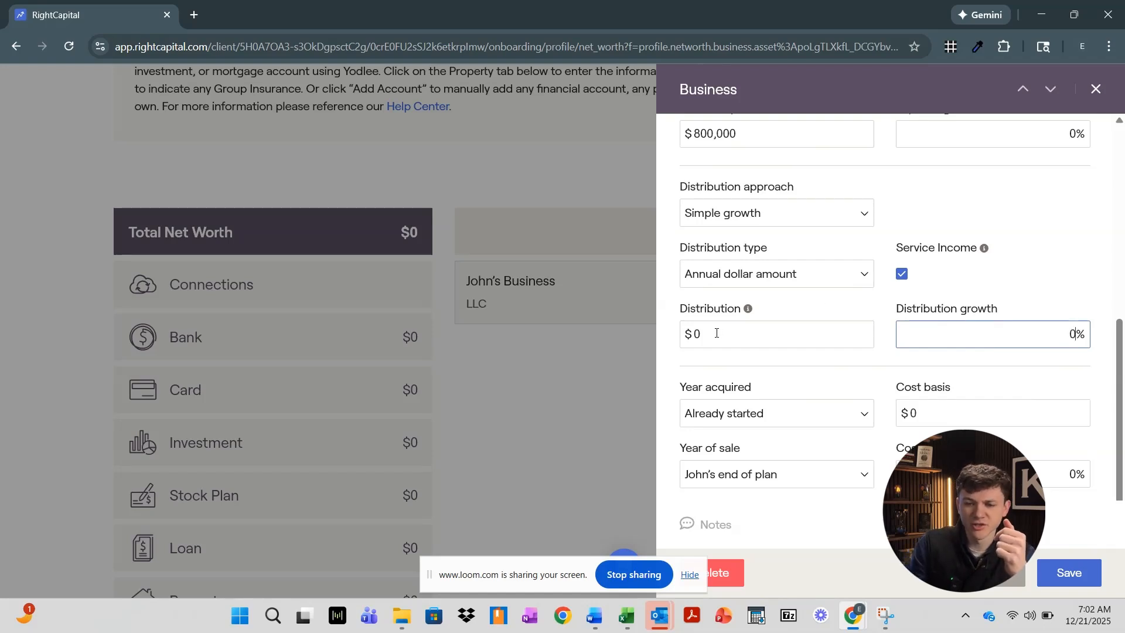
{"action": "left_click", "coordinate": [716, 333]}
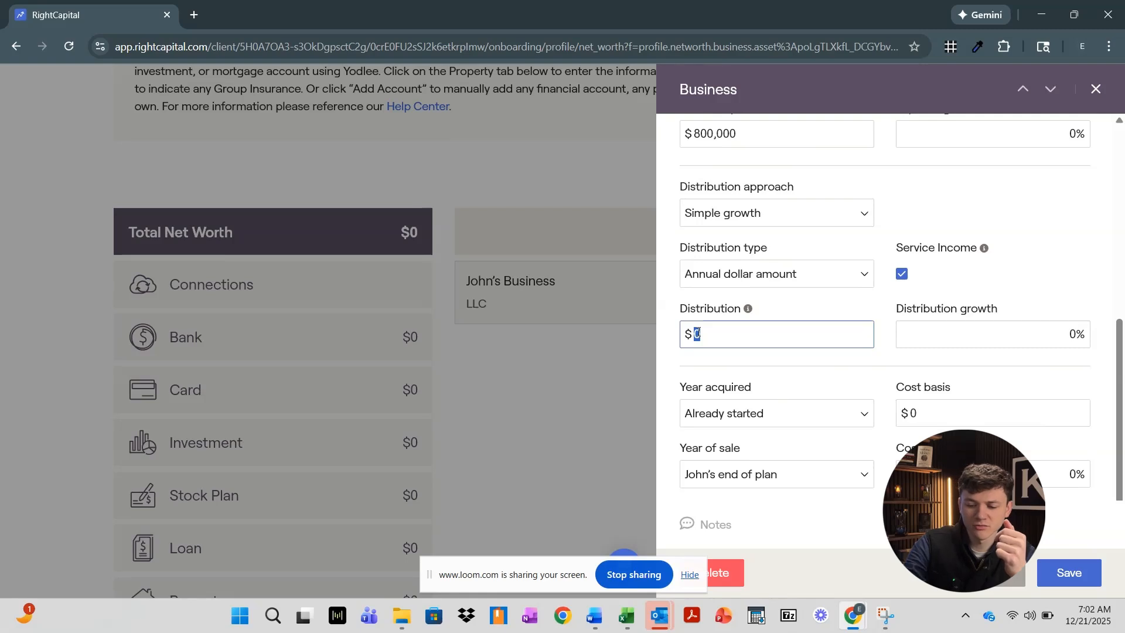
{"action": "type", "text": "50000"}
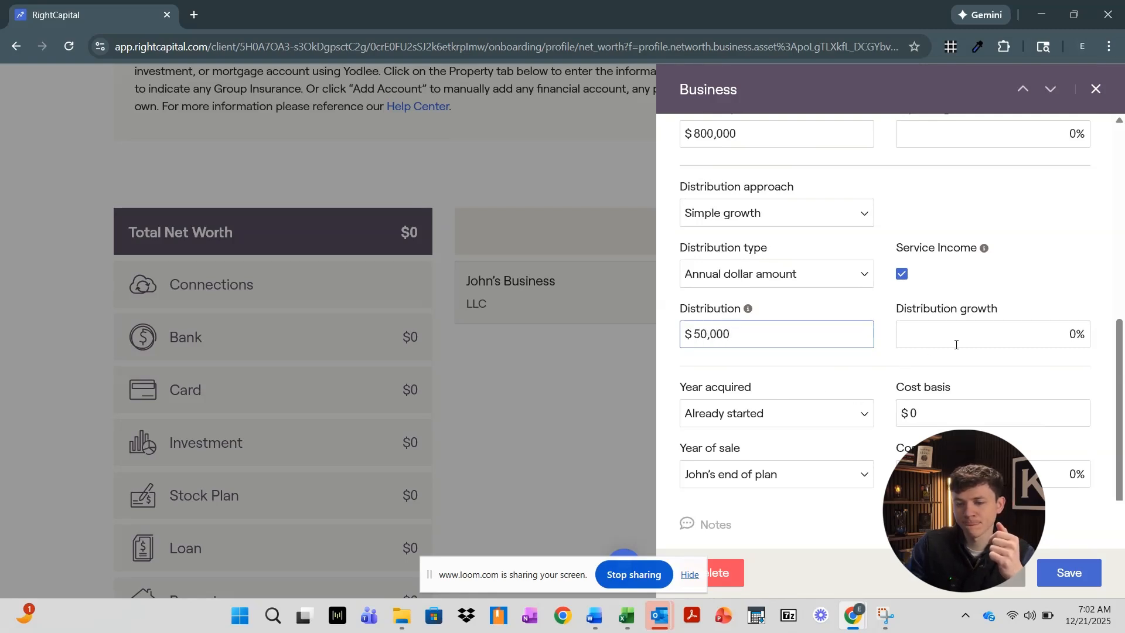
{"action": "left_click", "coordinate": [1026, 333]}
{"action": "double_click", "coordinate": [1079, 334]}
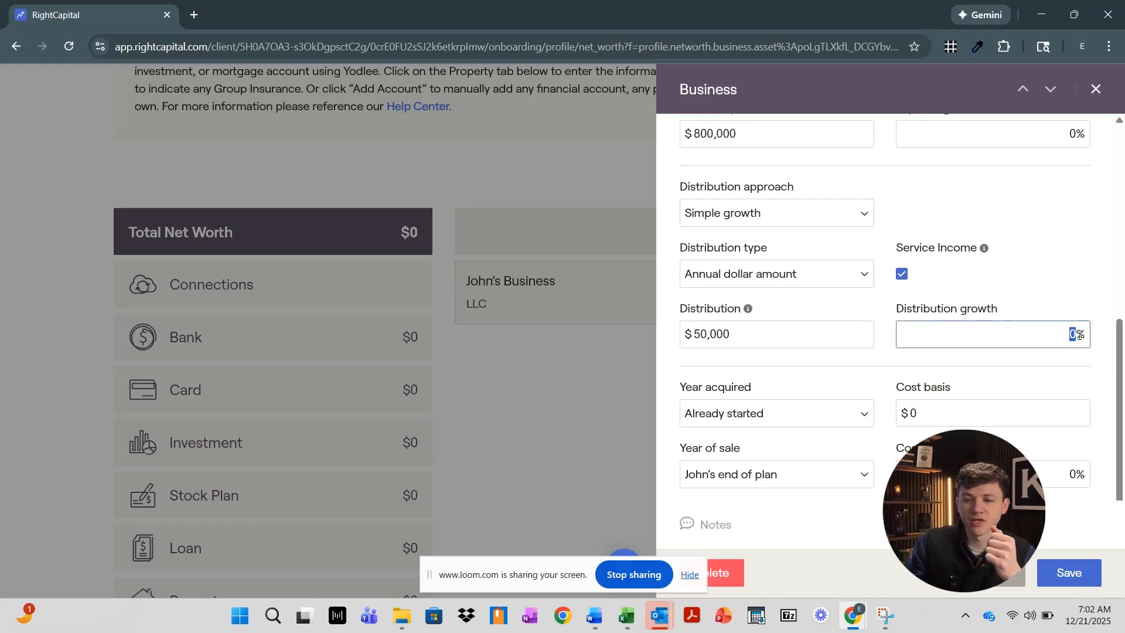
{"action": "type", "text": "10"}
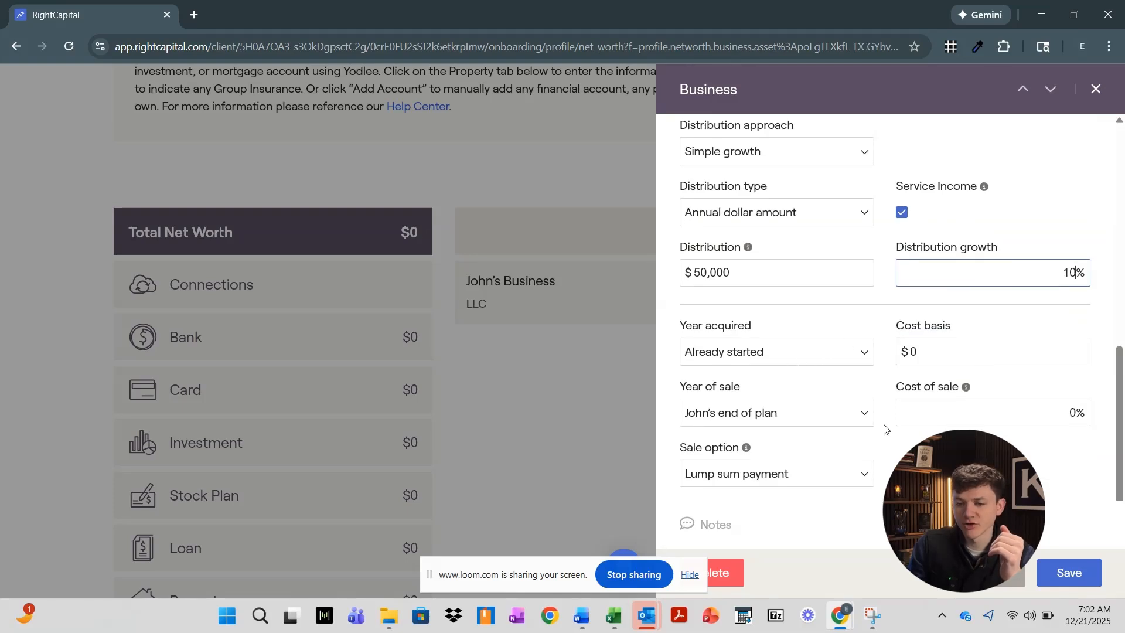
Keep Already started as year acquired and John's end of plan as year of sale
{"action": "left_click", "coordinate": [774, 355]}
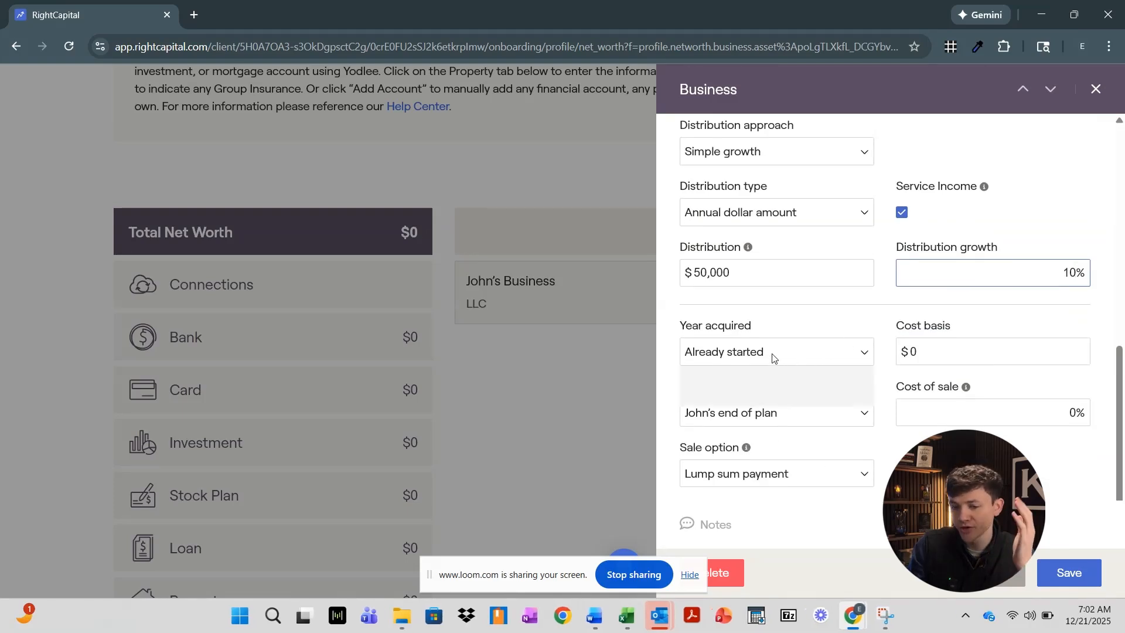
{"action": "left_click", "coordinate": [773, 357]}
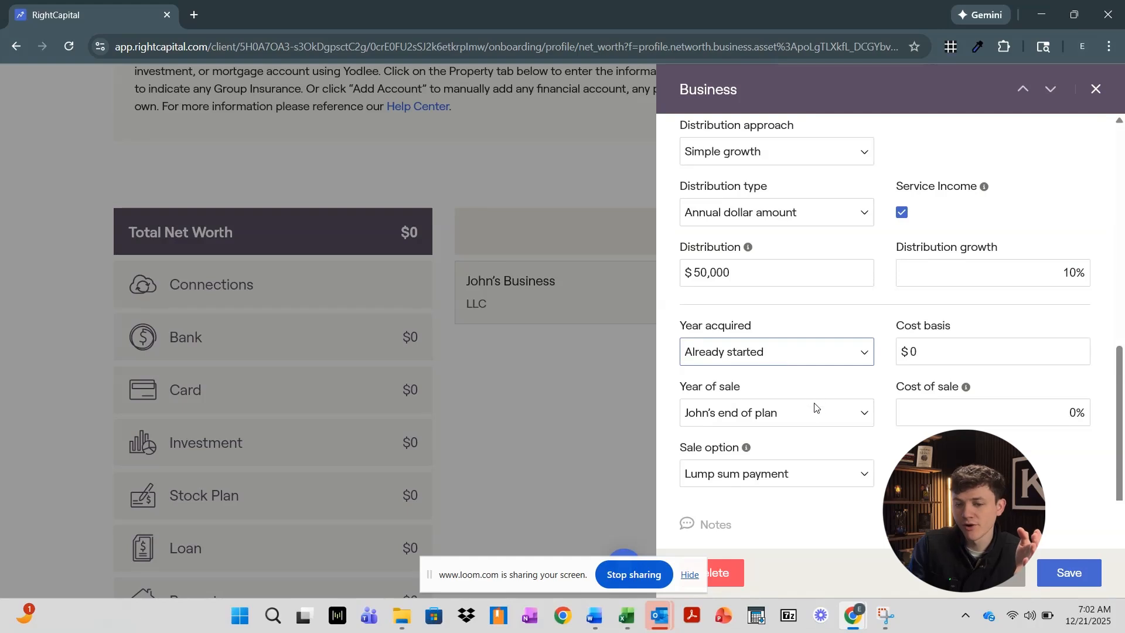
{"action": "left_click", "coordinate": [818, 418]}
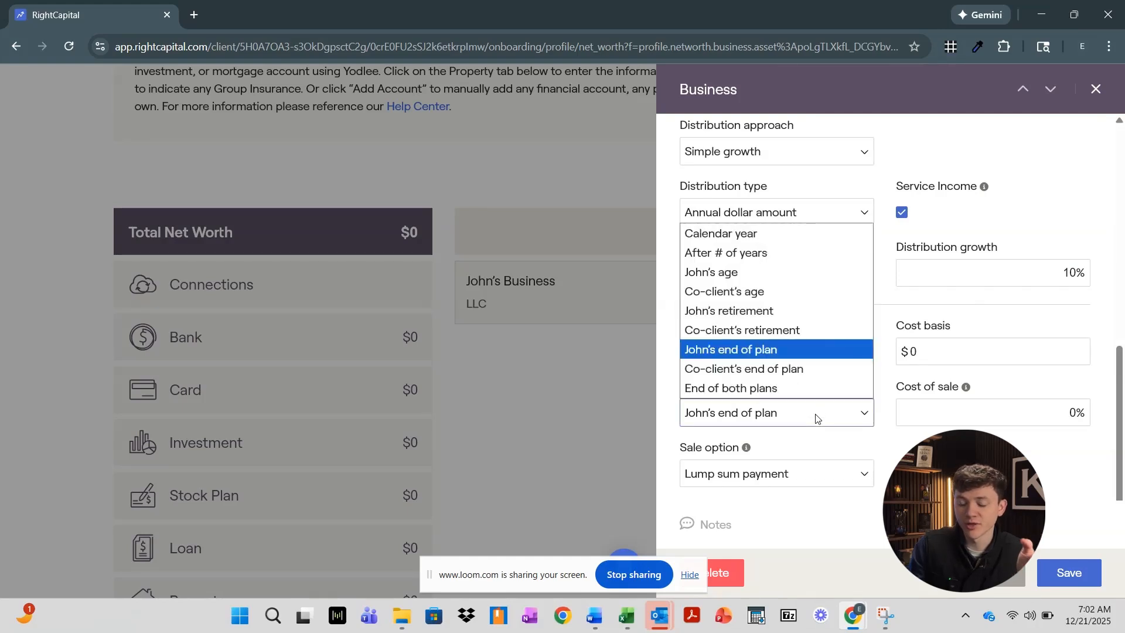
{"action": "left_click", "coordinate": [818, 417]}
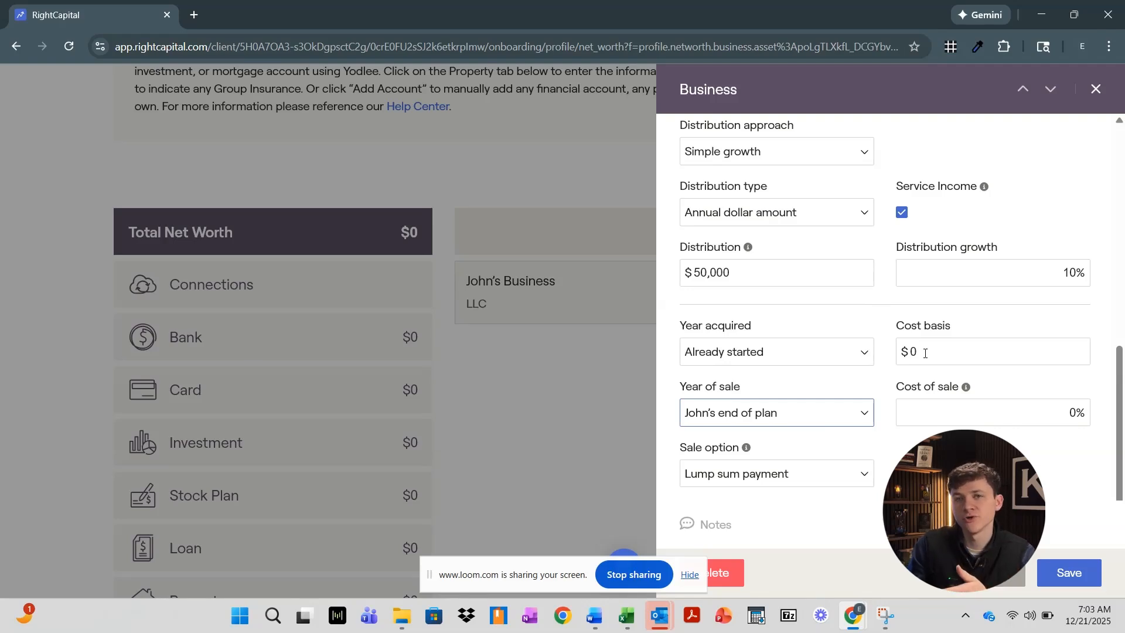
Change the business's cost of sale from 0 to 5%
{"action": "mouse_move", "coordinate": [967, 388]}
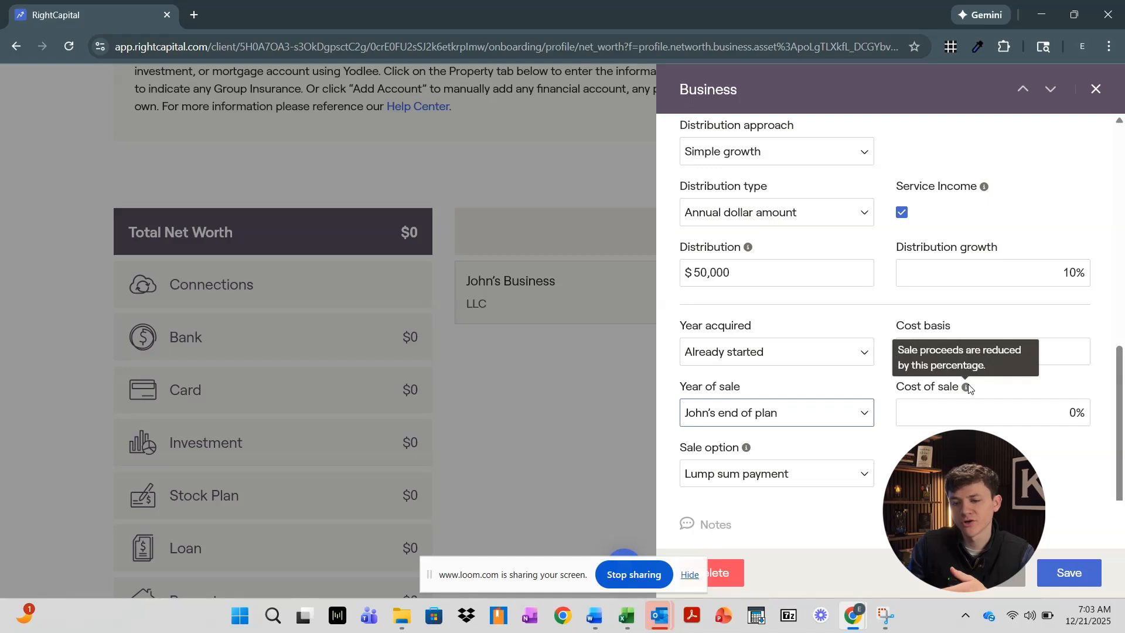
{"action": "left_click", "coordinate": [1034, 423]}
{"action": "left_click_drag", "start_coordinate": [1051, 414], "coordinate": [1088, 417]}
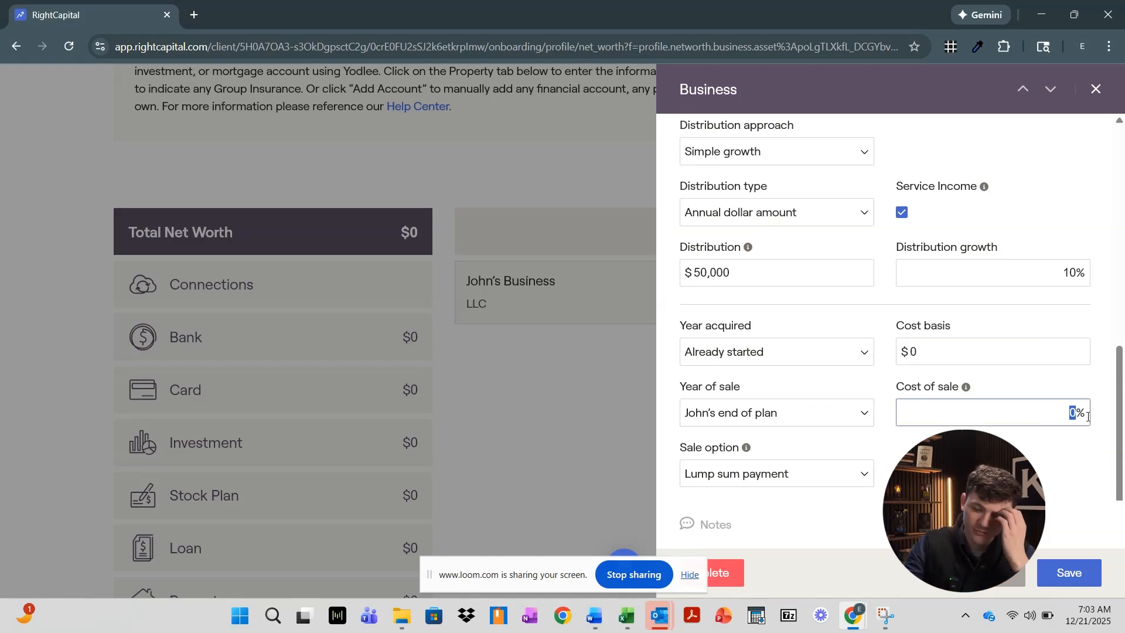
{"action": "type", "text": "5"}
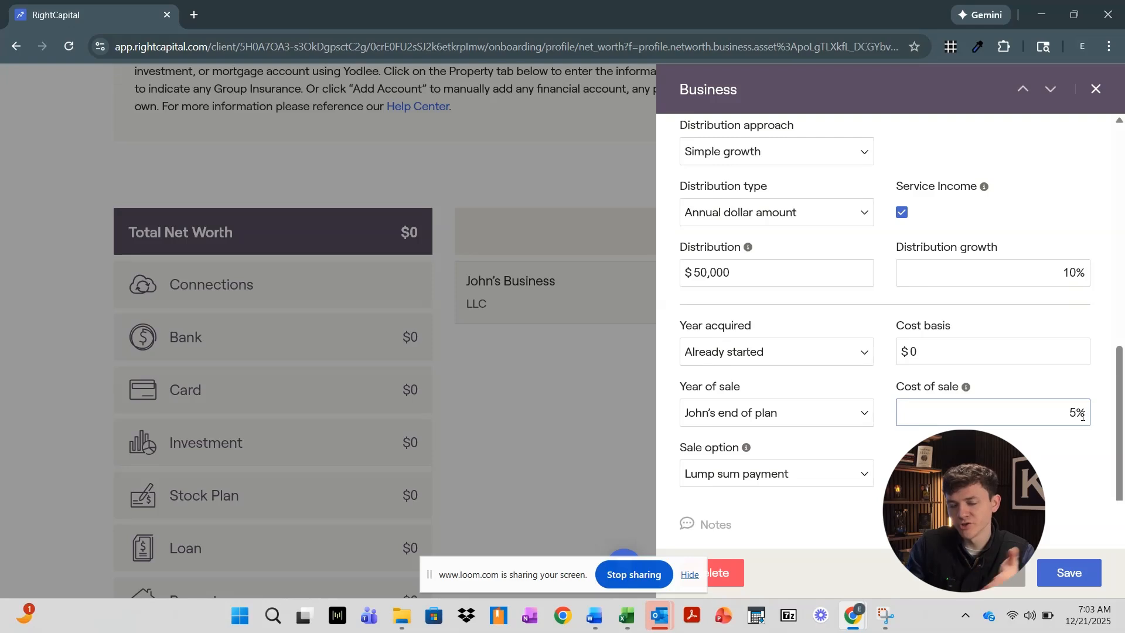
Keep Lump sum payment as the sale option and save the business details
{"action": "left_click", "coordinate": [773, 476]}
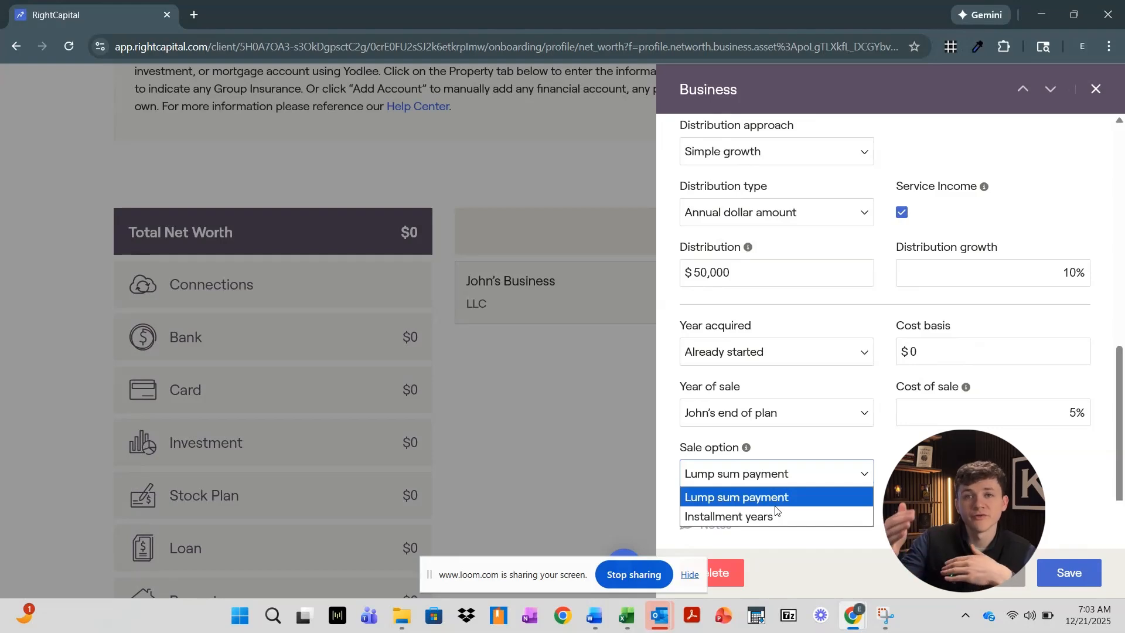
{"action": "left_click", "coordinate": [890, 461]}
{"action": "scroll", "coordinate": [885, 328], "scroll_direction": "up", "scroll_amount": 5}
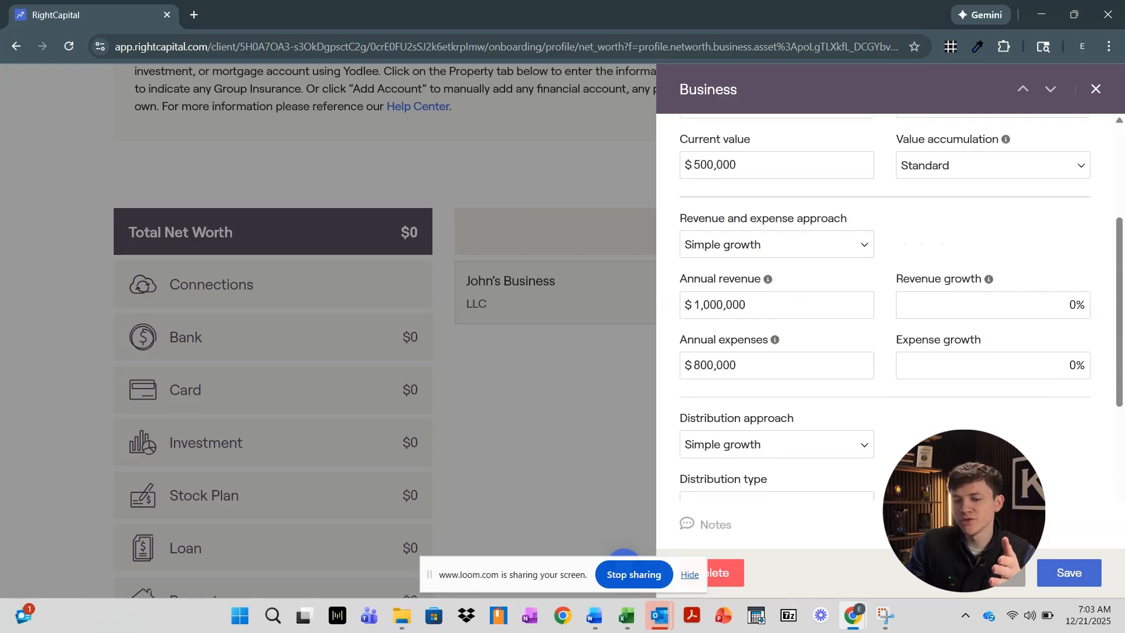
{"action": "scroll", "coordinate": [885, 328], "scroll_direction": "down", "scroll_amount": 2}
{"action": "scroll", "coordinate": [885, 328], "scroll_direction": "up", "scroll_amount": 3}
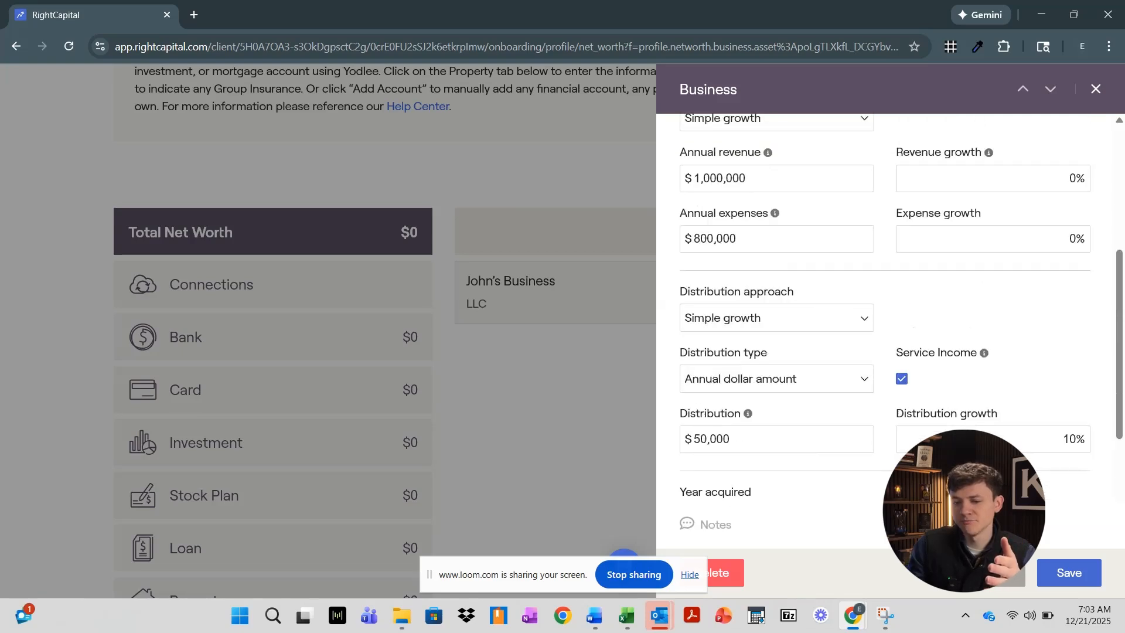
{"action": "left_click", "coordinate": [1073, 578]}
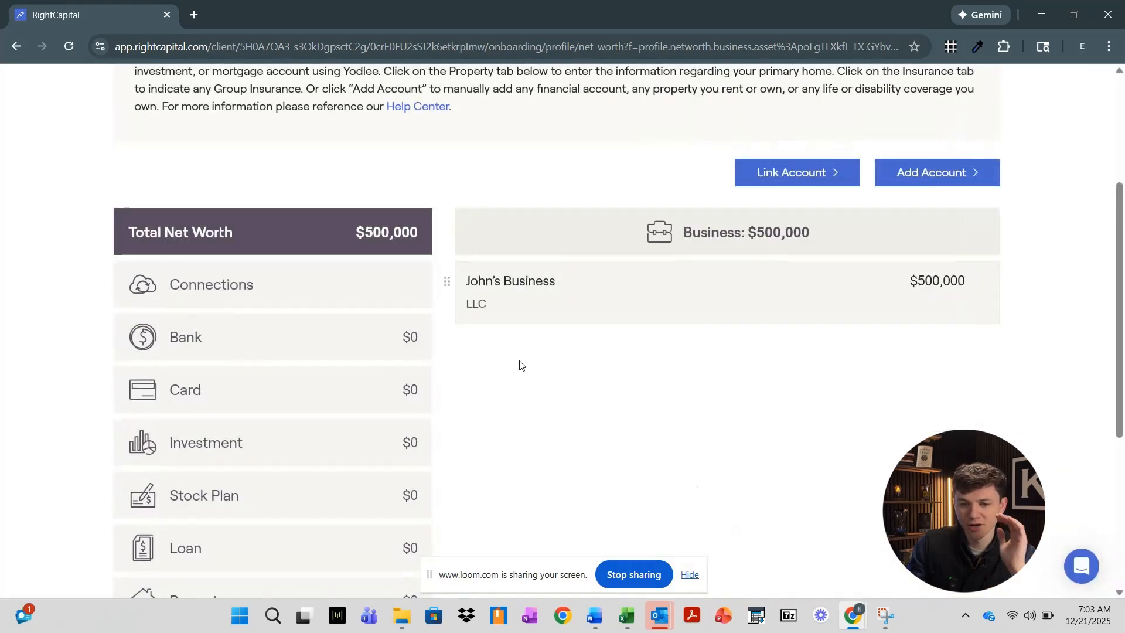
Review the Net Worth summary with the $500,000 business and continue to Step 5 Expenses
{"action": "scroll", "coordinate": [325, 378], "scroll_direction": "down", "scroll_amount": 1}
{"action": "scroll", "coordinate": [377, 378], "scroll_direction": "up", "scroll_amount": 1}
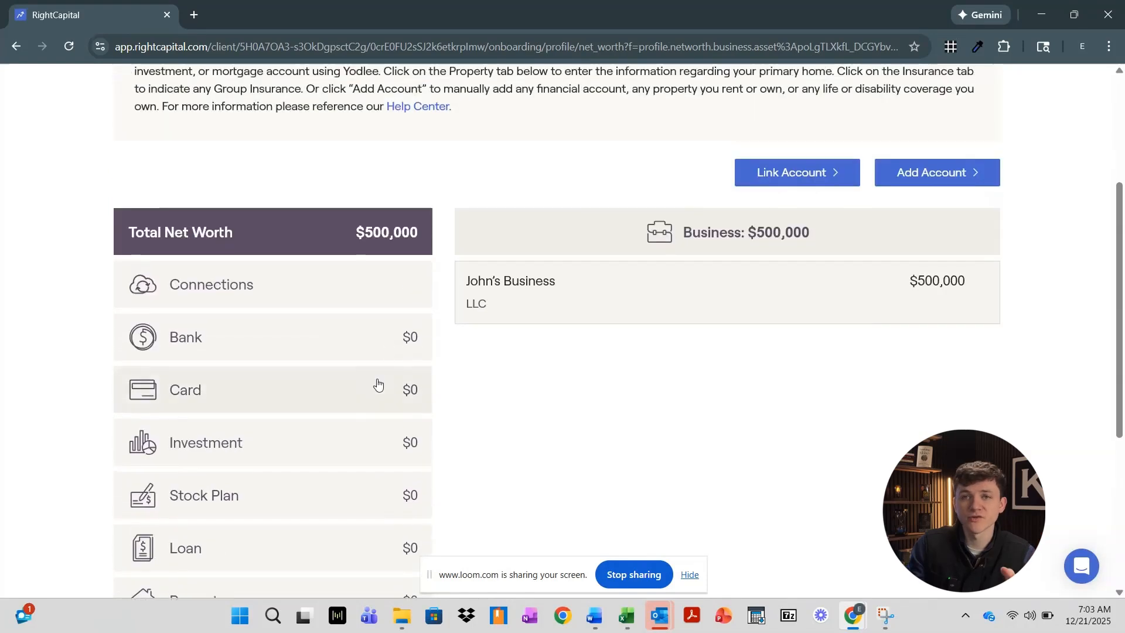
{"action": "scroll", "coordinate": [467, 402], "scroll_direction": "up", "scroll_amount": 2}
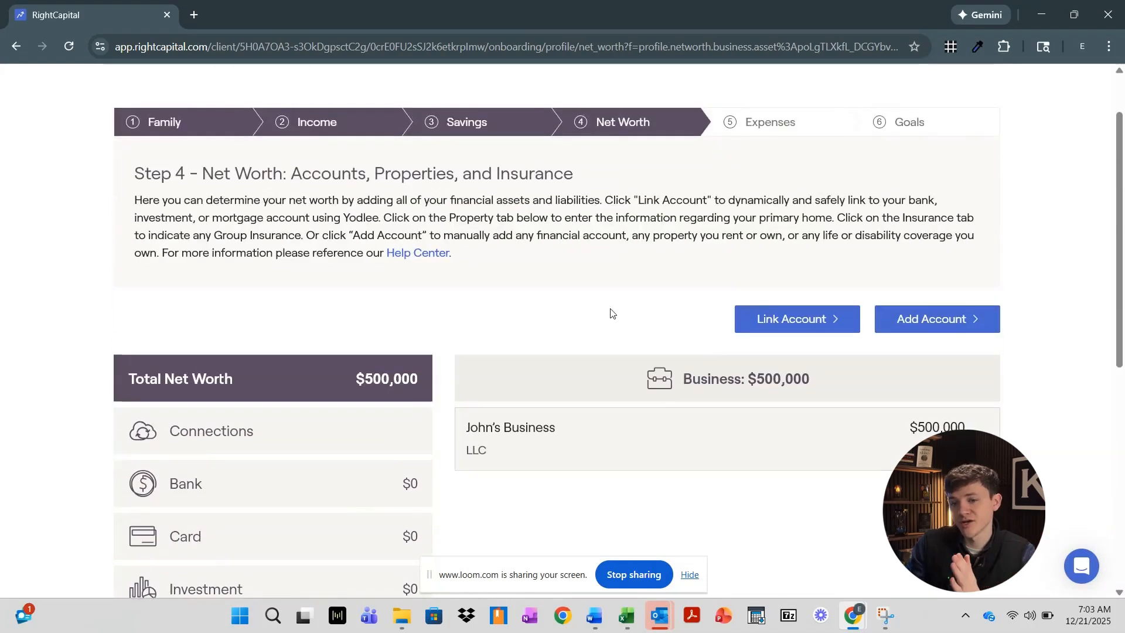
{"action": "scroll", "coordinate": [610, 313], "scroll_direction": "down", "scroll_amount": 1}
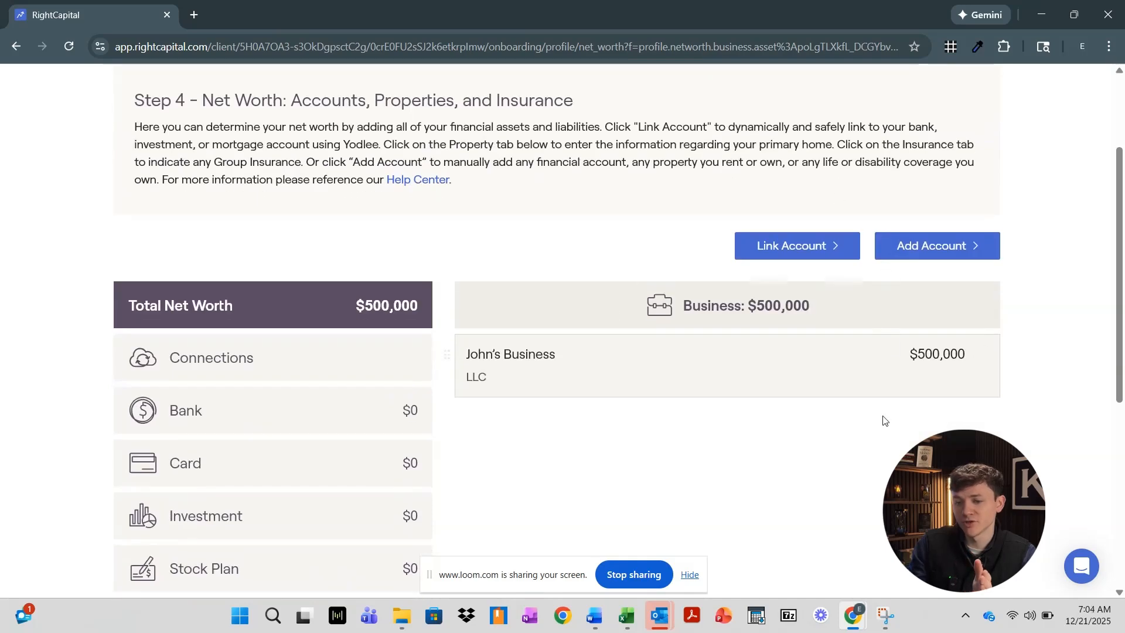
{"action": "scroll", "coordinate": [293, 387], "scroll_direction": "down", "scroll_amount": 4}
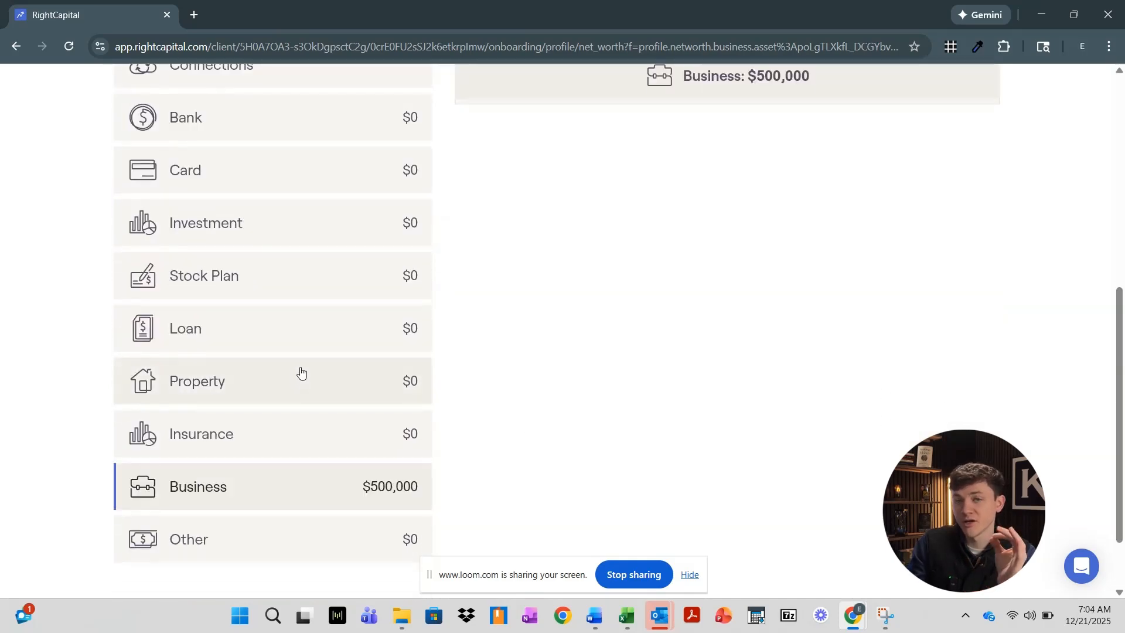
{"action": "scroll", "coordinate": [301, 373], "scroll_direction": "up", "scroll_amount": 6}
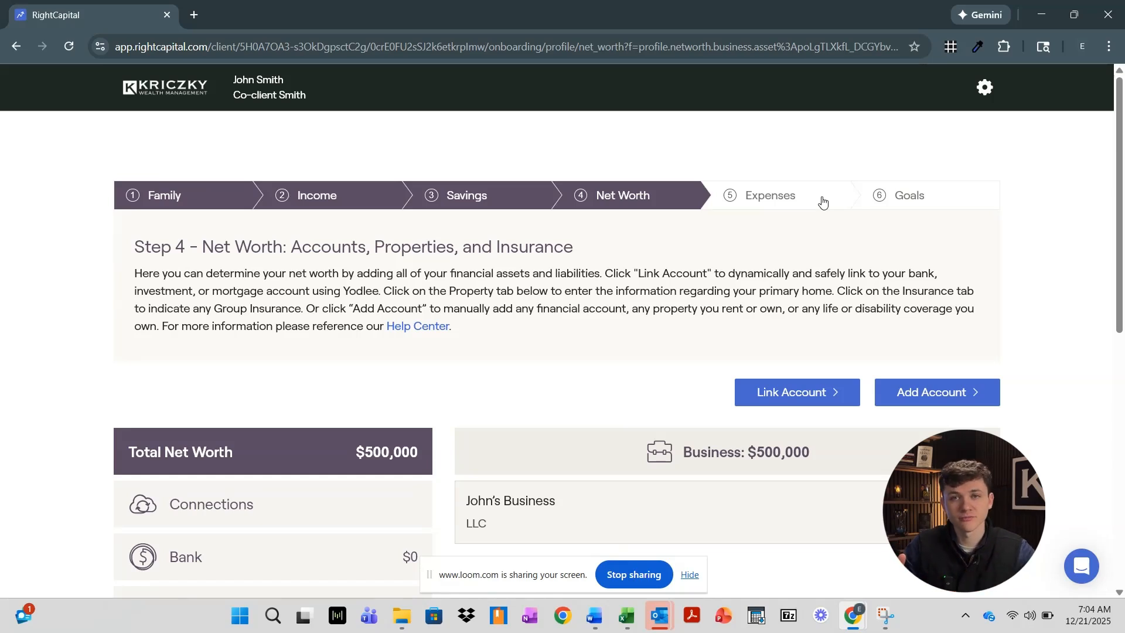
{"action": "scroll", "coordinate": [885, 319], "scroll_direction": "down", "scroll_amount": 6}
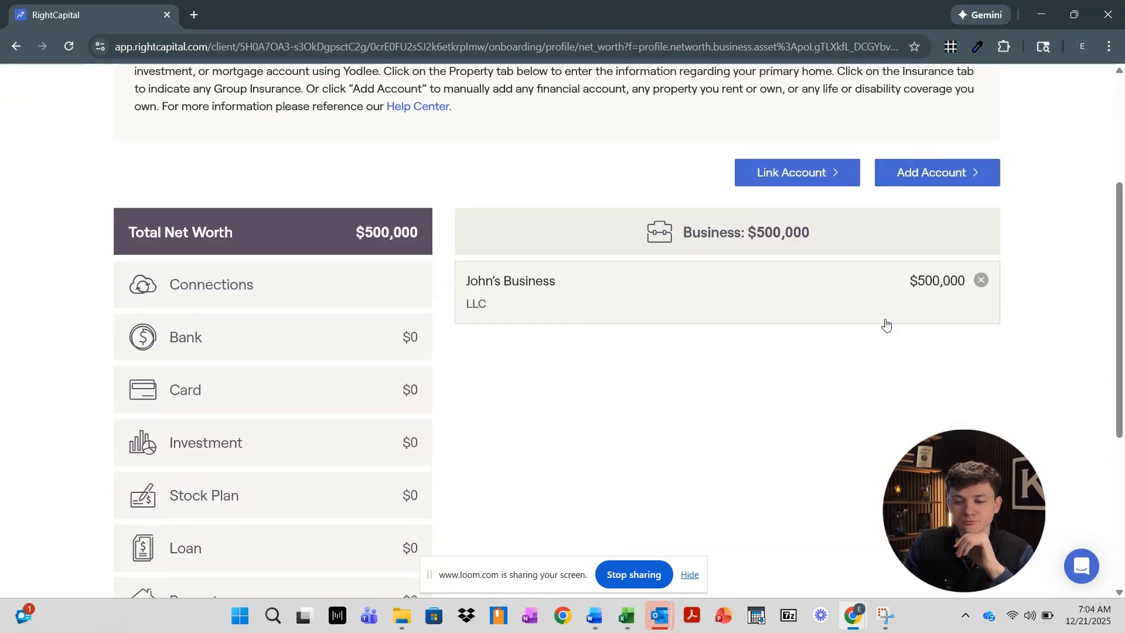
{"action": "scroll", "coordinate": [895, 381], "scroll_direction": "down", "scroll_amount": 3}
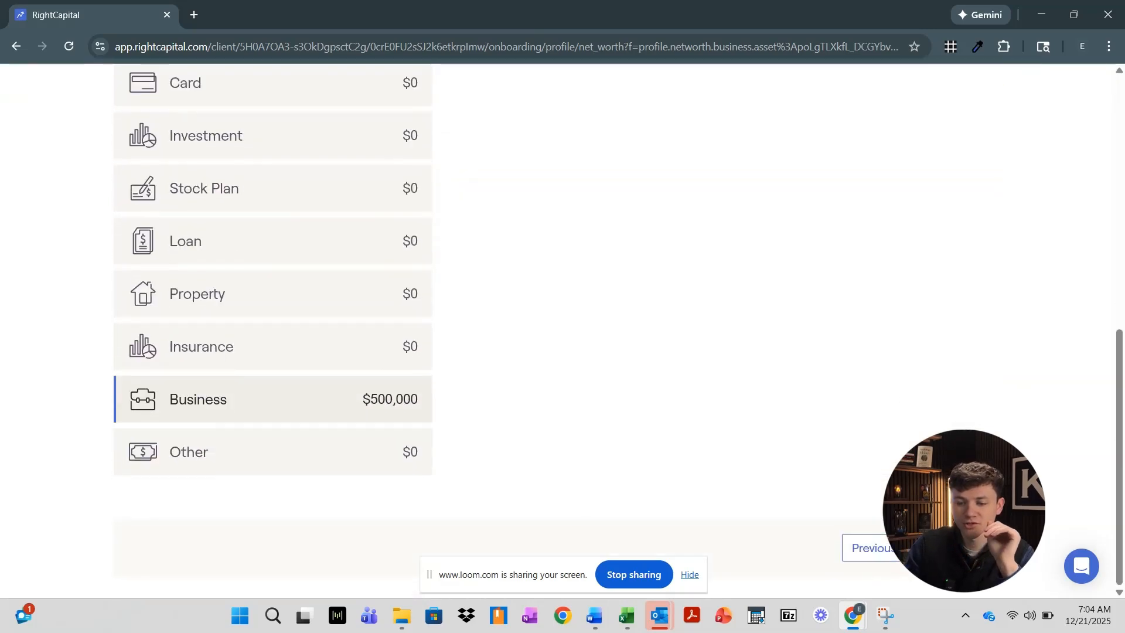
{"action": "left_click", "coordinate": [952, 548]}
Enter $6,000 monthly pre-retirement living expenses, keep the Simple approach, and save
{"action": "scroll", "coordinate": [759, 343], "scroll_direction": "down", "scroll_amount": 2}
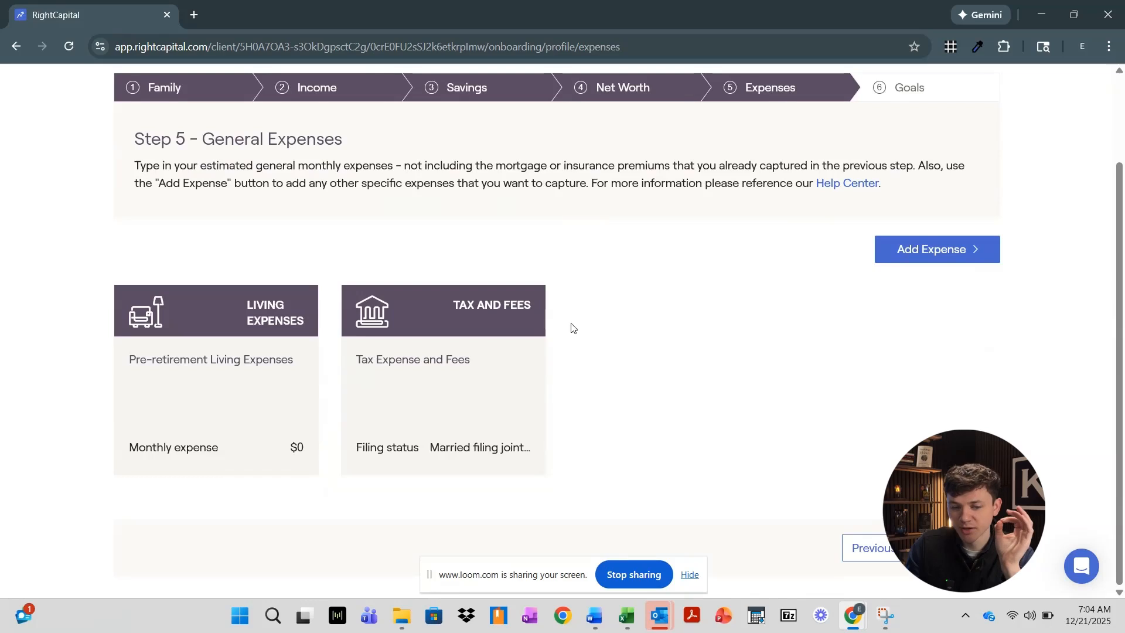
{"action": "left_click", "coordinate": [287, 417]}
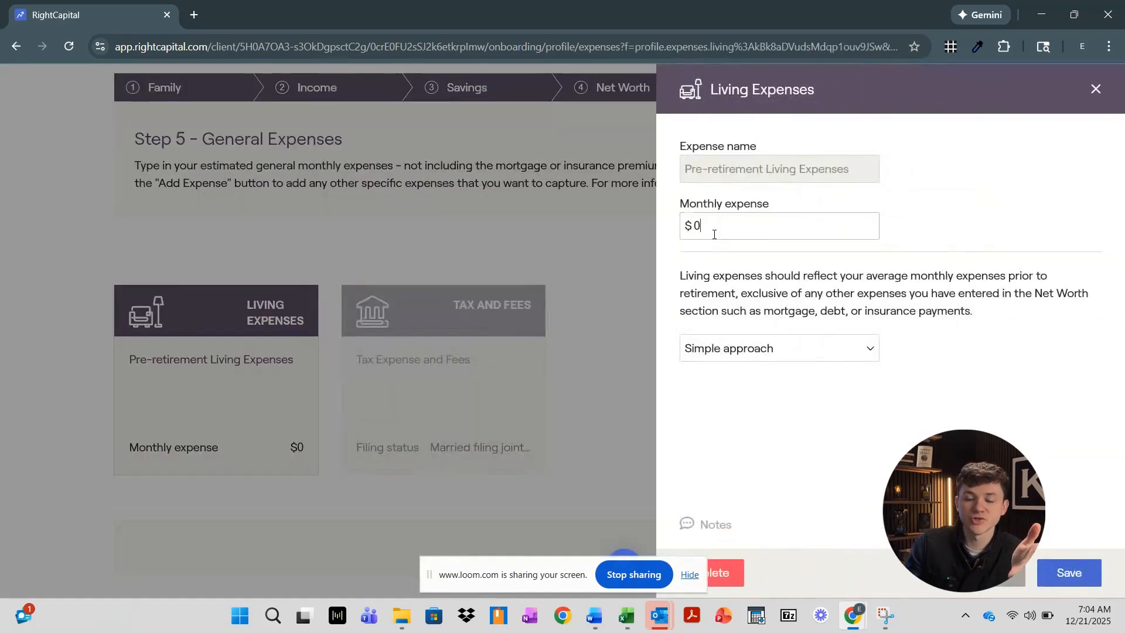
{"action": "left_click_drag", "start_coordinate": [711, 229], "coordinate": [686, 235]}
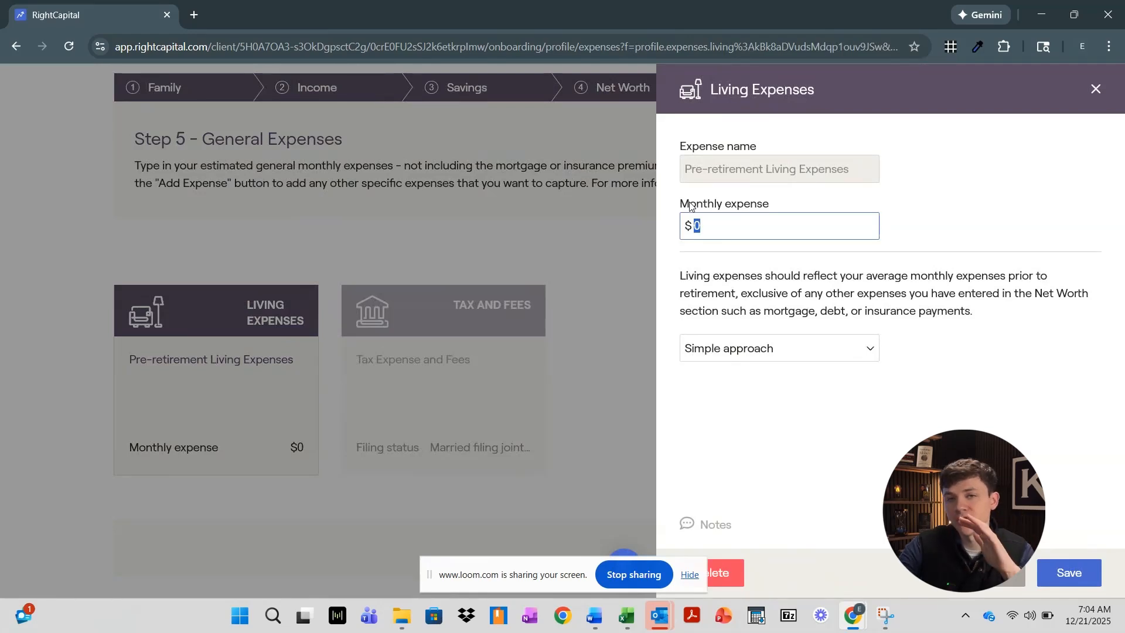
{"action": "type", "text": "72"}
{"action": "key", "text": "BackSpace"}
{"action": "key", "text": "BackSpace"}
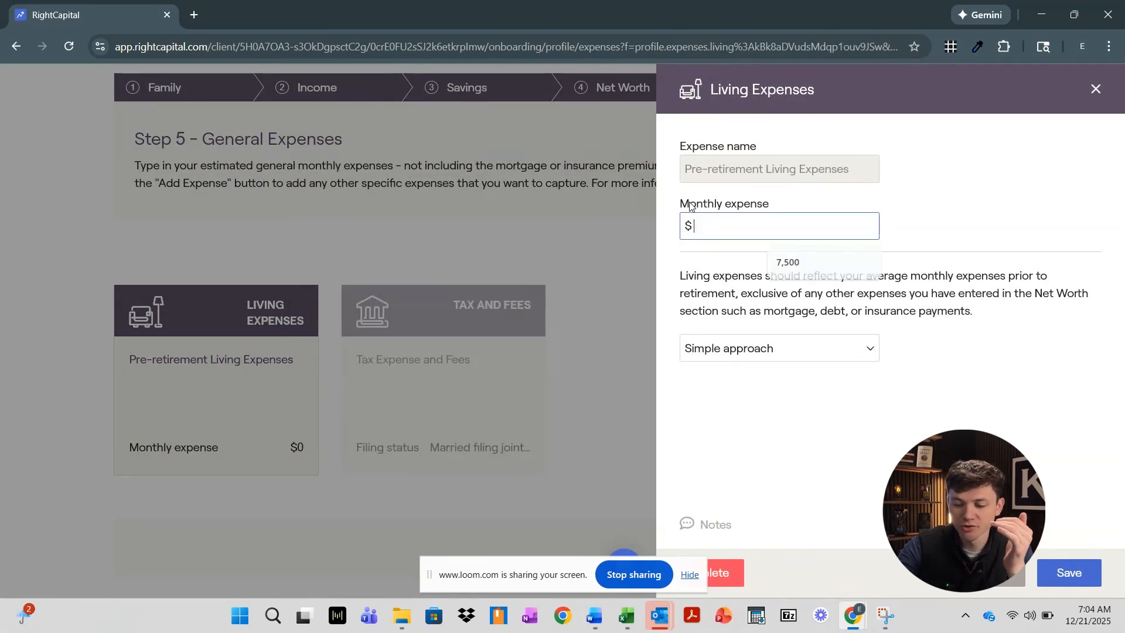
{"action": "type", "text": "6000"}
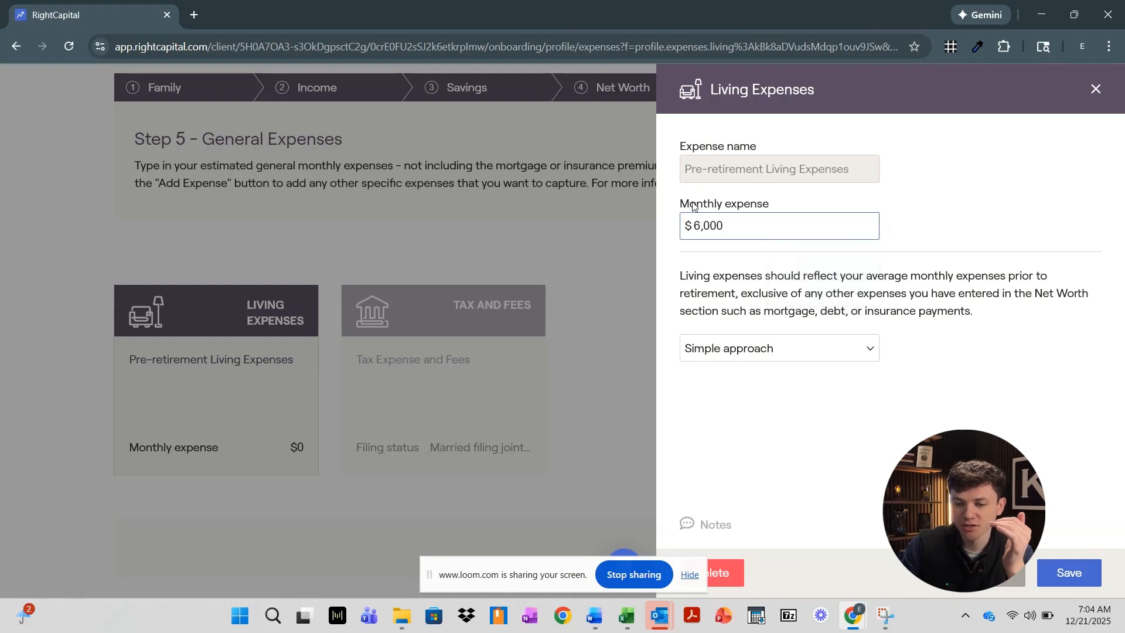
{"action": "left_click", "coordinate": [820, 350]}
{"action": "left_click", "coordinate": [840, 353]}
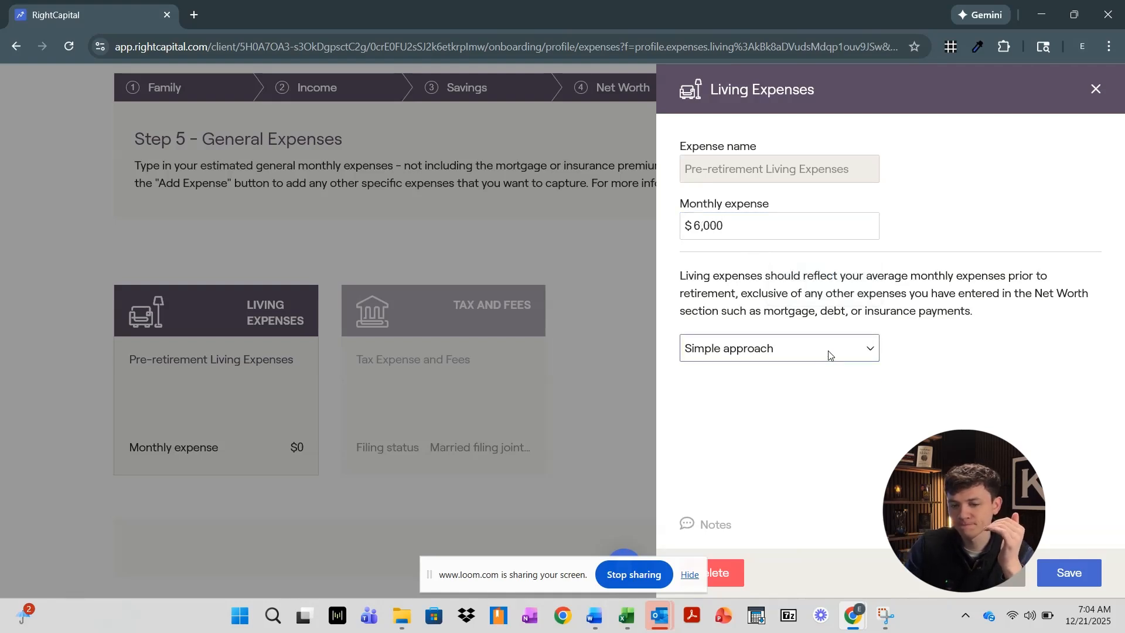
{"action": "left_click", "coordinate": [1082, 569]}
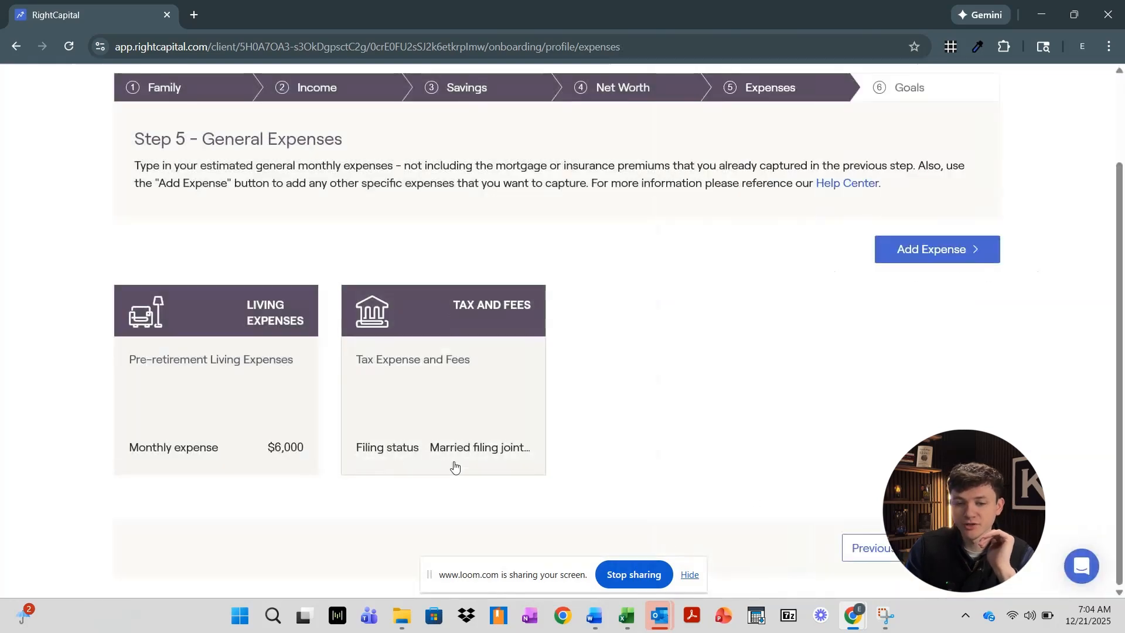
Keep Married filing jointly, set local tax to 1% and average AUM fees to 0%, and save
{"action": "left_click", "coordinate": [458, 397]}
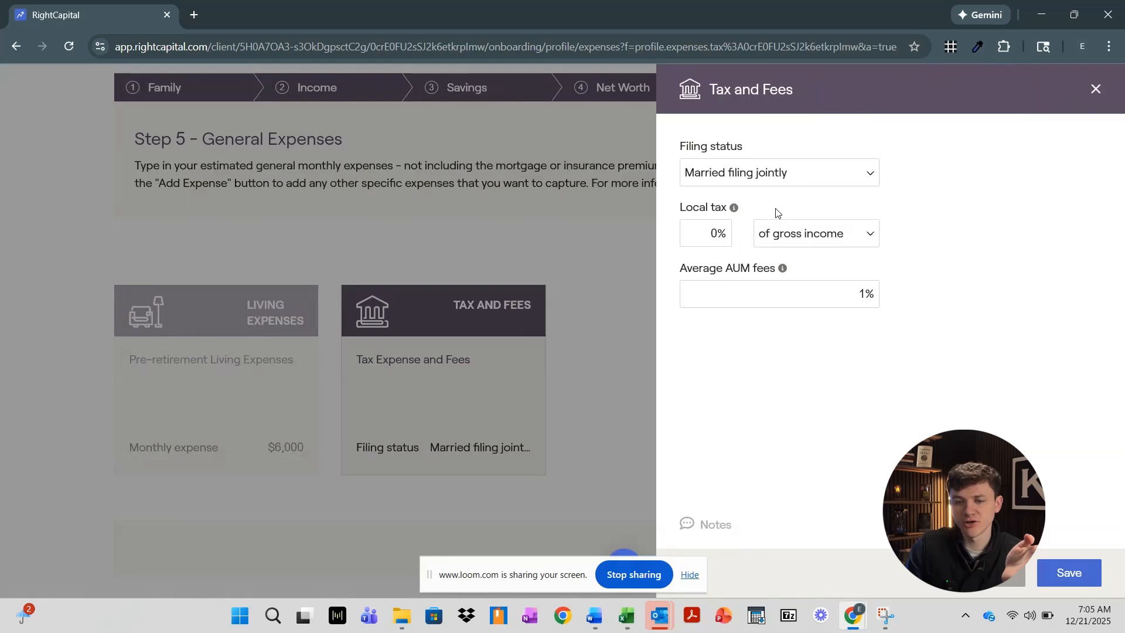
{"action": "left_click", "coordinate": [760, 175]}
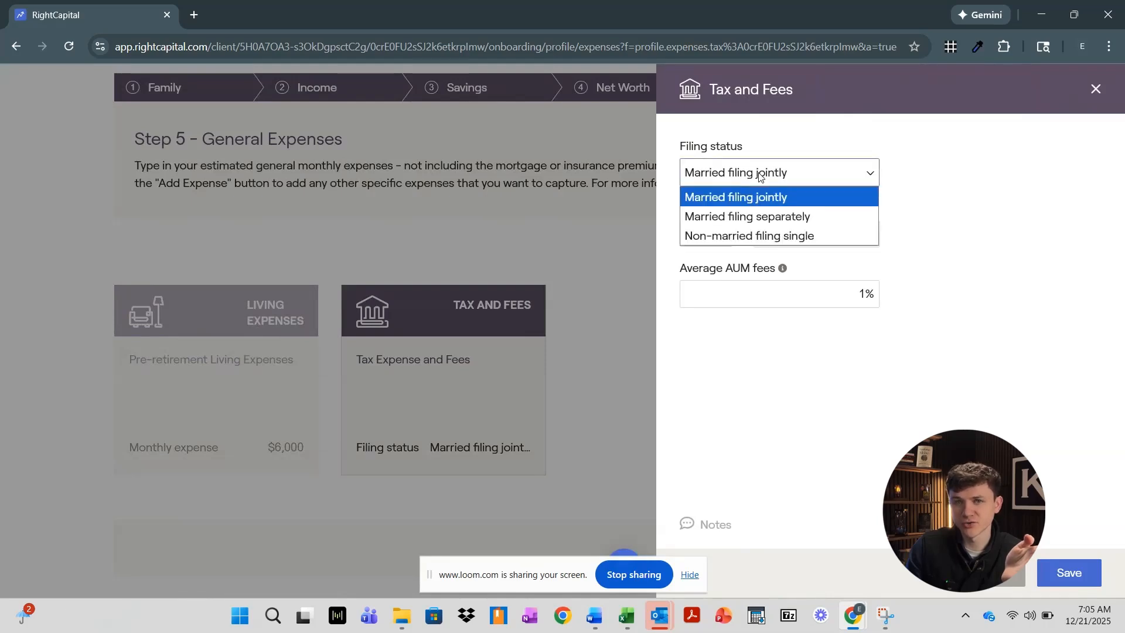
{"action": "left_click", "coordinate": [940, 240]}
{"action": "left_click", "coordinate": [716, 233]}
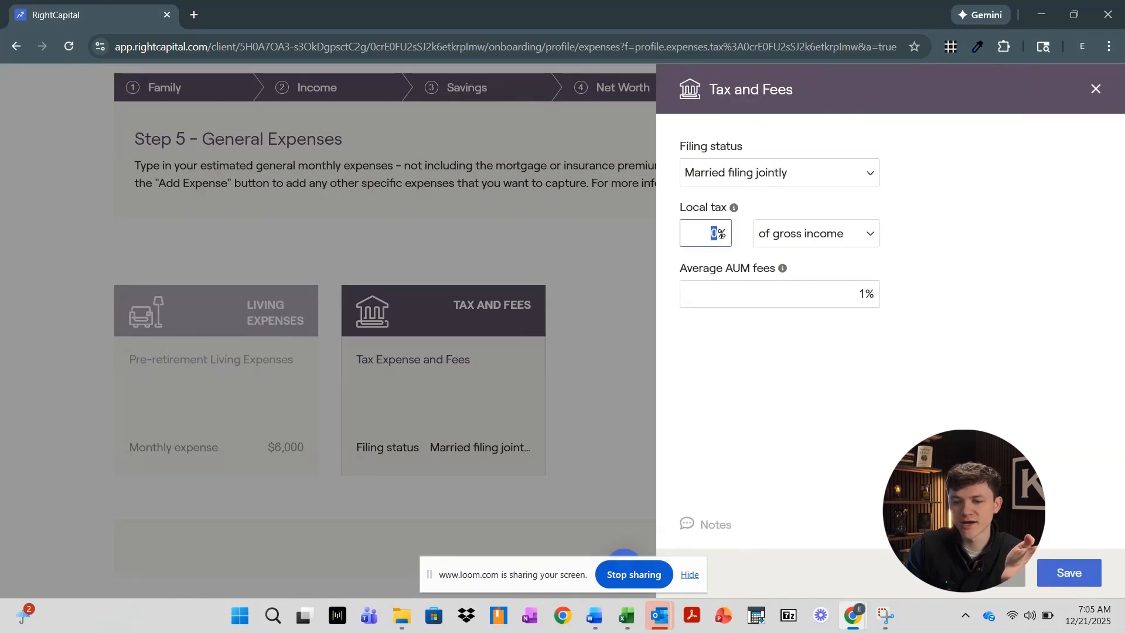
{"action": "type", "text": "1"}
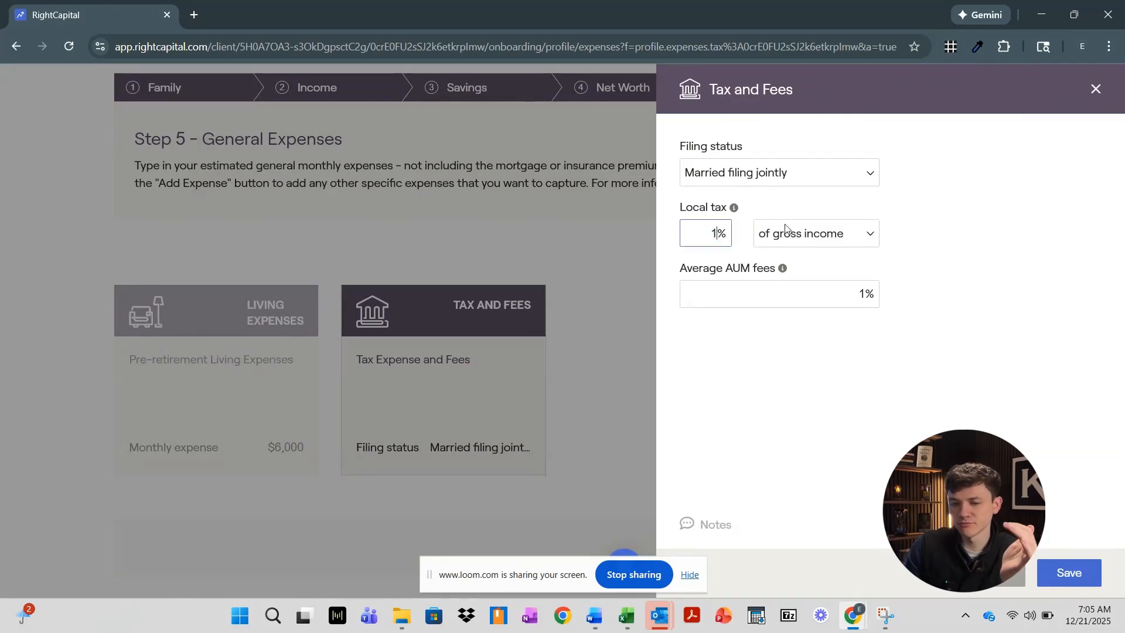
{"action": "left_click", "coordinate": [937, 192]}
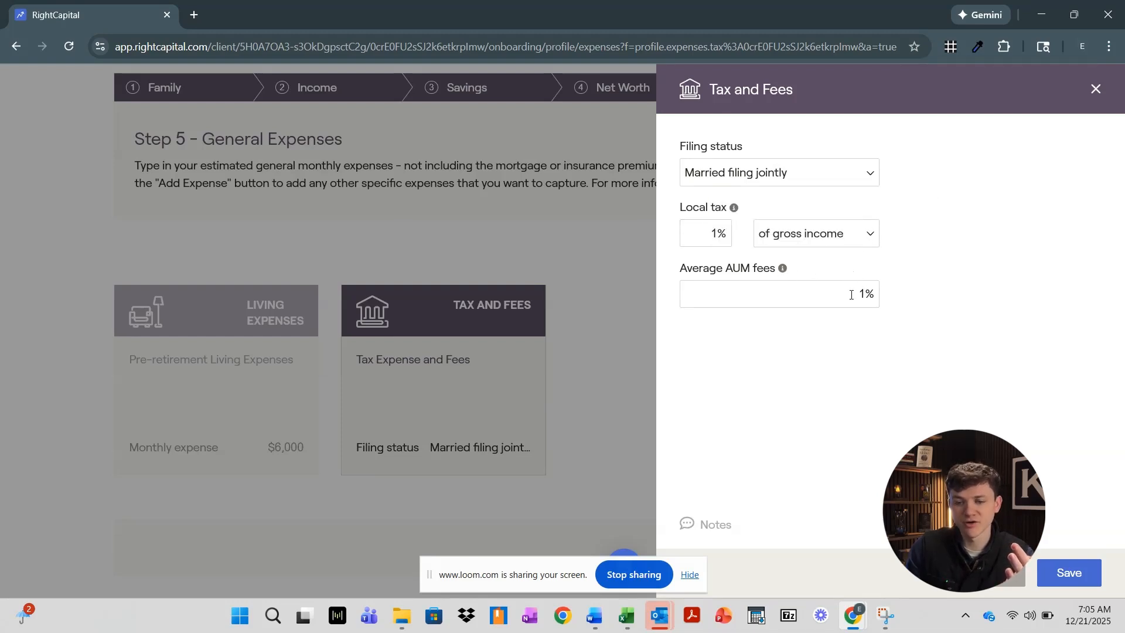
{"action": "left_click", "coordinate": [877, 295]}
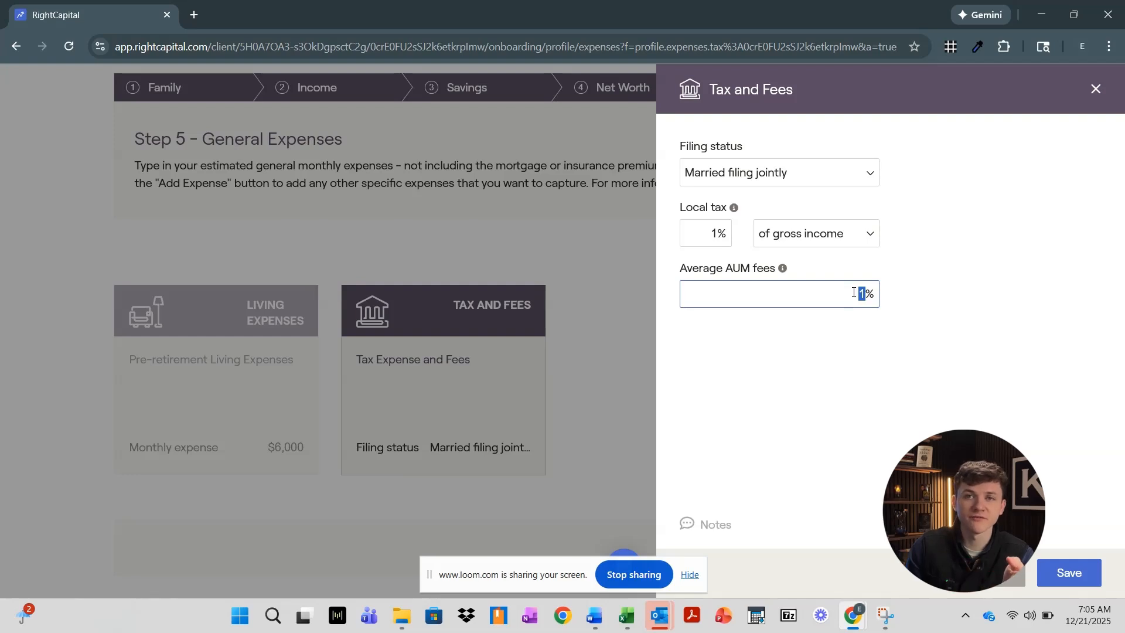
{"action": "type", "text": "0"}
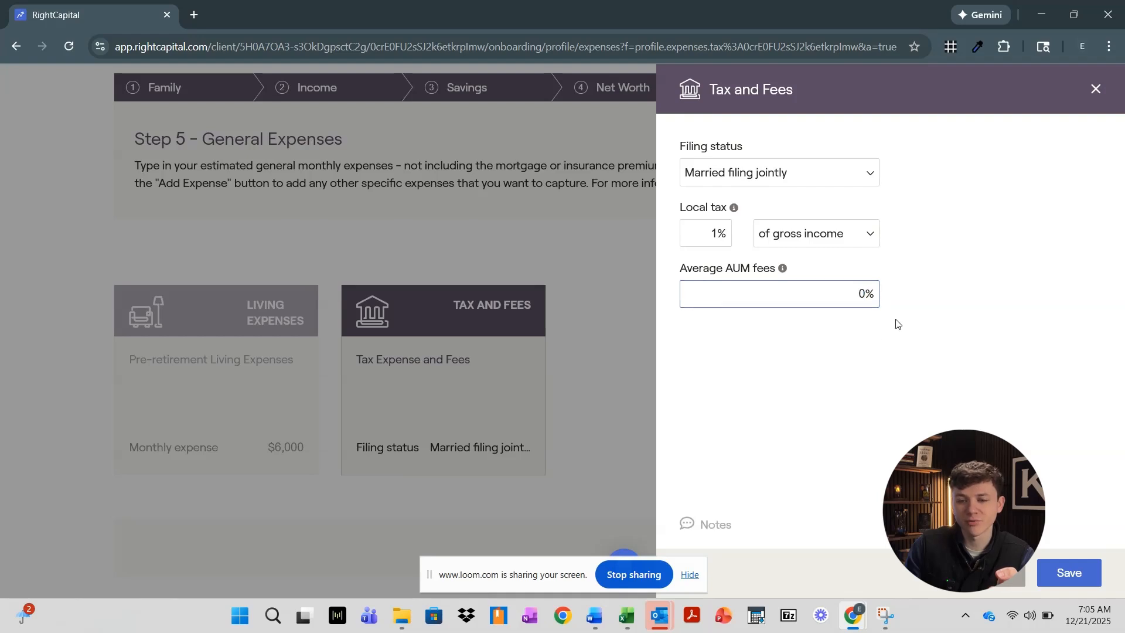
{"action": "left_click", "coordinate": [1054, 568]}
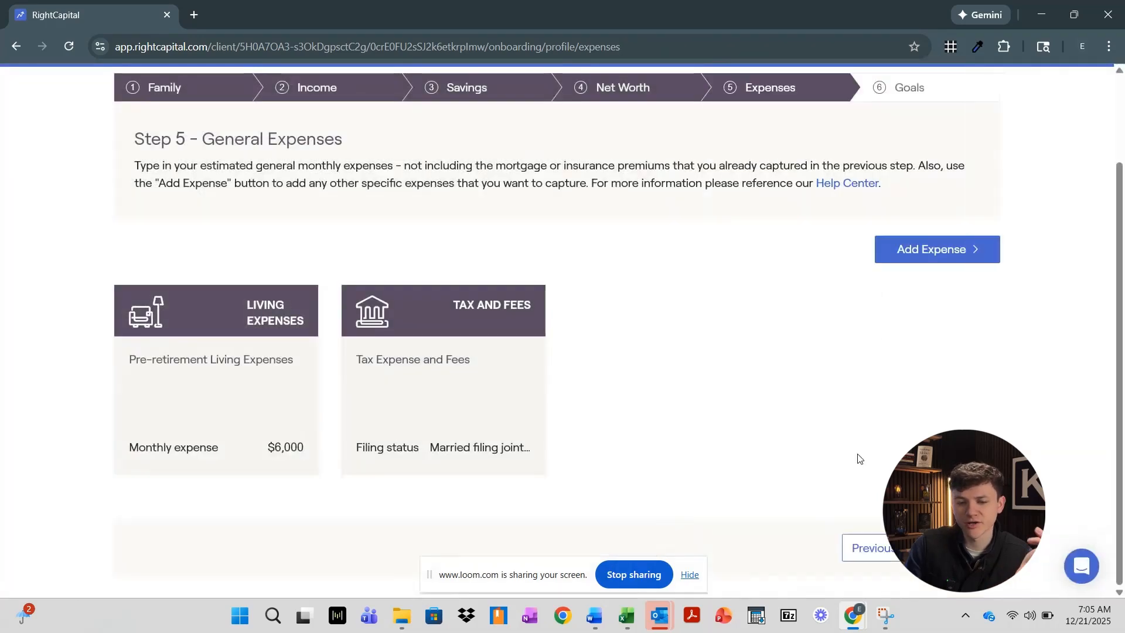
Check the addable expense types and Living Expenses details unchanged, then proceed to Step 6 Financial Goals
{"action": "left_click", "coordinate": [932, 251]}
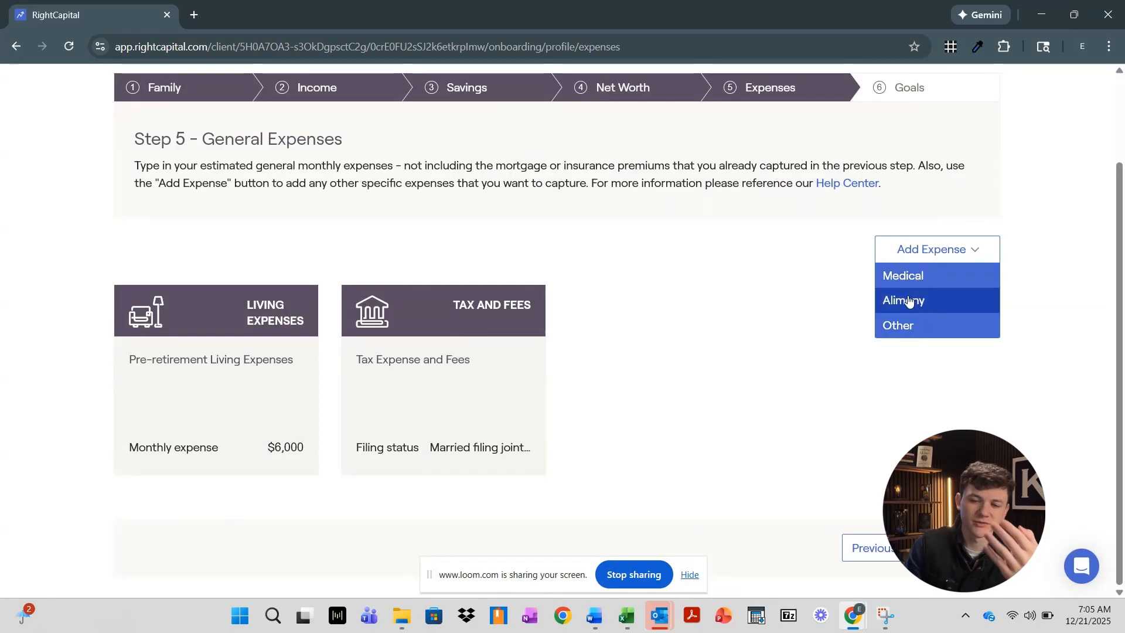
{"action": "left_click", "coordinate": [749, 347]}
{"action": "left_click", "coordinate": [224, 404]}
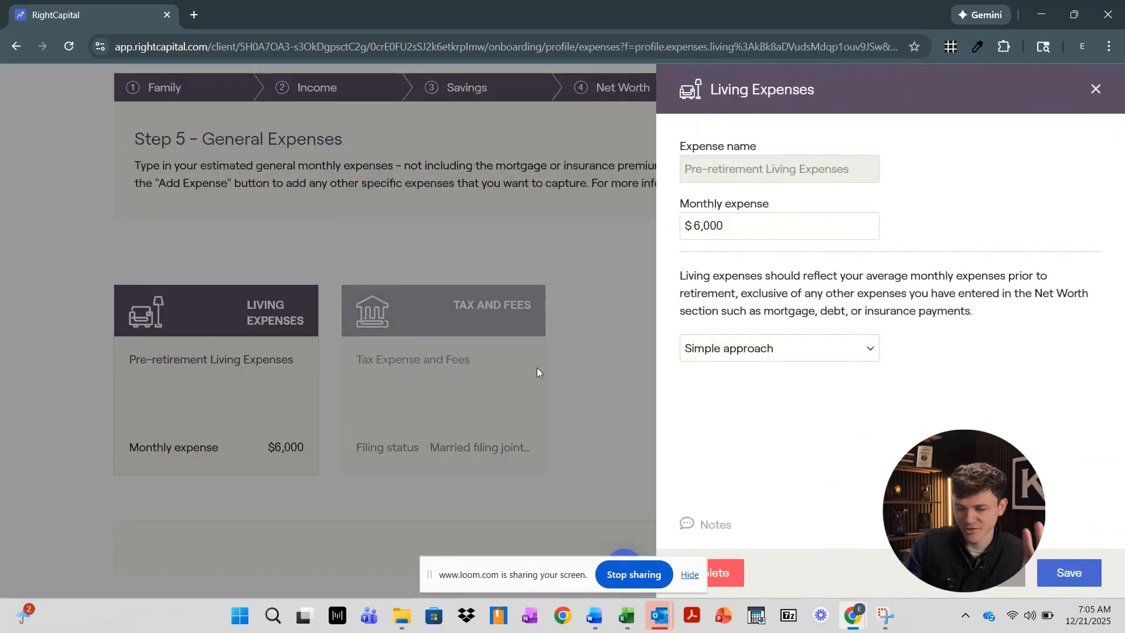
{"action": "left_click", "coordinate": [1095, 90]}
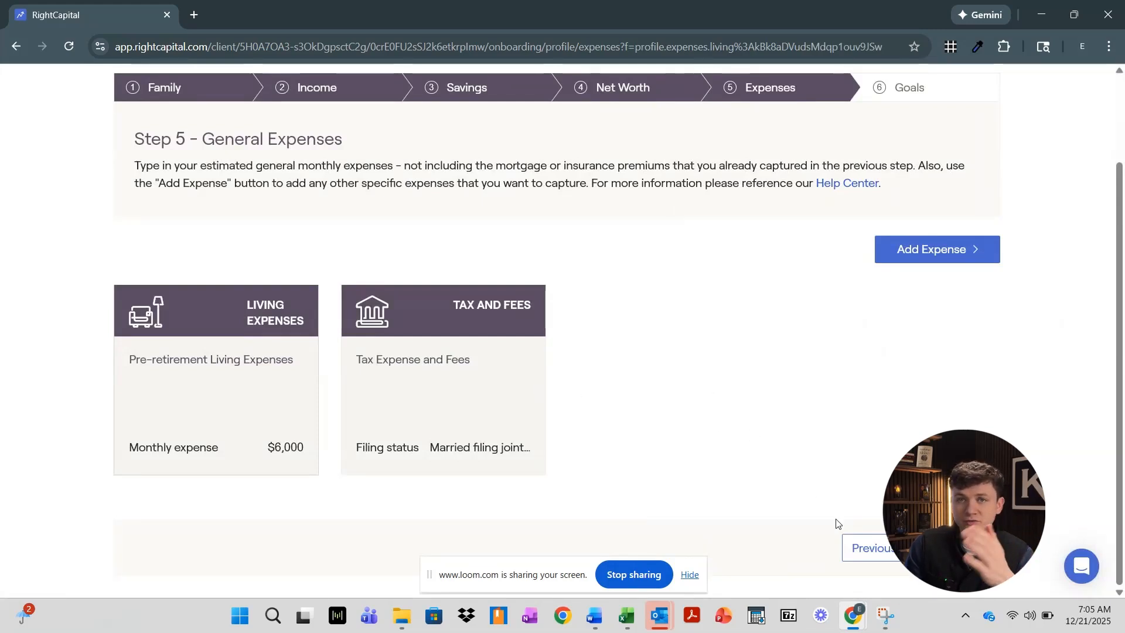
{"action": "left_click", "coordinate": [956, 552]}
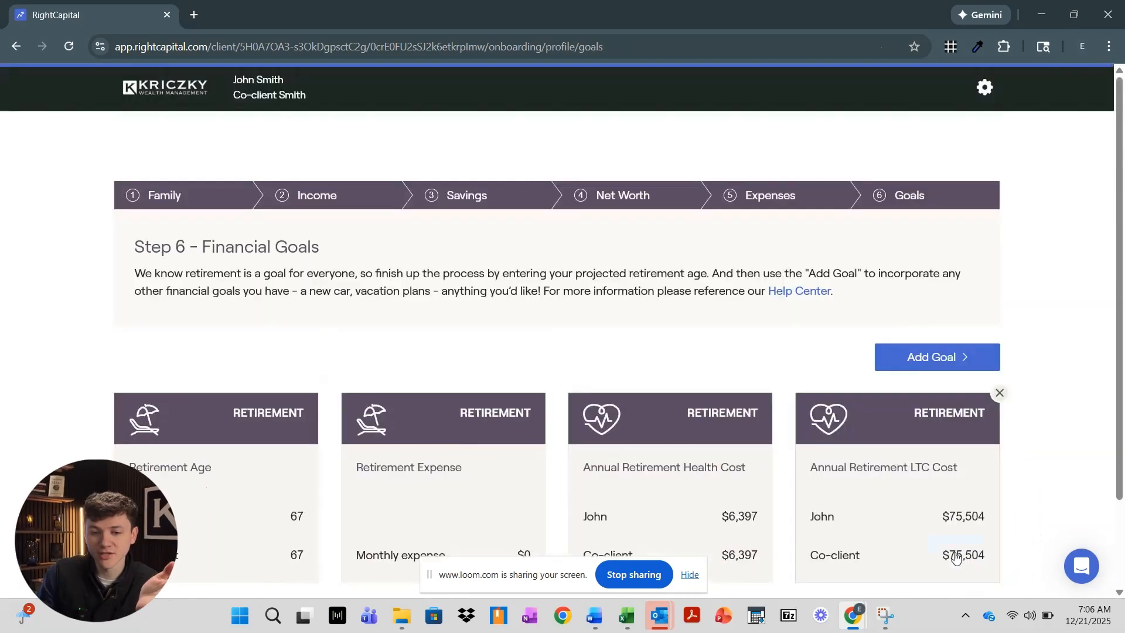
Check the Retirement Age goal, then set the retirement monthly expense to $10,000 and save
{"action": "scroll", "coordinate": [575, 350], "scroll_direction": "down", "scroll_amount": 2}
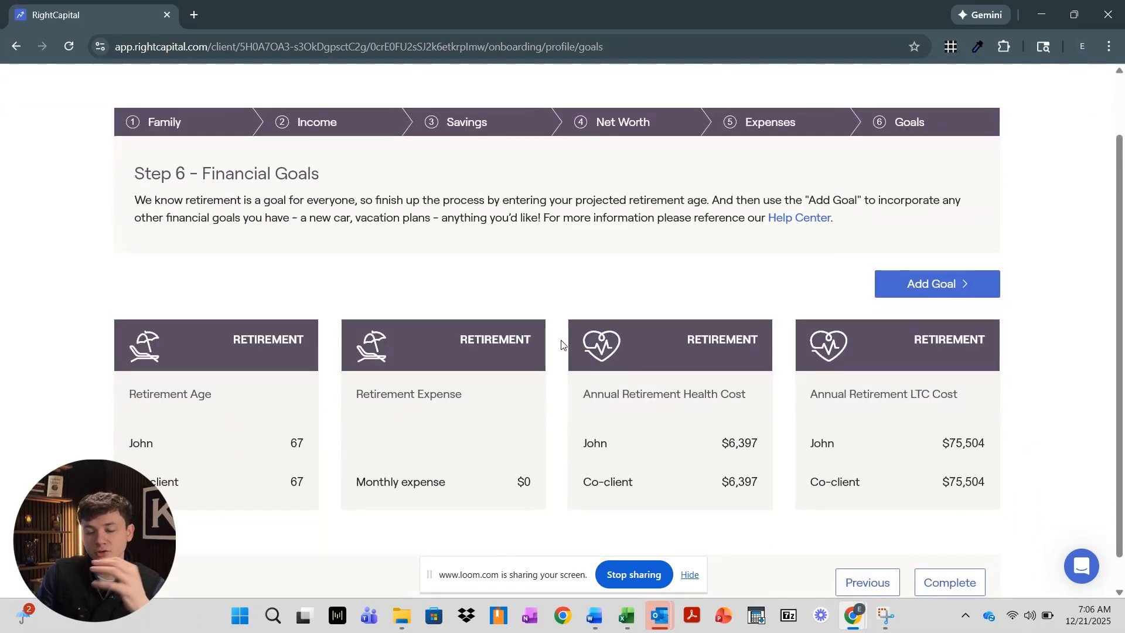
{"action": "left_click", "coordinate": [242, 421]}
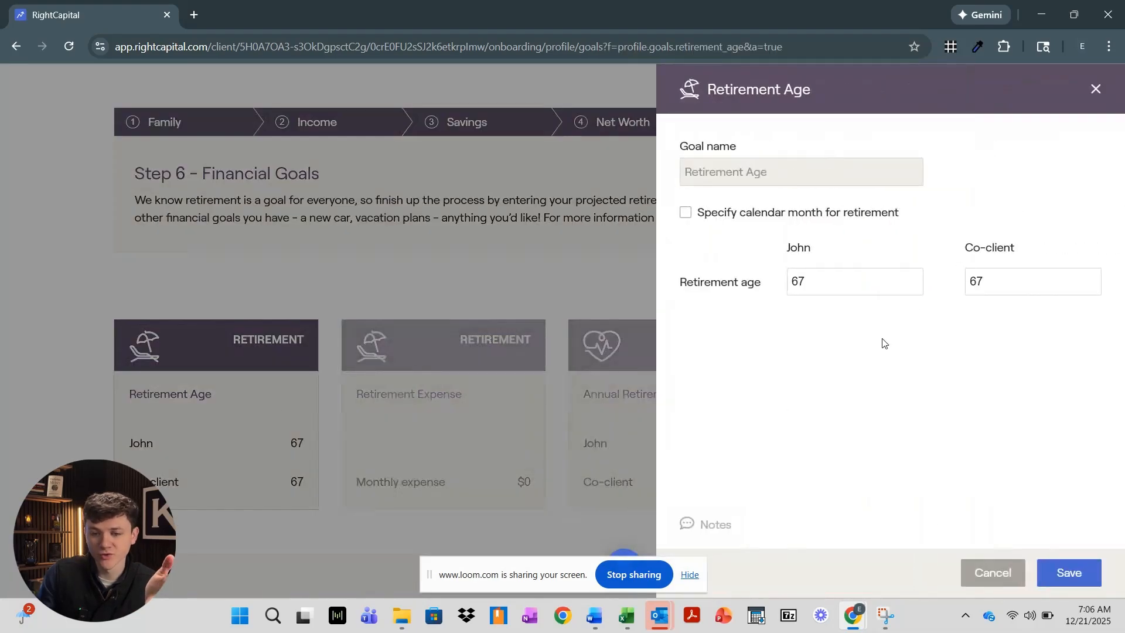
{"action": "left_click", "coordinate": [1096, 90]}
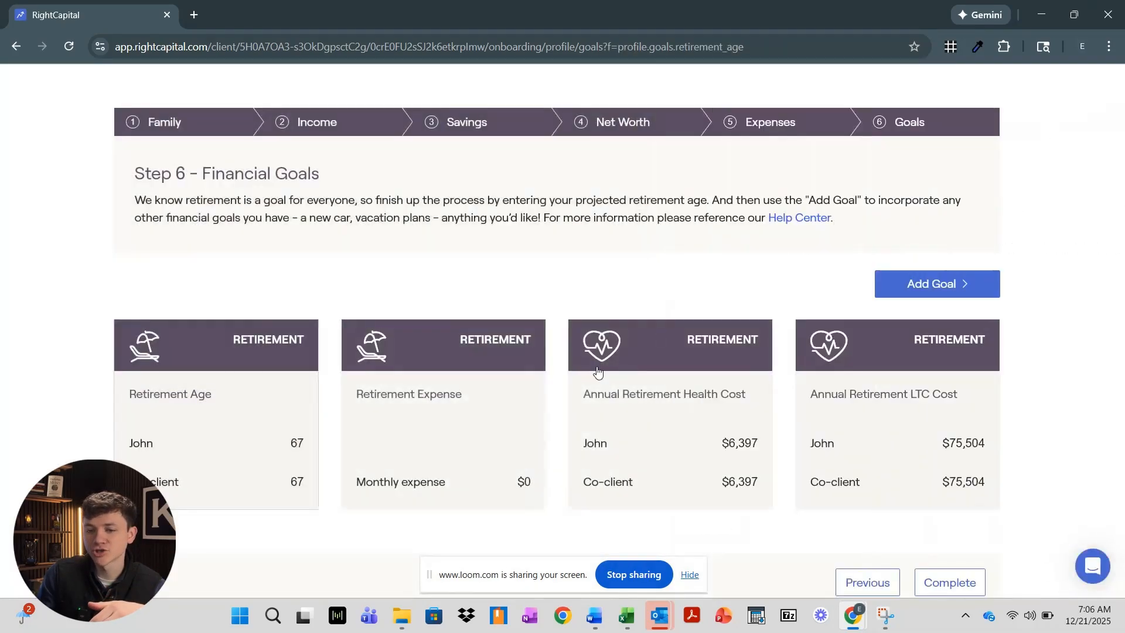
{"action": "left_click", "coordinate": [504, 433]}
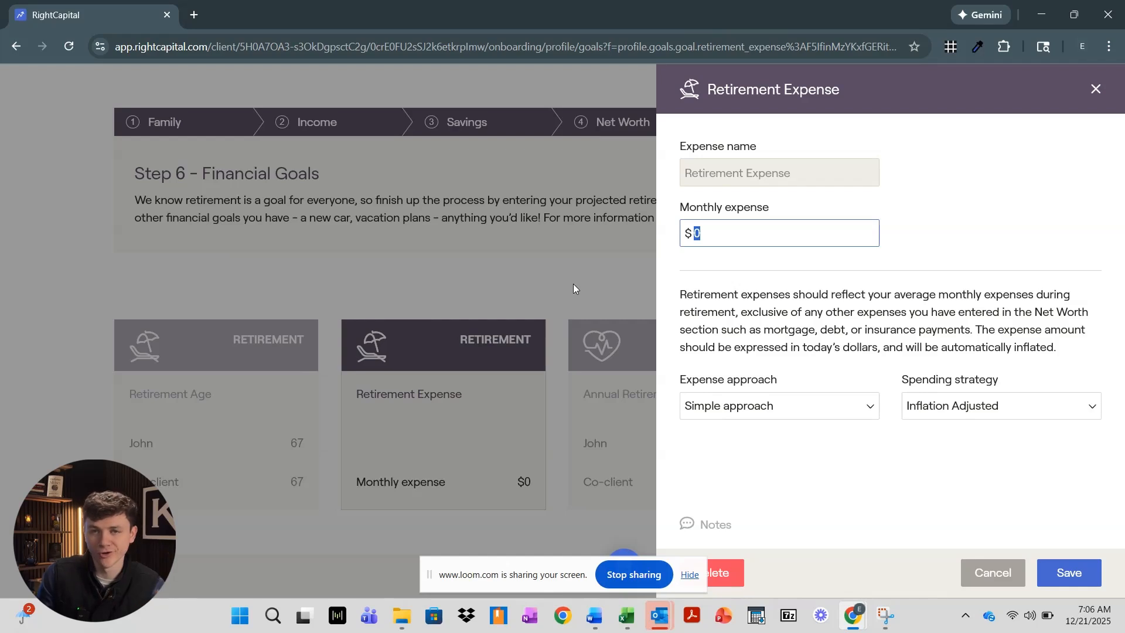
{"action": "type", "text": "100000"}
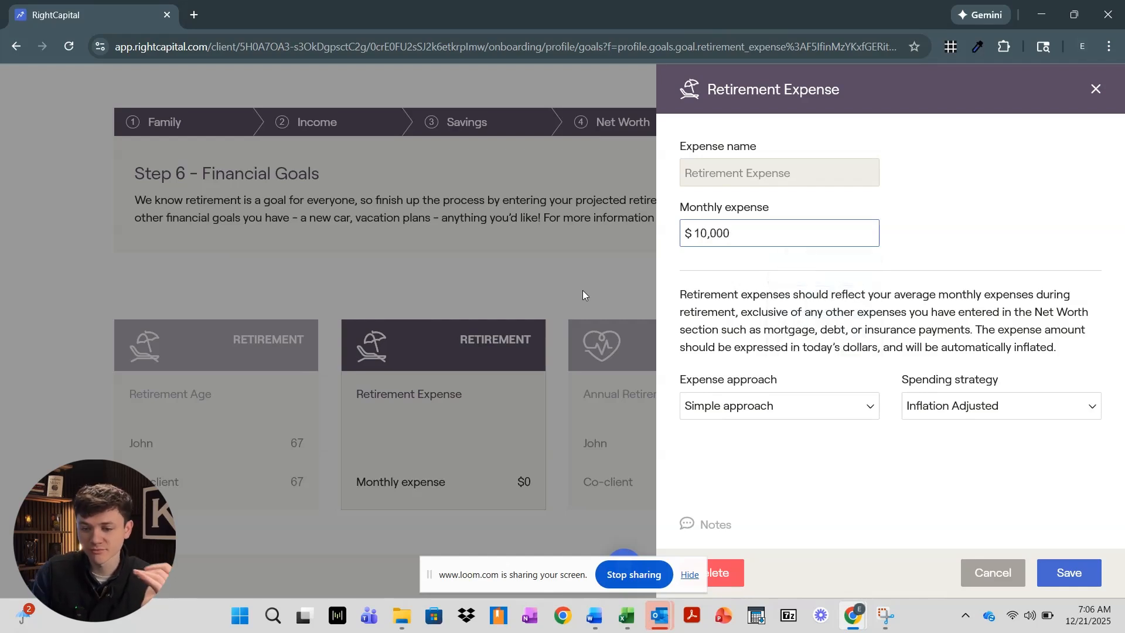
{"action": "left_click", "coordinate": [813, 326]}
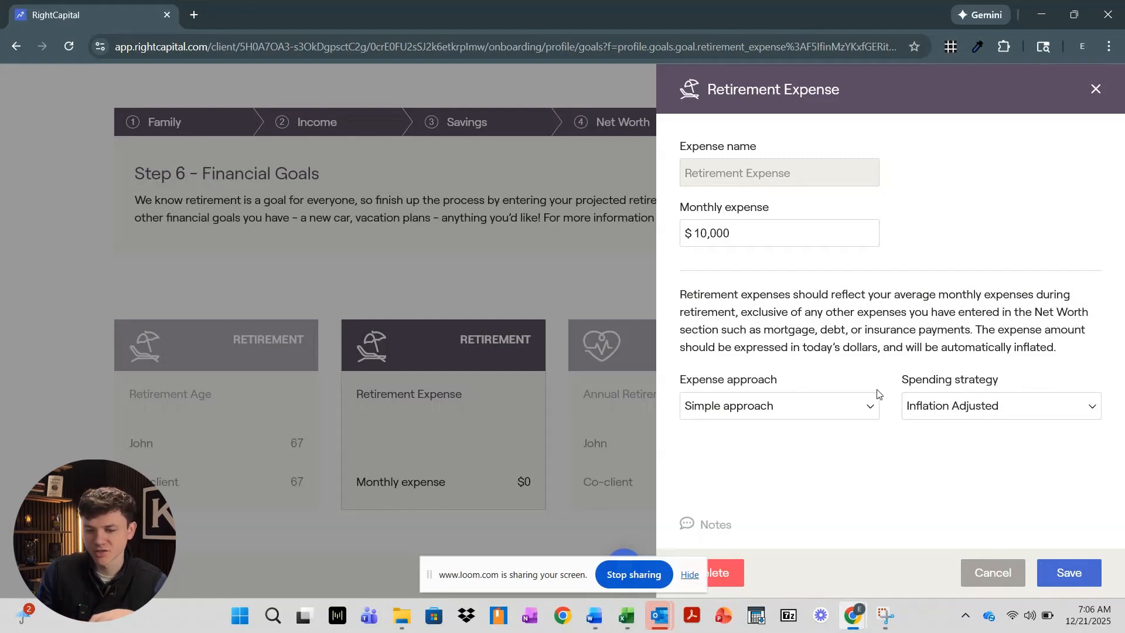
{"action": "left_click", "coordinate": [1069, 573]}
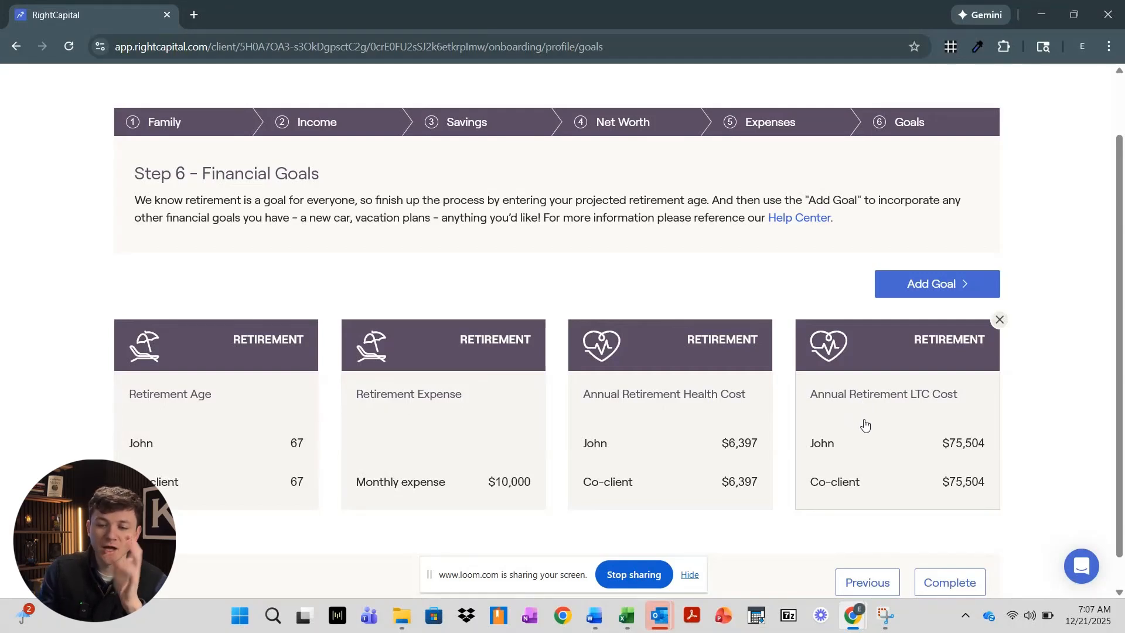
Check the LTC Cost details unchanged, then browse the Add Goal list's Property and Gift options
{"action": "left_click", "coordinate": [888, 434]}
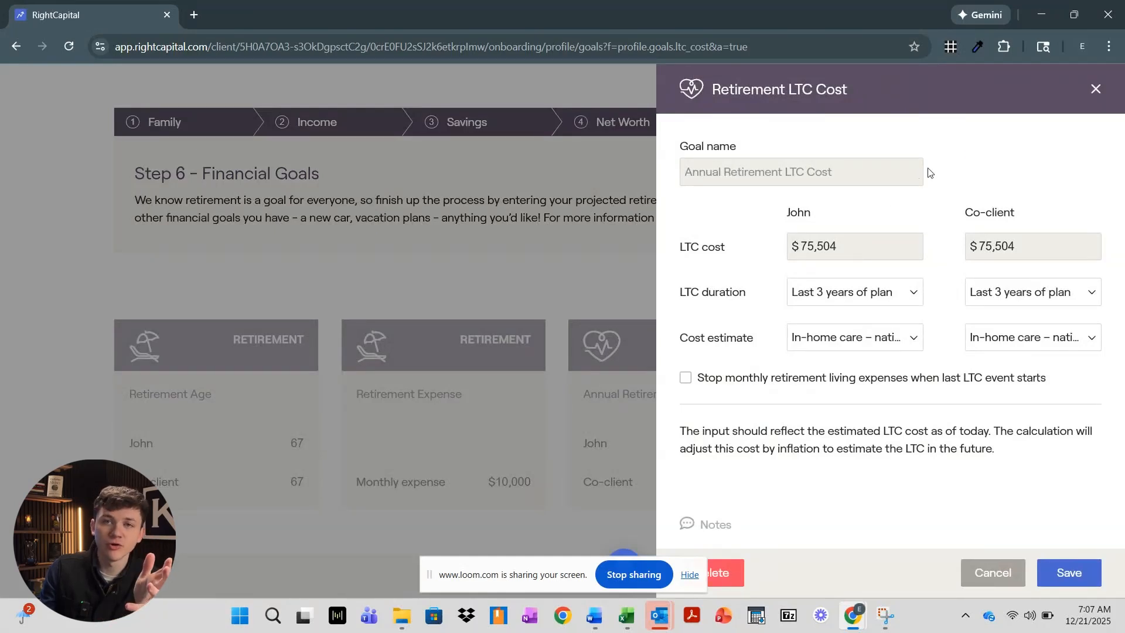
{"action": "left_click", "coordinate": [1094, 92]}
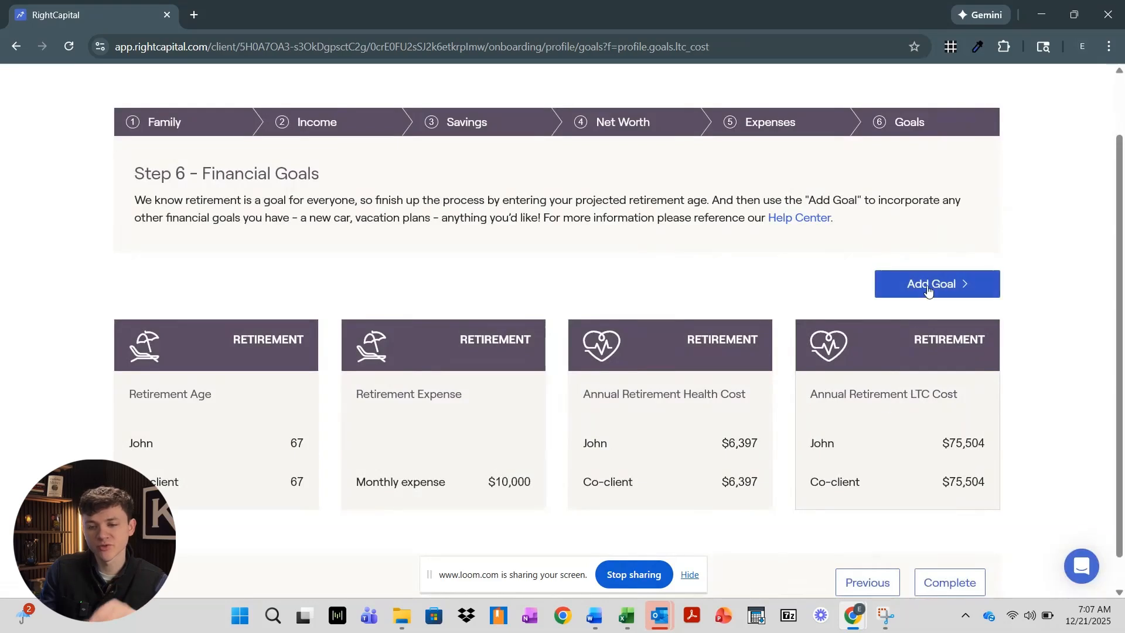
{"action": "scroll", "coordinate": [928, 293], "scroll_direction": "down", "scroll_amount": 1}
{"action": "left_click", "coordinate": [926, 250]}
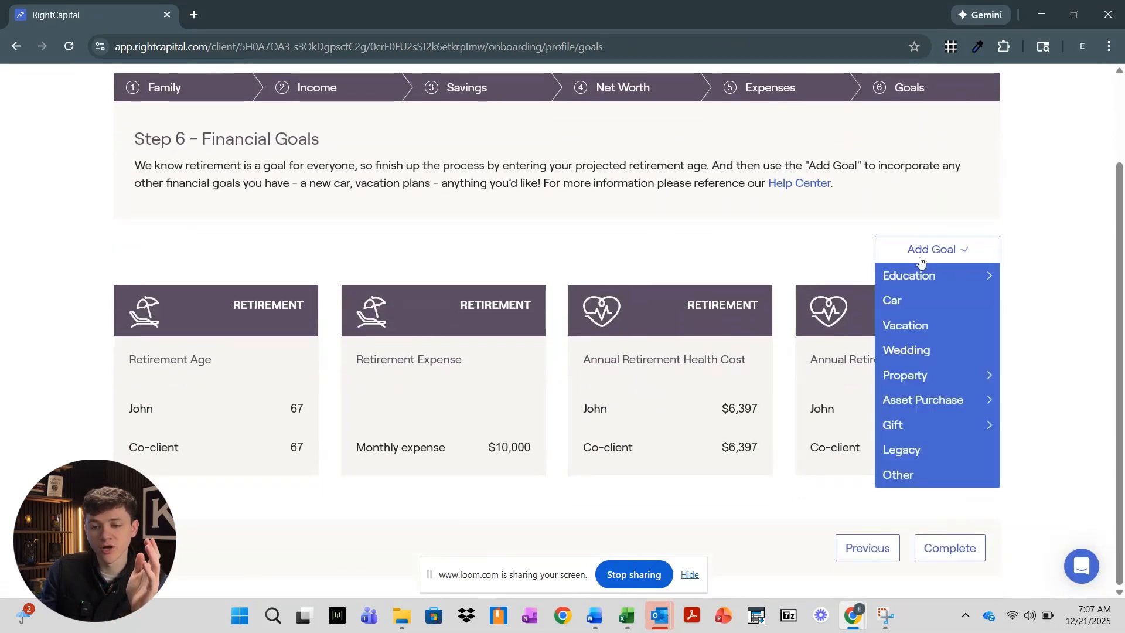
{"action": "mouse_move", "coordinate": [922, 268]}
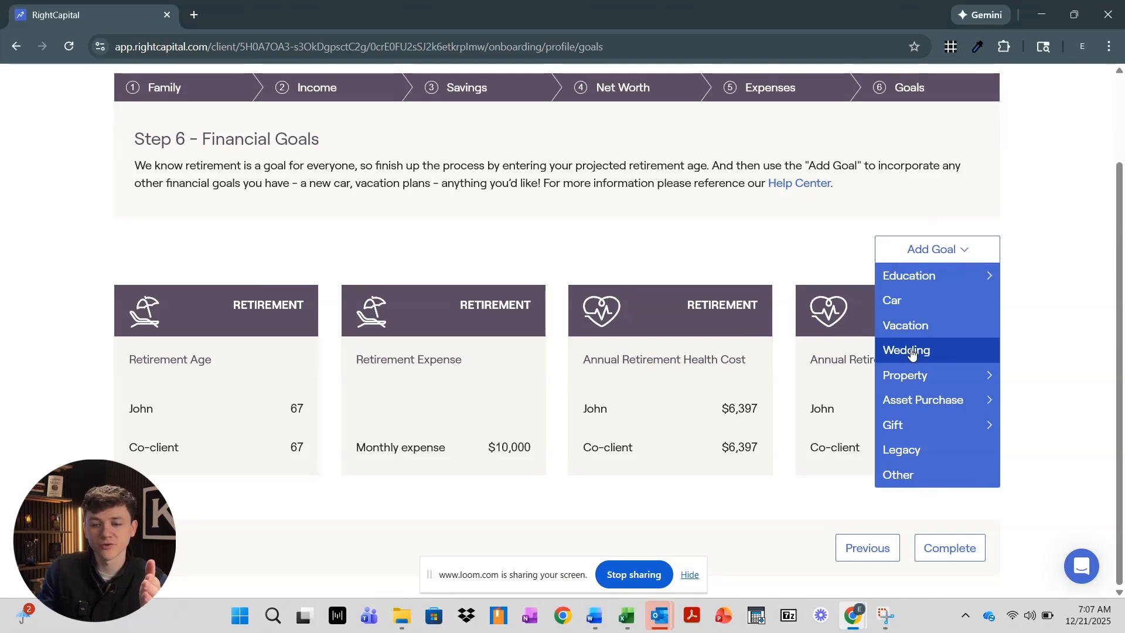
{"action": "mouse_move", "coordinate": [914, 380]}
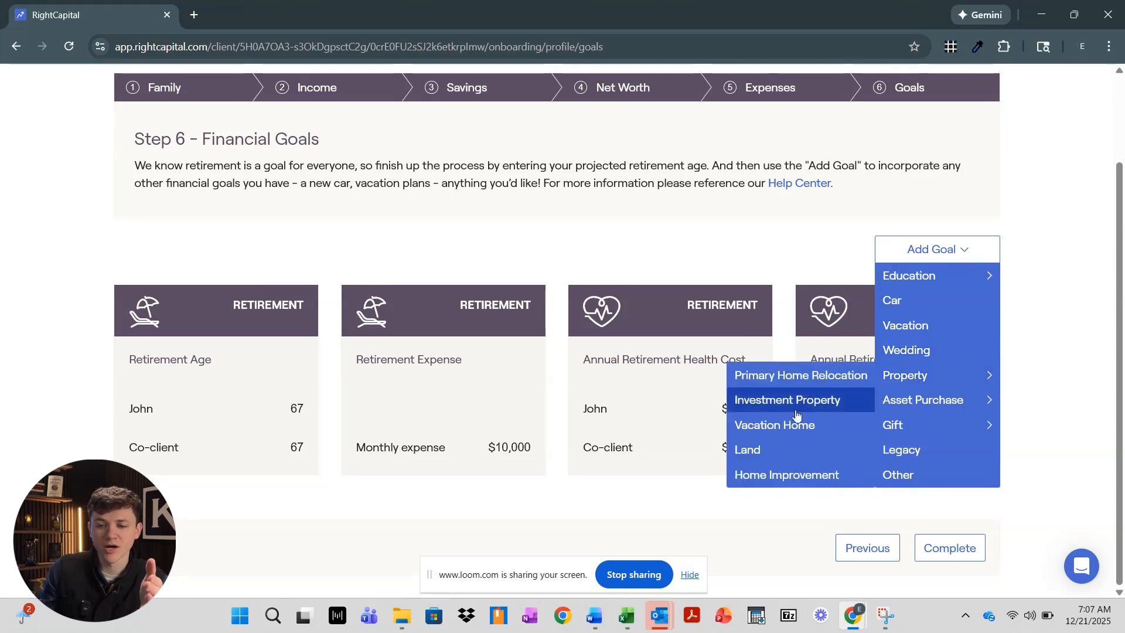
{"action": "mouse_move", "coordinate": [928, 420]}
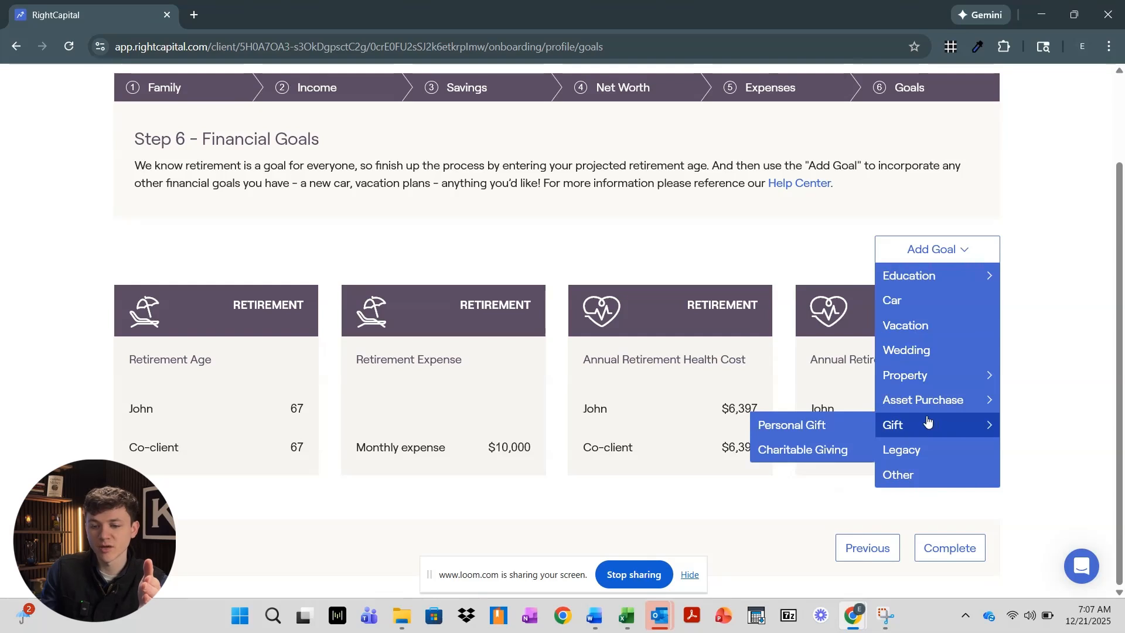
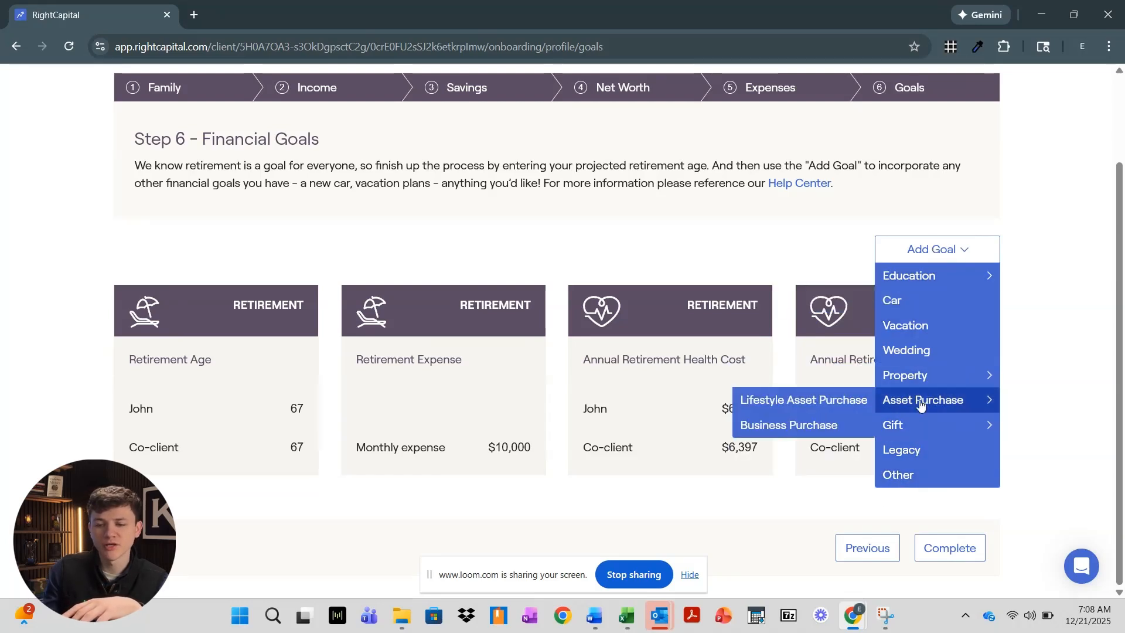
Look through the Add Goal submenus, then dismiss the list without adding any goal
{"action": "mouse_move", "coordinate": [921, 399]}
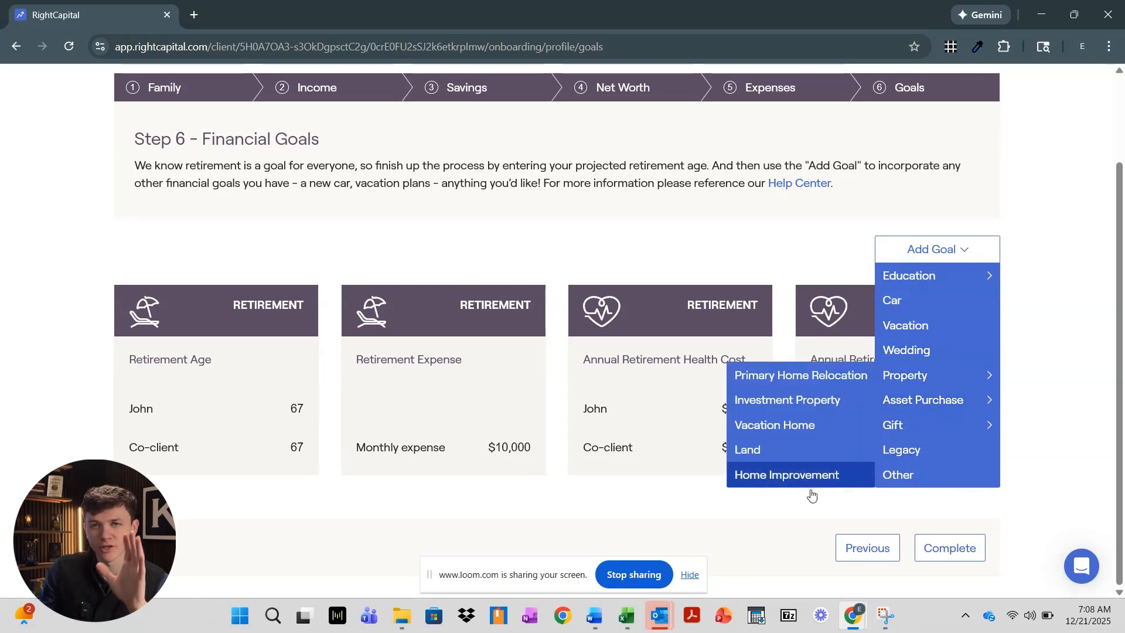
{"action": "left_click", "coordinate": [865, 510]}
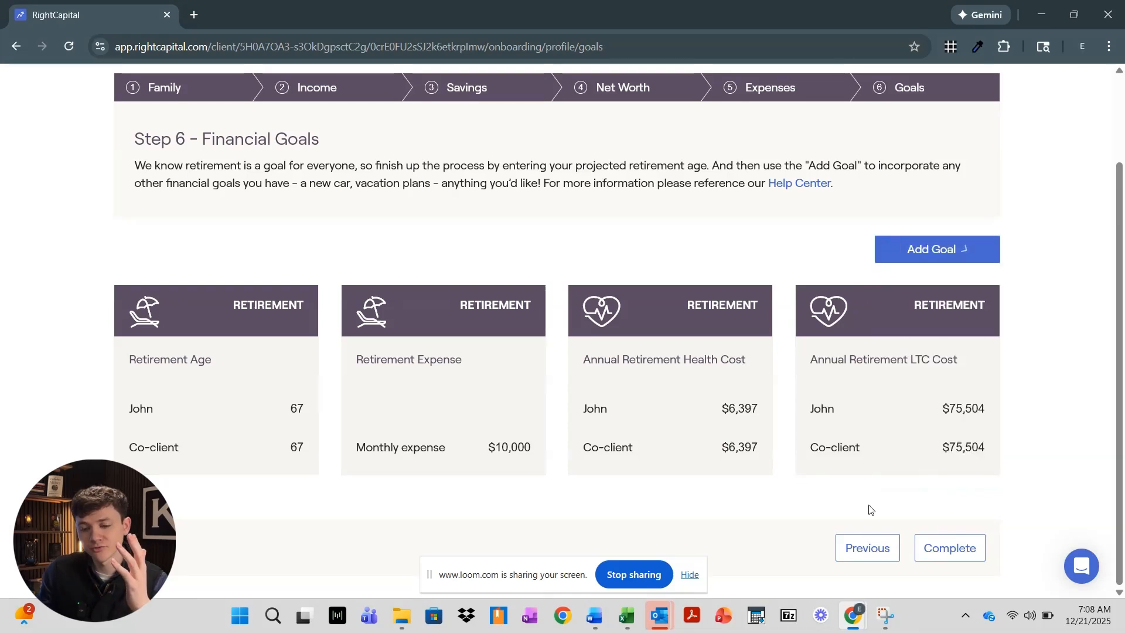
Complete onboarding and go to Retirement Analysis, showing 0% success for Proposed and Current plans
{"action": "left_click", "coordinate": [943, 554]}
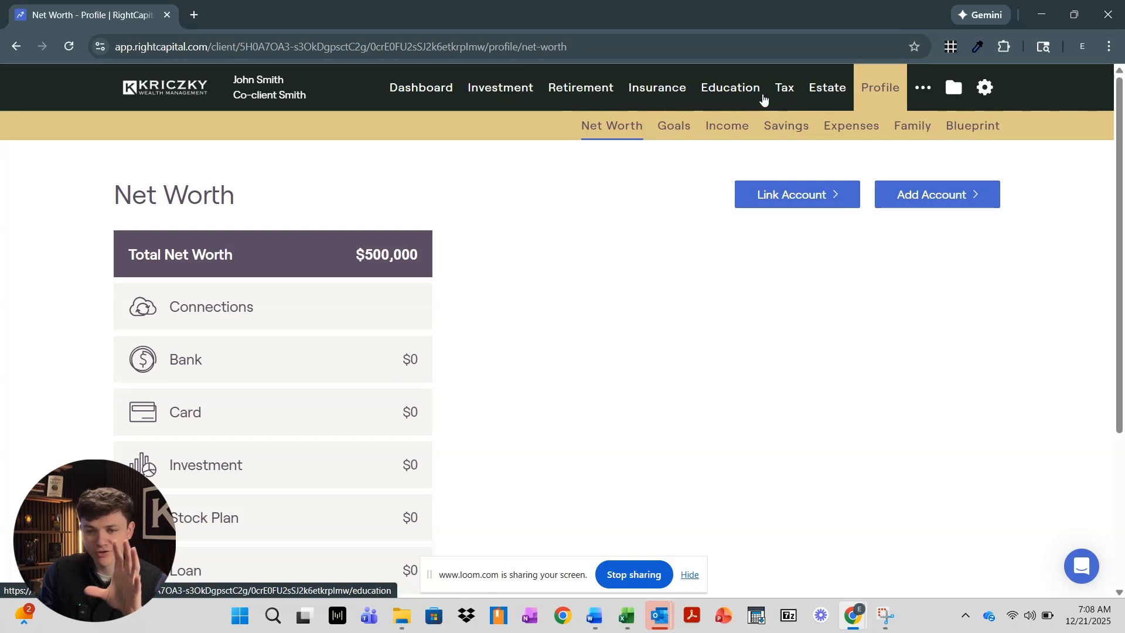
{"action": "left_click", "coordinate": [658, 105]}
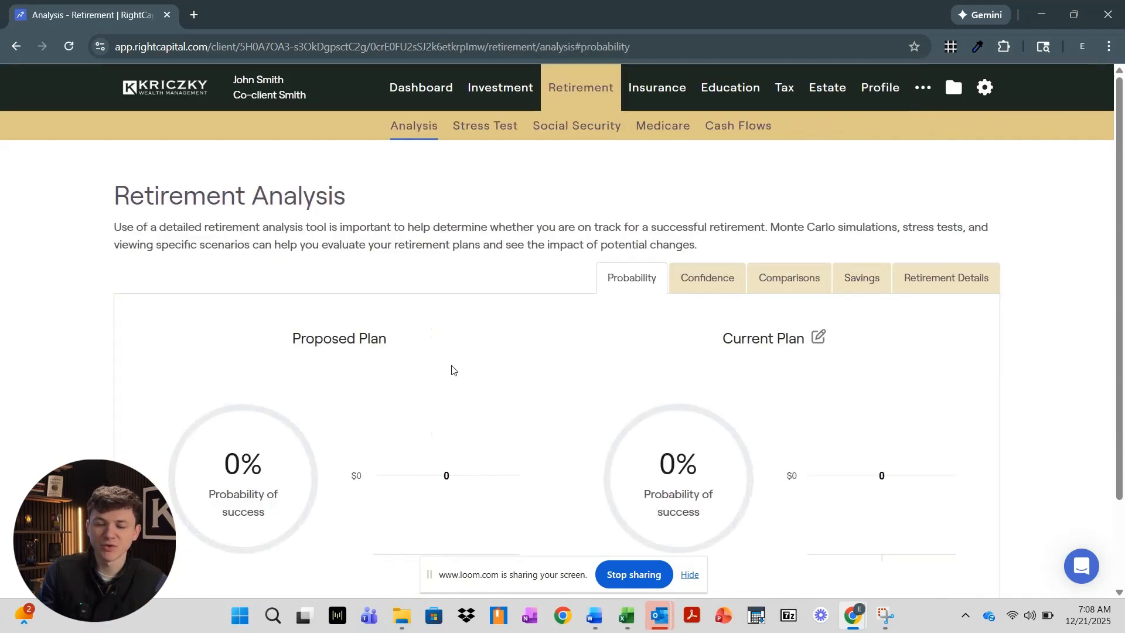
{"action": "right_click", "coordinate": [452, 369]}
Bring up the editor for the action items table below the probability charts
{"action": "left_click", "coordinate": [494, 409]}
{"action": "scroll", "coordinate": [487, 414], "scroll_direction": "down", "scroll_amount": 2}
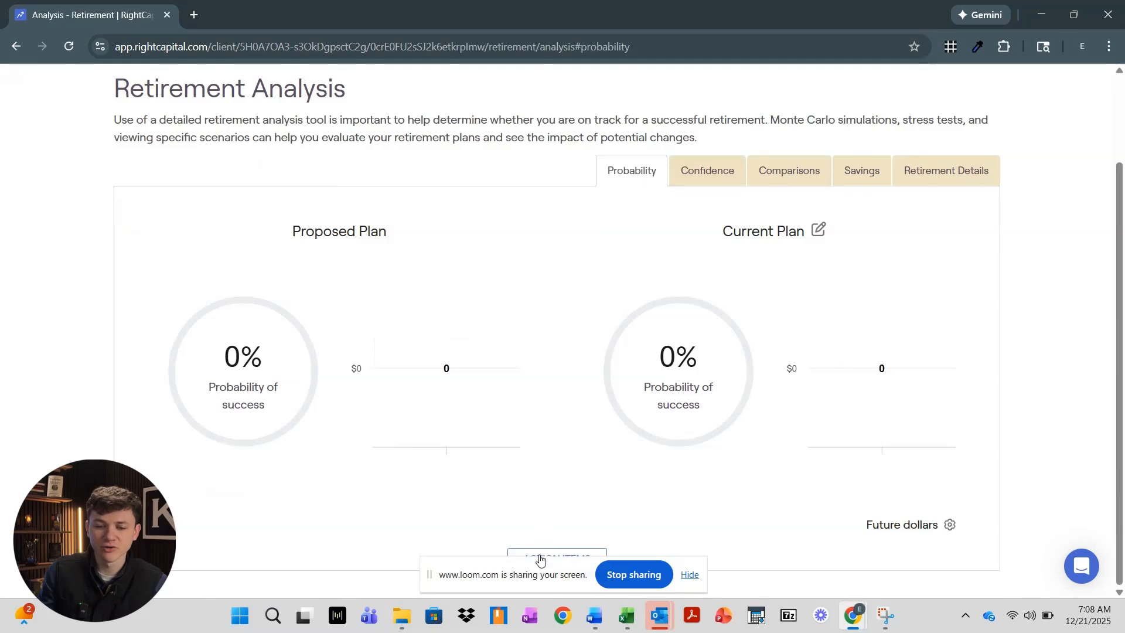
{"action": "scroll", "coordinate": [553, 486], "scroll_direction": "down", "scroll_amount": 5}
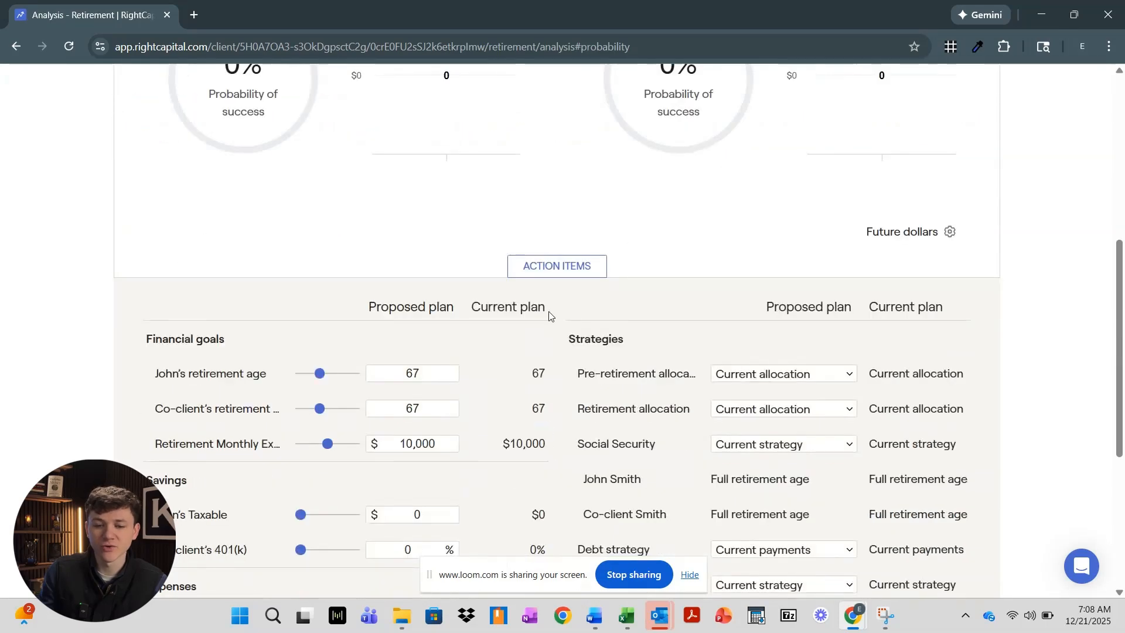
{"action": "scroll", "coordinate": [468, 370], "scroll_direction": "down", "scroll_amount": 1}
{"action": "scroll", "coordinate": [446, 384], "scroll_direction": "down", "scroll_amount": 1}
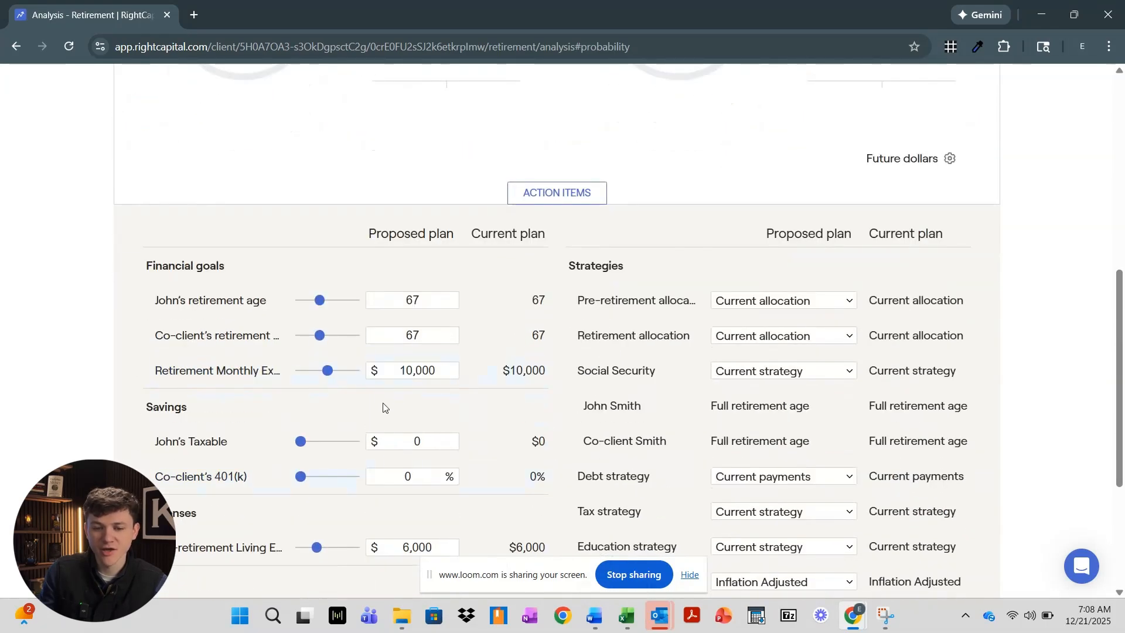
{"action": "scroll", "coordinate": [517, 433], "scroll_direction": "down", "scroll_amount": 1}
{"action": "scroll", "coordinate": [518, 432], "scroll_direction": "down", "scroll_amount": 2}
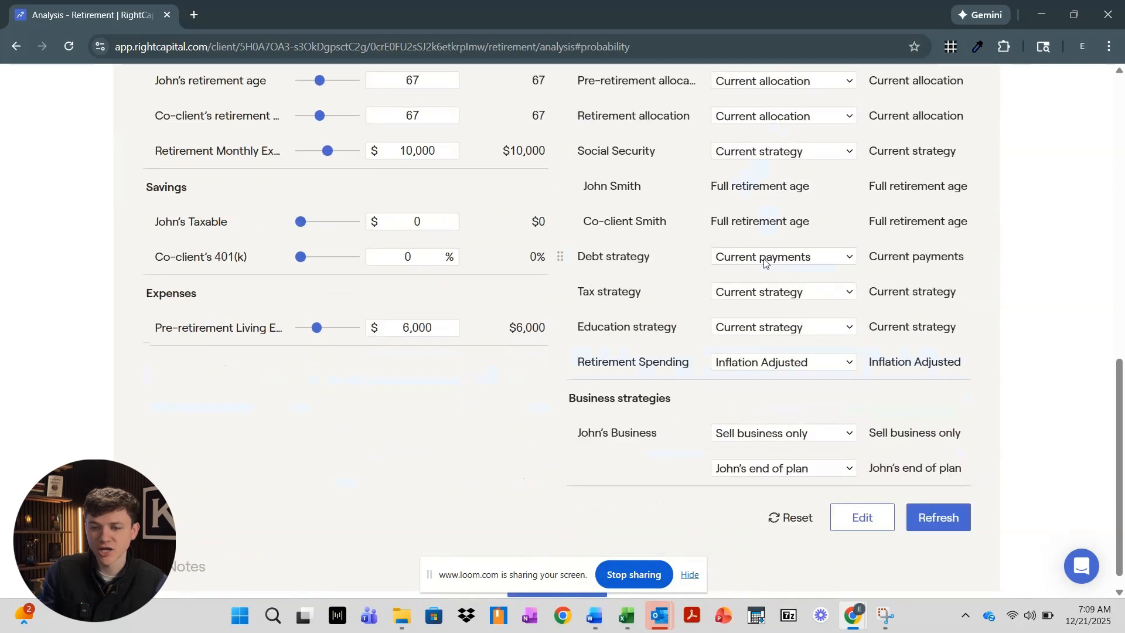
{"action": "left_click", "coordinate": [858, 519]}
Try adding a Roth SEP IRA savings action item, then cancel without saving changes
{"action": "scroll", "coordinate": [815, 269], "scroll_direction": "down", "scroll_amount": 4}
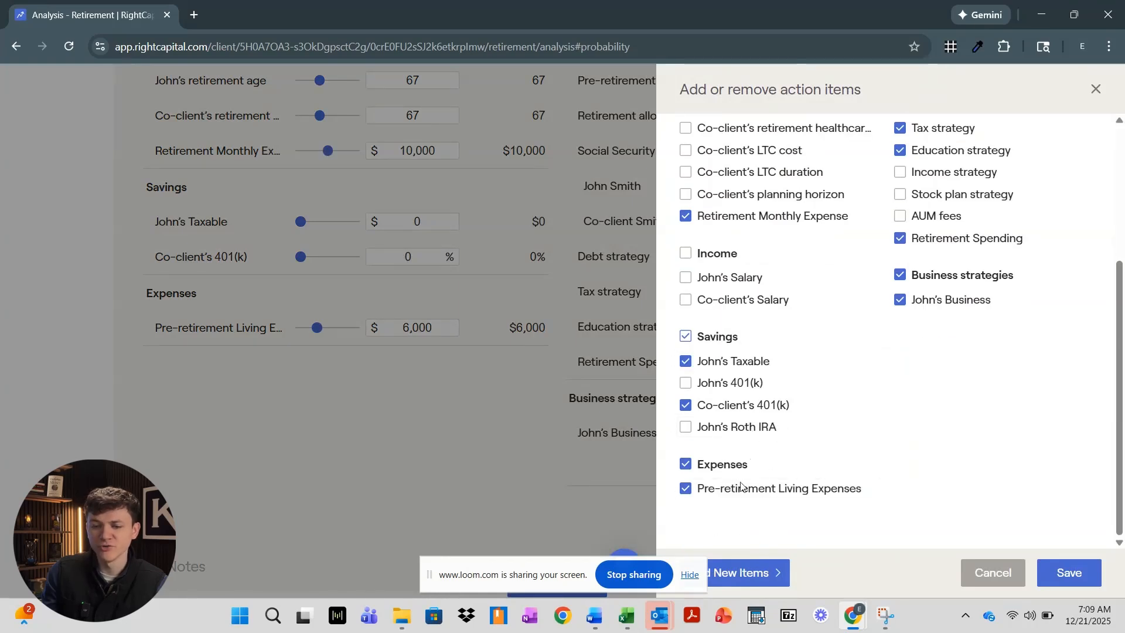
{"action": "left_click", "coordinate": [743, 572]}
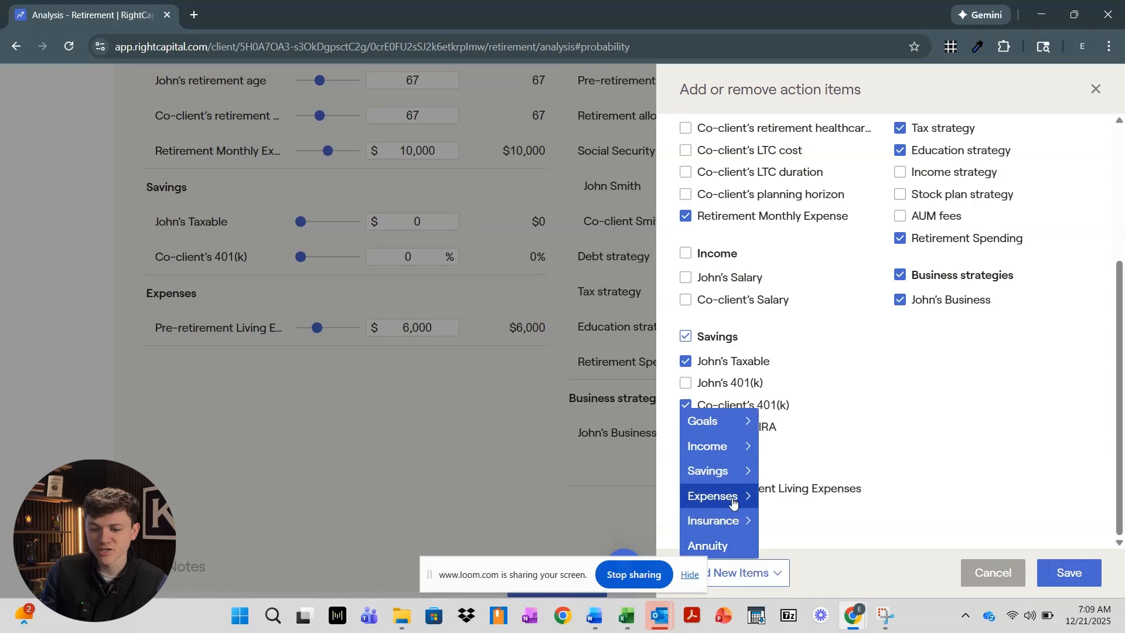
{"action": "mouse_move", "coordinate": [742, 469]}
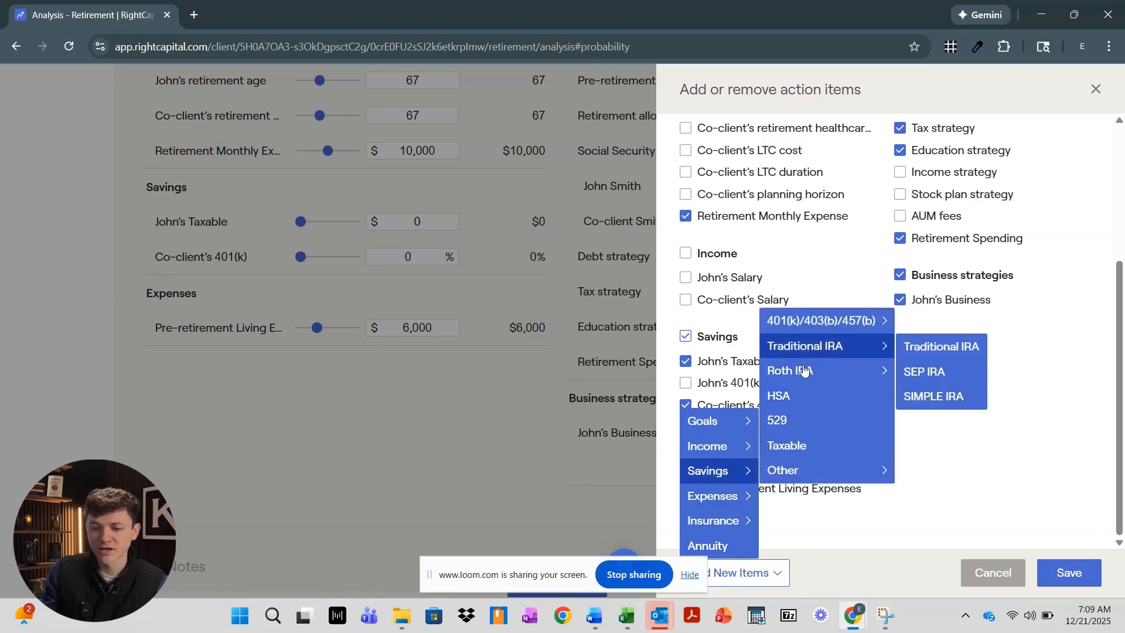
{"action": "mouse_move", "coordinate": [808, 373]}
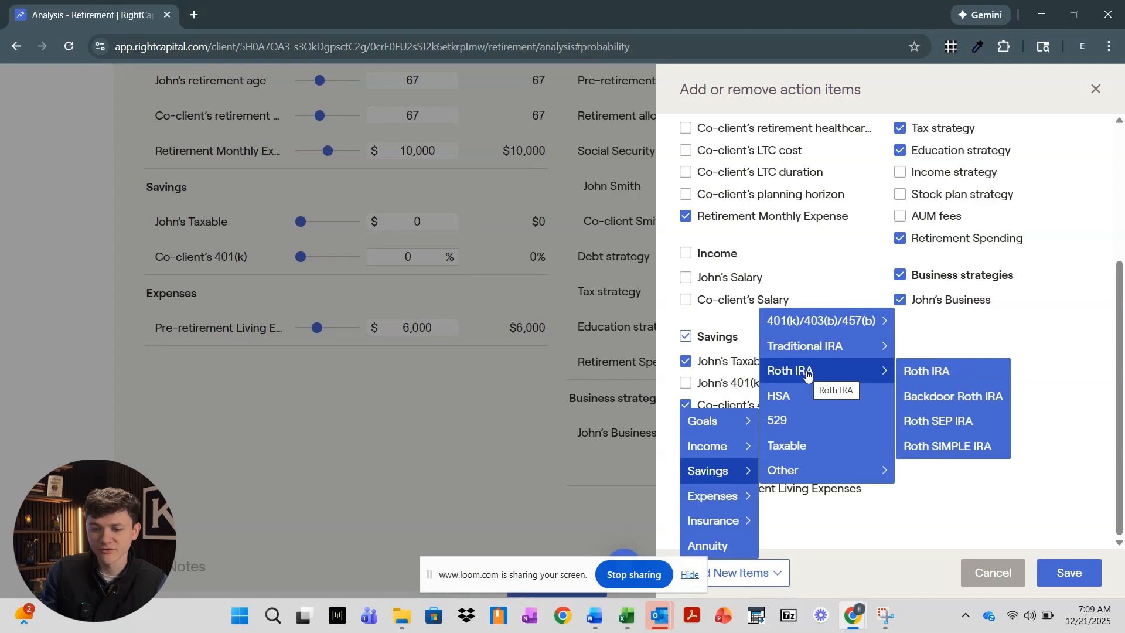
{"action": "left_click", "coordinate": [941, 422]}
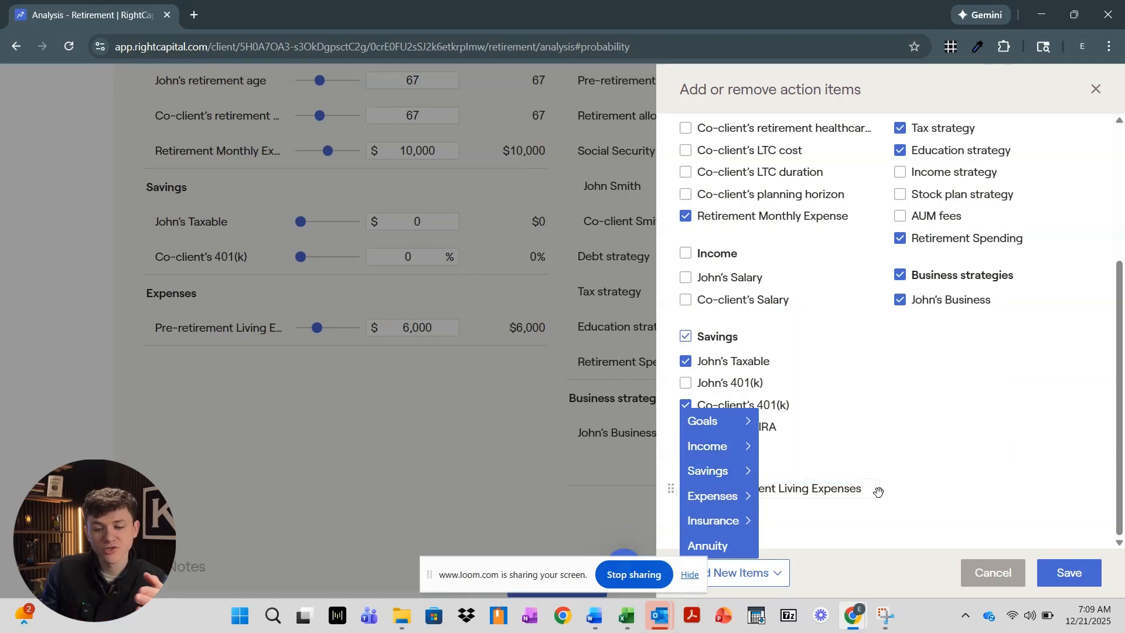
{"action": "left_click", "coordinate": [911, 477]}
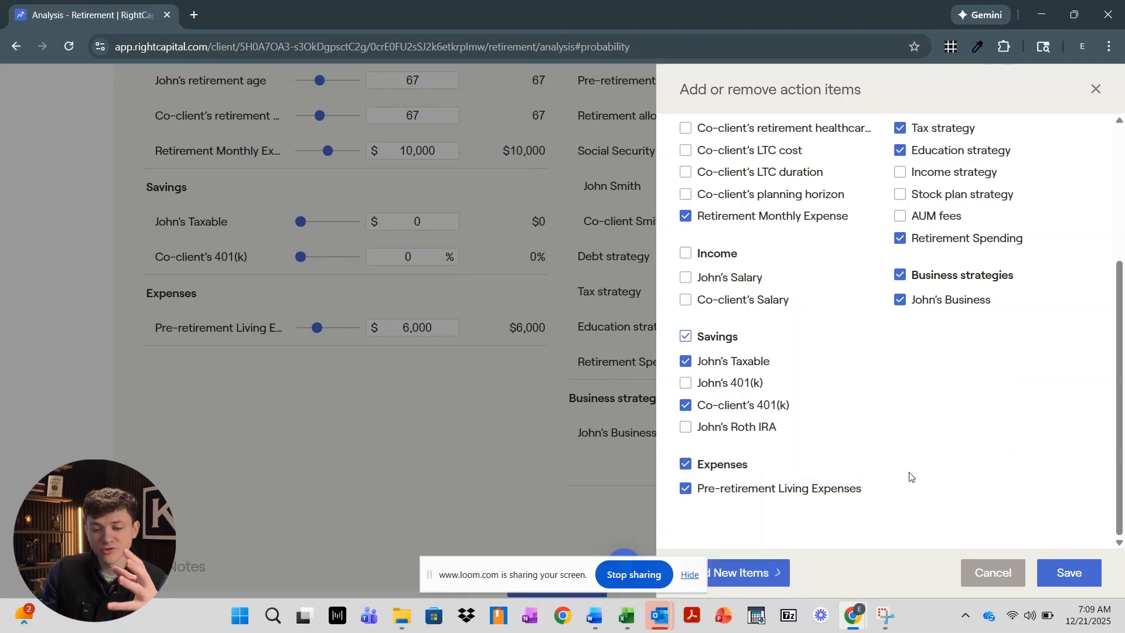
{"action": "left_click", "coordinate": [979, 575]}
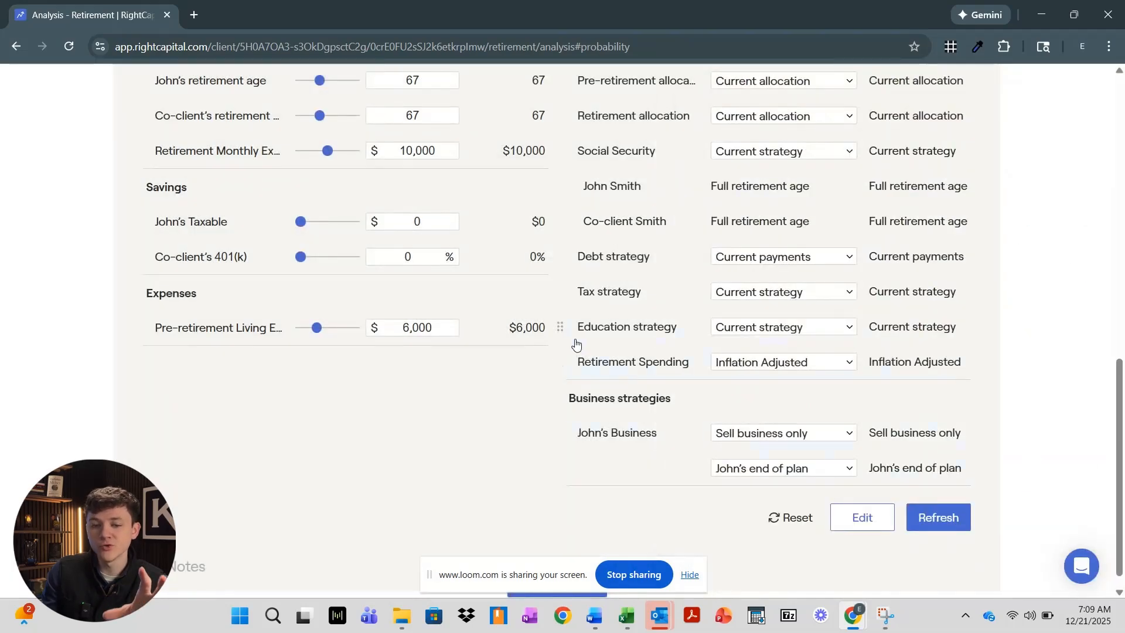
{"action": "scroll", "coordinate": [576, 344], "scroll_direction": "up", "scroll_amount": 3}
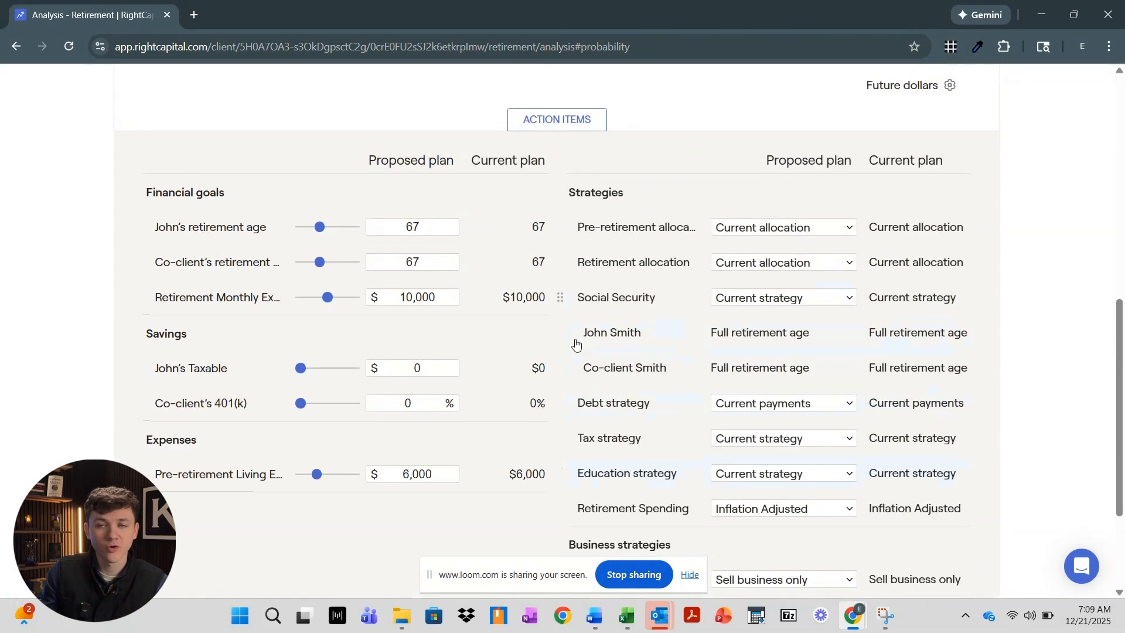
{"action": "scroll", "coordinate": [576, 345], "scroll_direction": "up", "scroll_amount": 4}
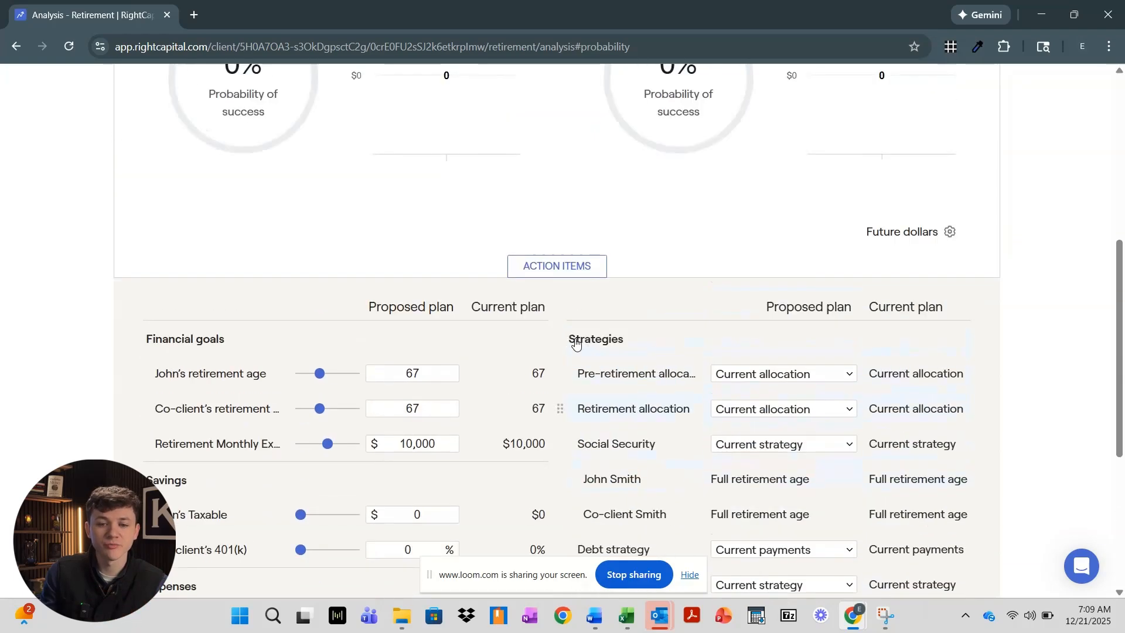
{"action": "scroll", "coordinate": [576, 344], "scroll_direction": "up", "scroll_amount": 3}
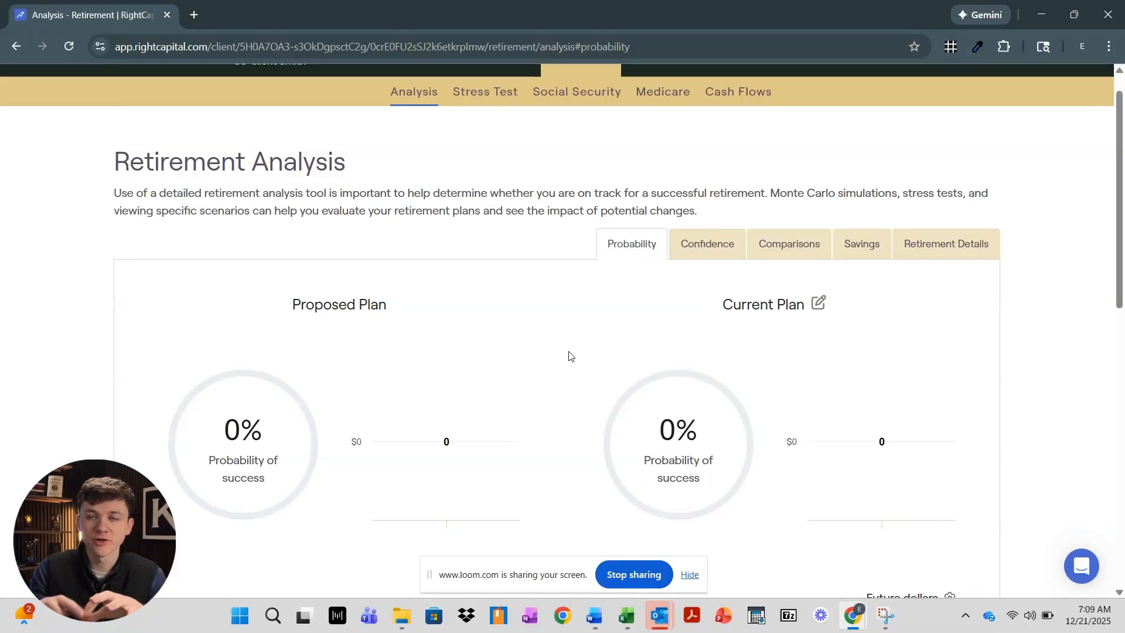
{"action": "scroll", "coordinate": [561, 373], "scroll_direction": "up", "scroll_amount": 1}
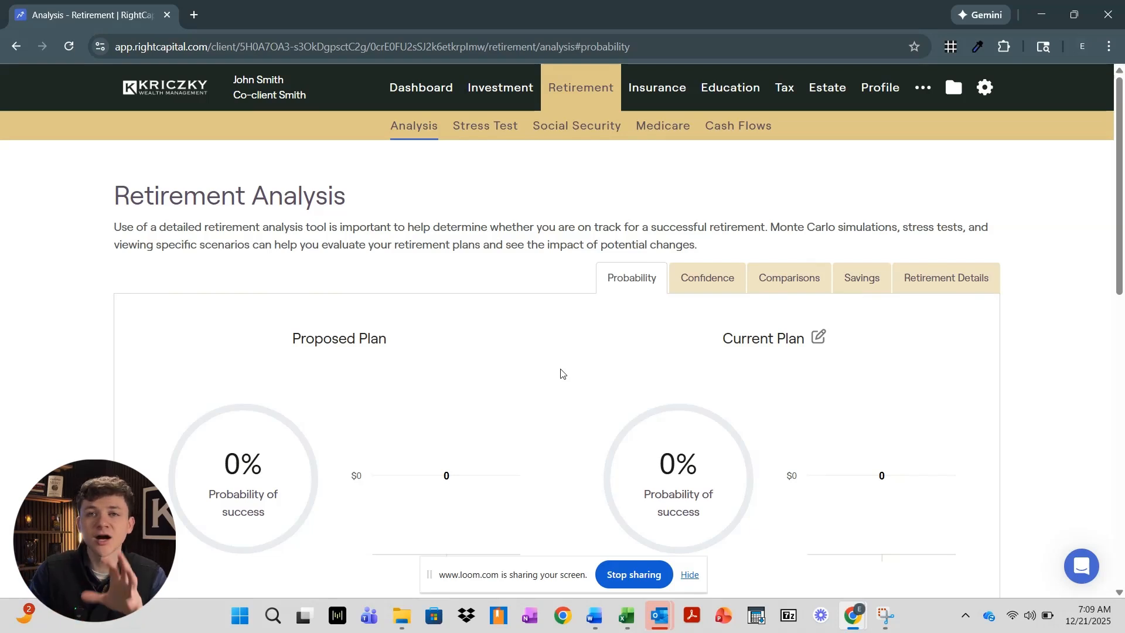
{"action": "scroll", "coordinate": [545, 351], "scroll_direction": "down", "scroll_amount": 5}
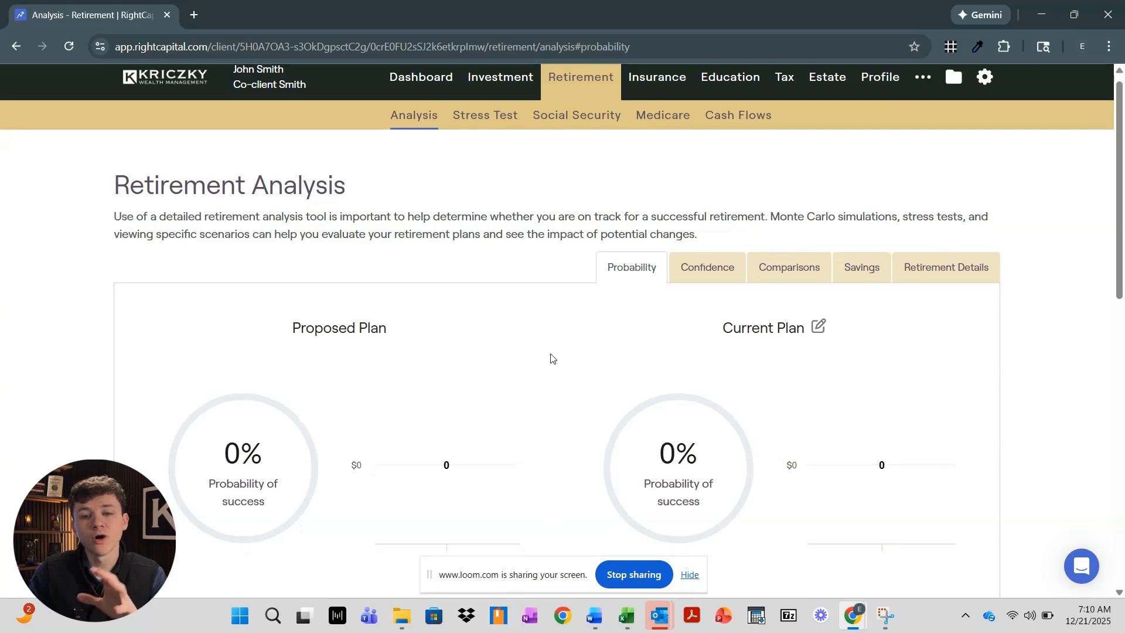
{"action": "scroll", "coordinate": [555, 344], "scroll_direction": "up", "scroll_amount": 5}
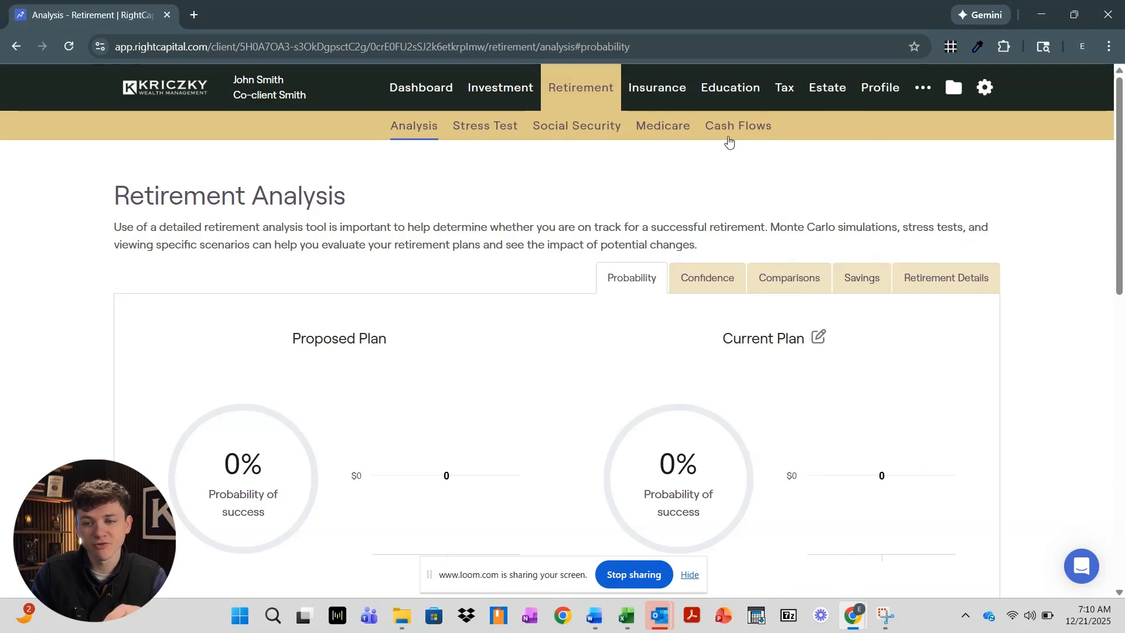
{"action": "left_click", "coordinate": [785, 89]}
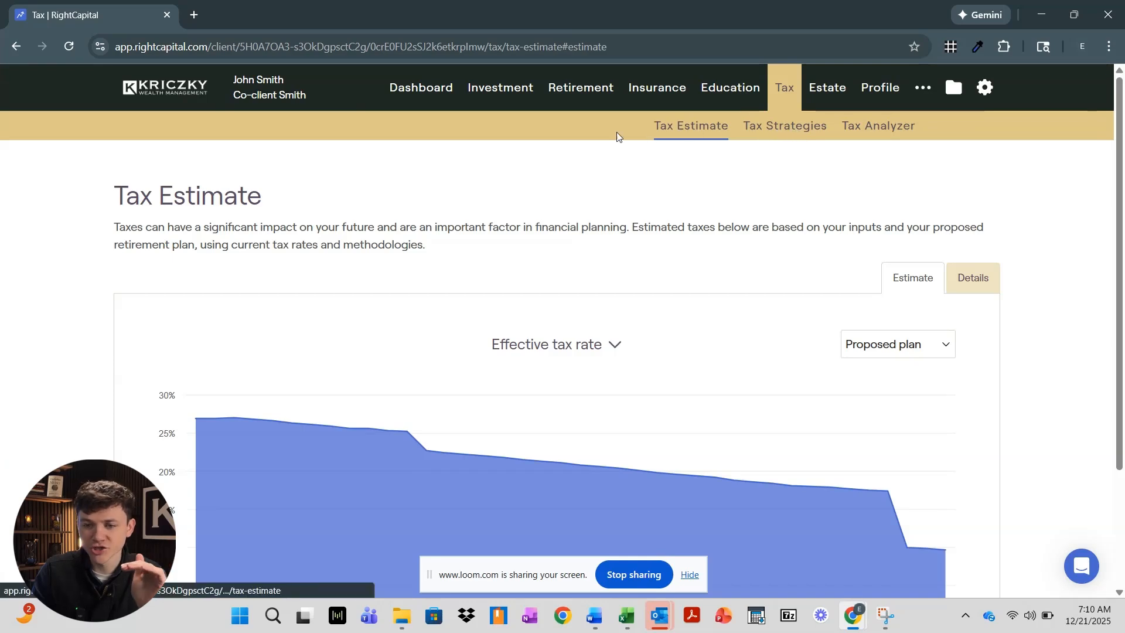
{"action": "left_click", "coordinate": [879, 88]}
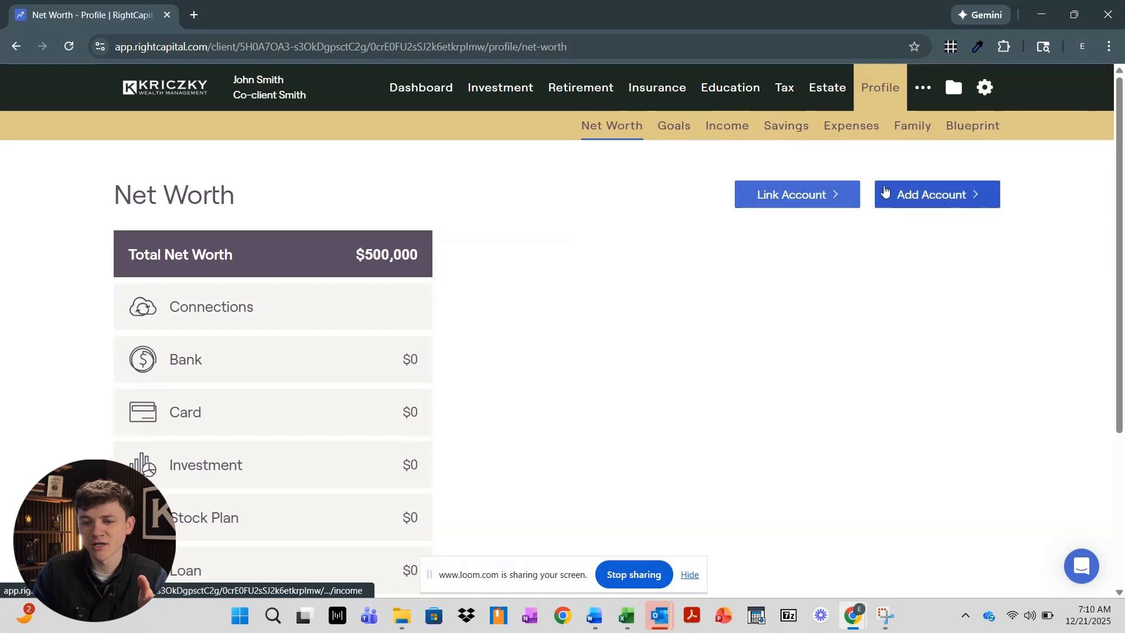
{"action": "left_click", "coordinate": [598, 106]}
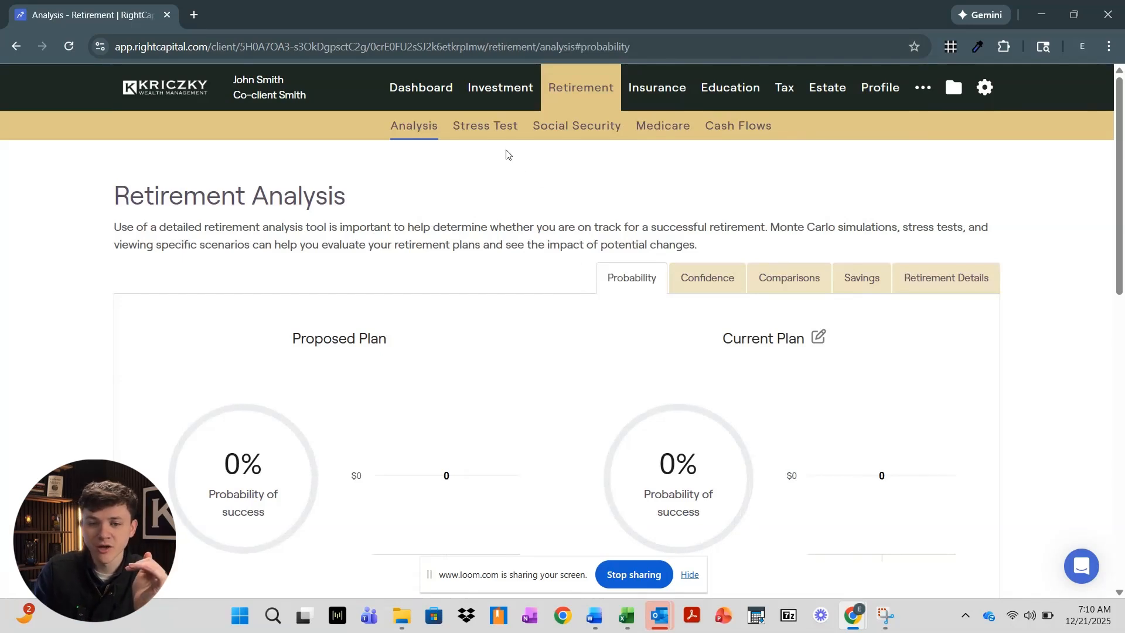
{"action": "left_click", "coordinate": [504, 128]}
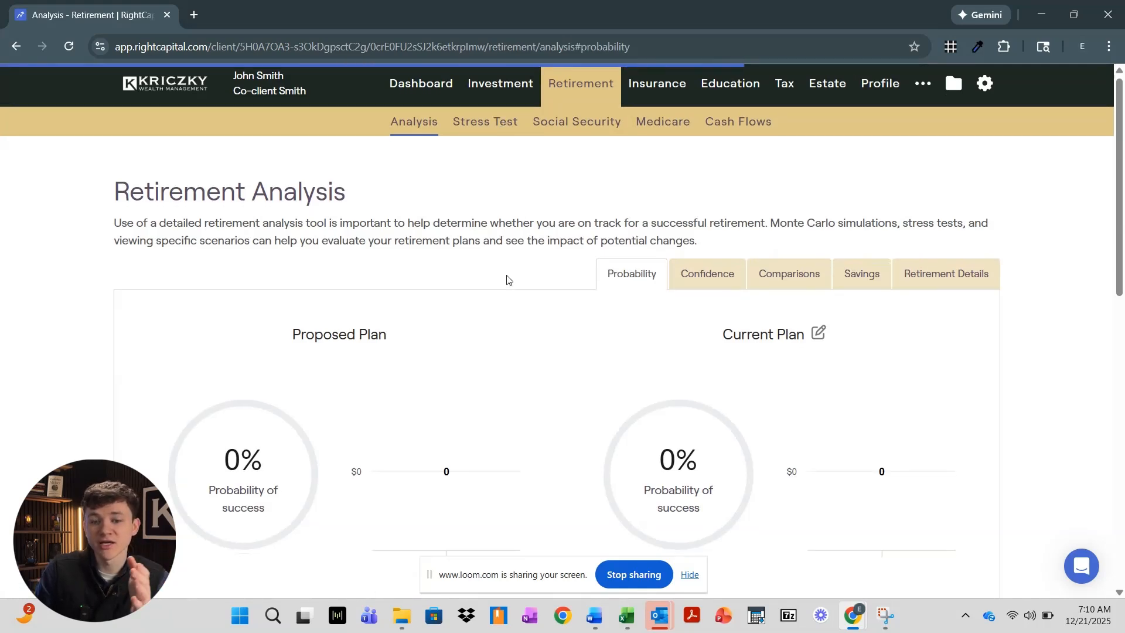
{"action": "scroll", "coordinate": [505, 338], "scroll_direction": "down", "scroll_amount": 4}
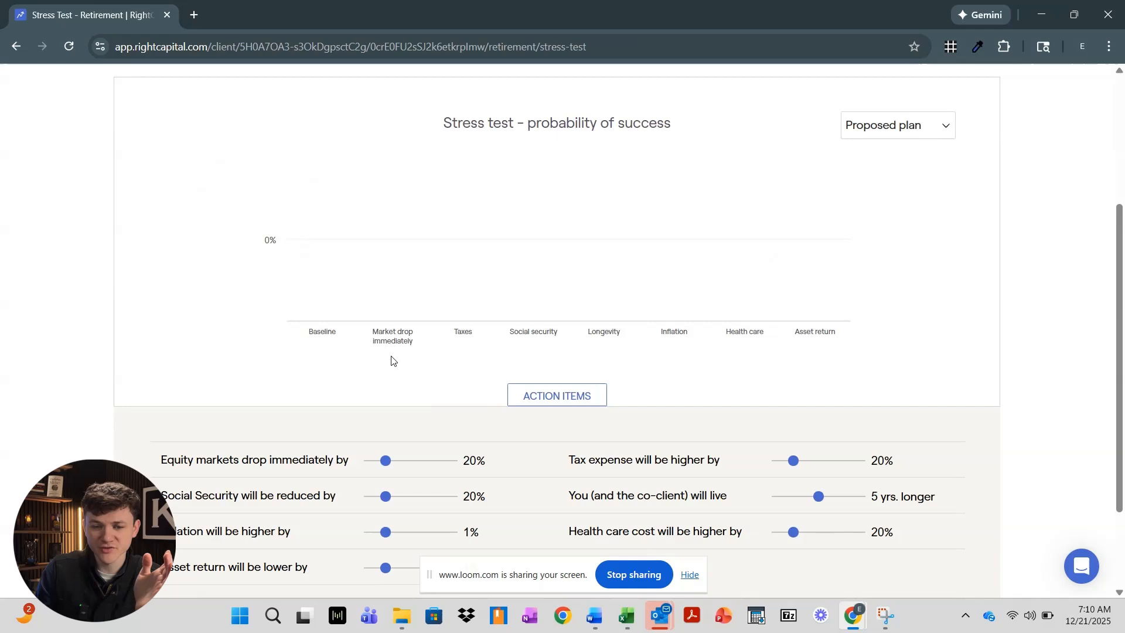
{"action": "scroll", "coordinate": [393, 361], "scroll_direction": "down", "scroll_amount": 2}
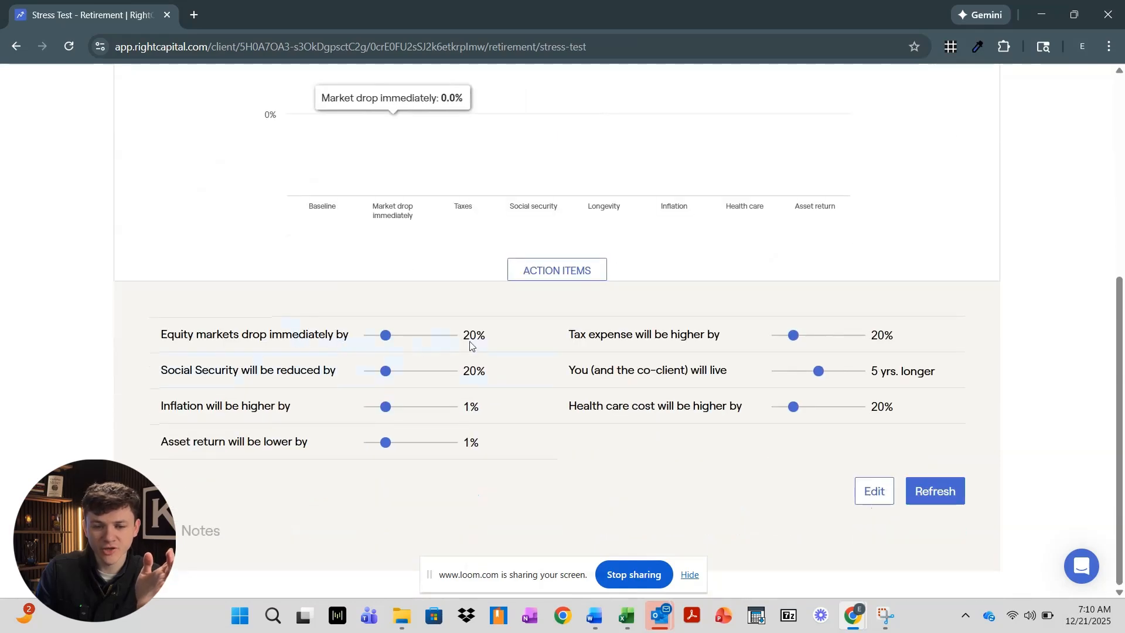
{"action": "mouse_move", "coordinate": [387, 337]}
{"action": "left_mouse_down"}
{"action": "mouse_move", "coordinate": [420, 343]}
{"action": "mouse_move", "coordinate": [385, 337]}
{"action": "left_mouse_up"}
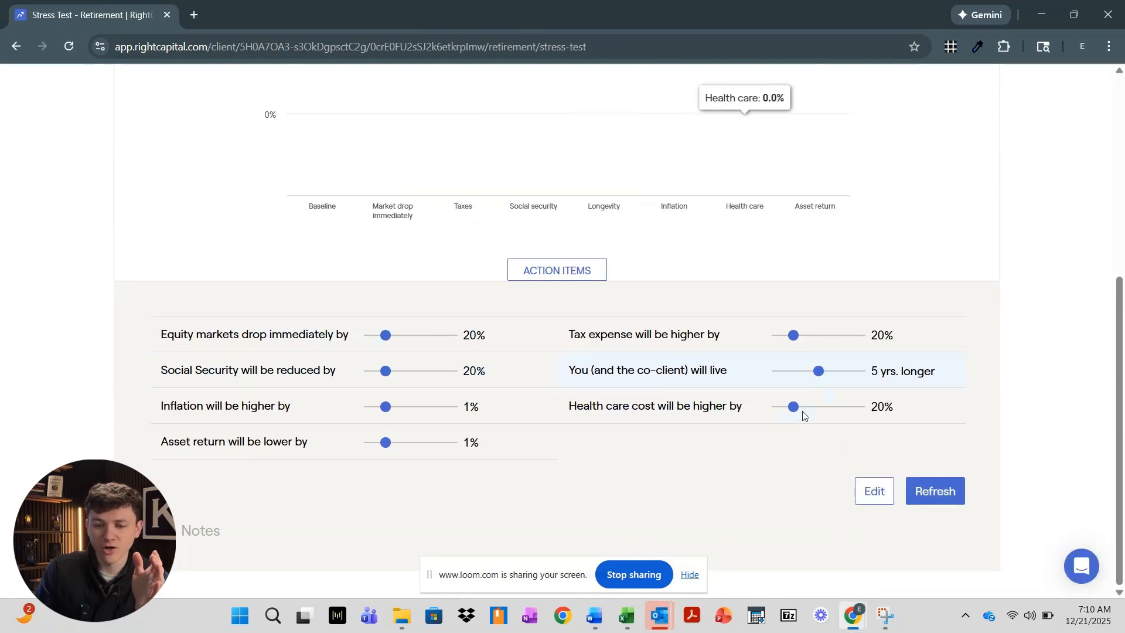
{"action": "scroll", "coordinate": [574, 375], "scroll_direction": "up", "scroll_amount": 3}
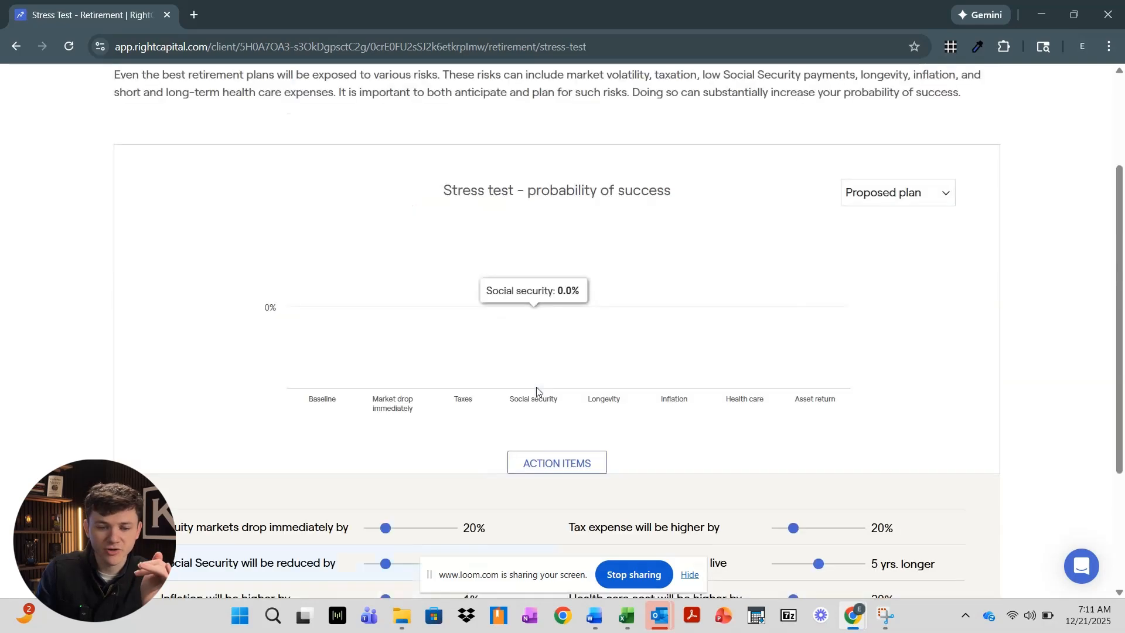
{"action": "scroll", "coordinate": [536, 391], "scroll_direction": "up", "scroll_amount": 3}
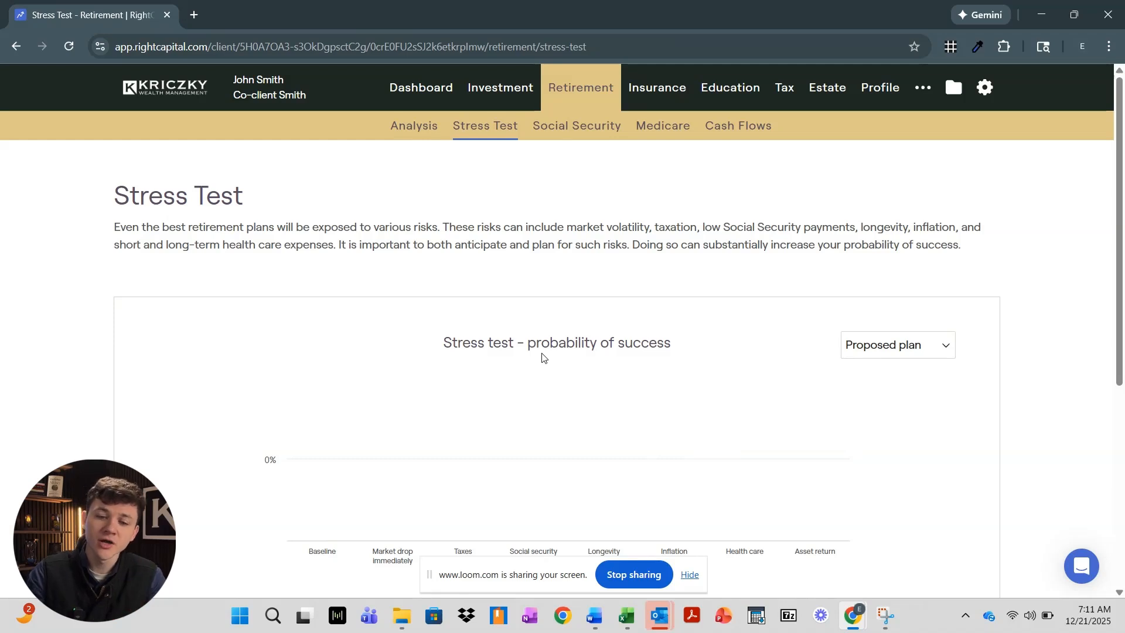
{"action": "left_click", "coordinate": [424, 137]}
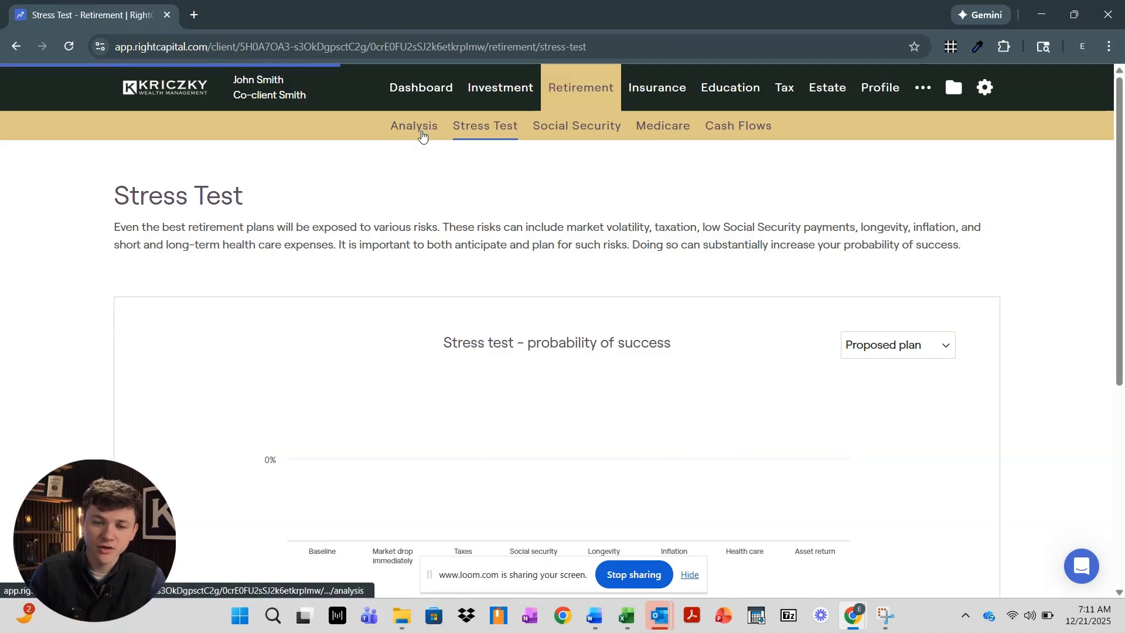